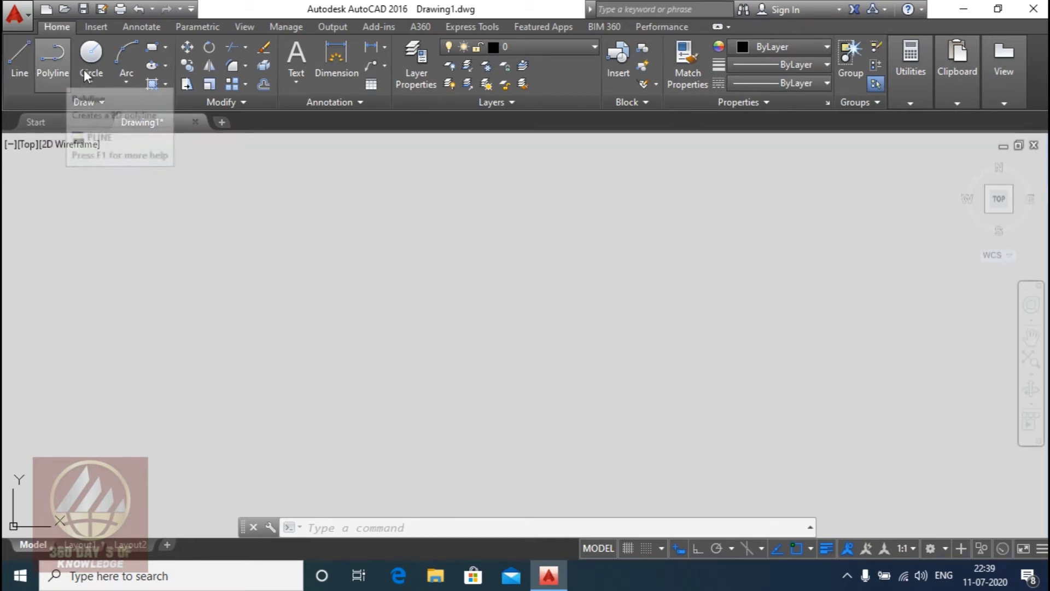
Step: Nudge the view slightly down, then start and cancel a Move command
{"action": "left_click", "coordinate": [166, 49]}
{"action": "left_click", "coordinate": [166, 50]}
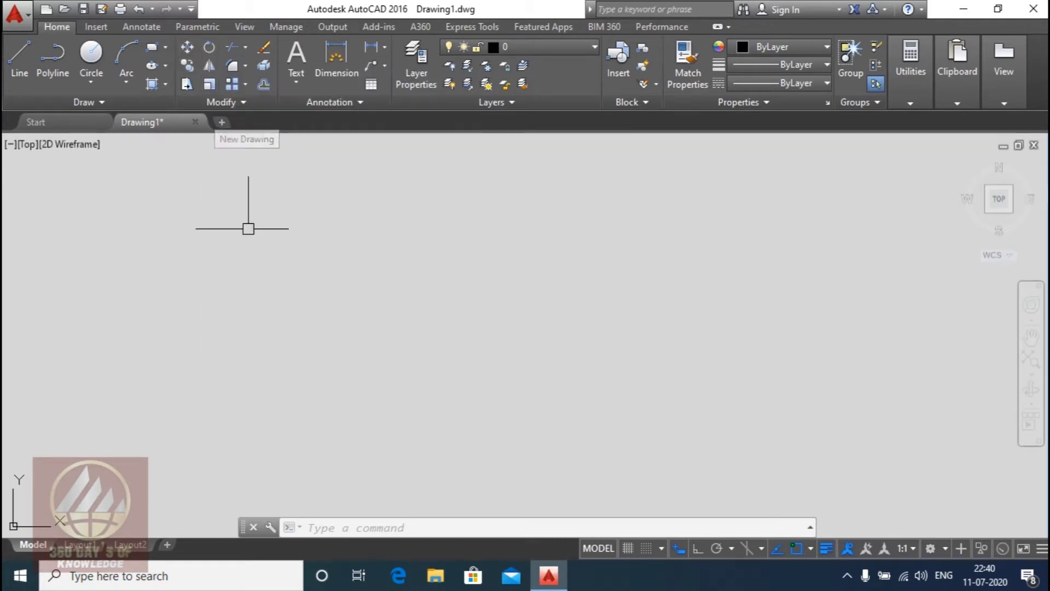
{"action": "middle_click_drag", "start_coordinate": [344, 271], "coordinate": [344, 281]}
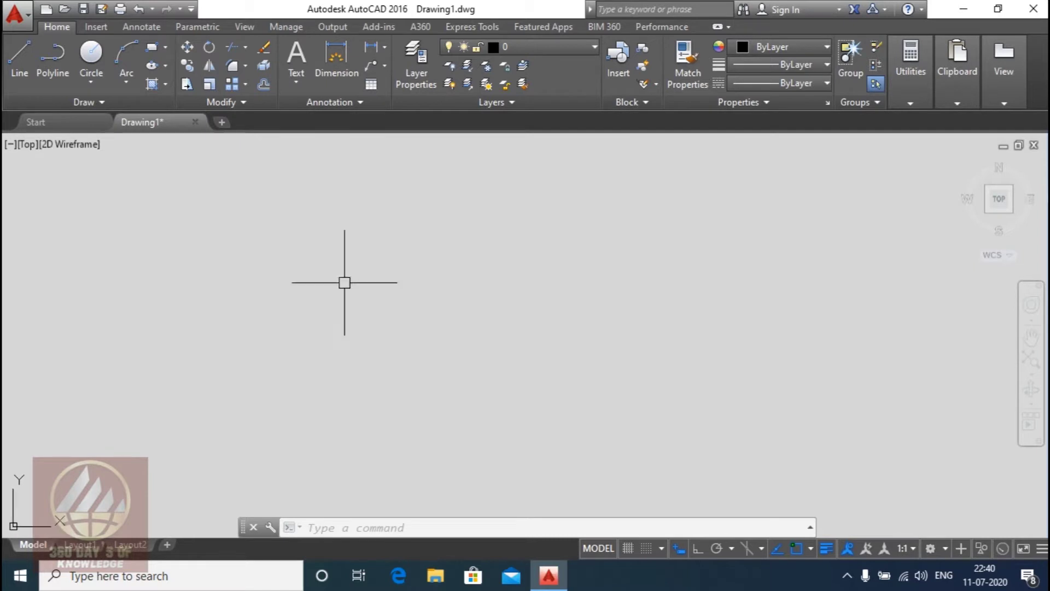
{"action": "left_click", "coordinate": [186, 46]}
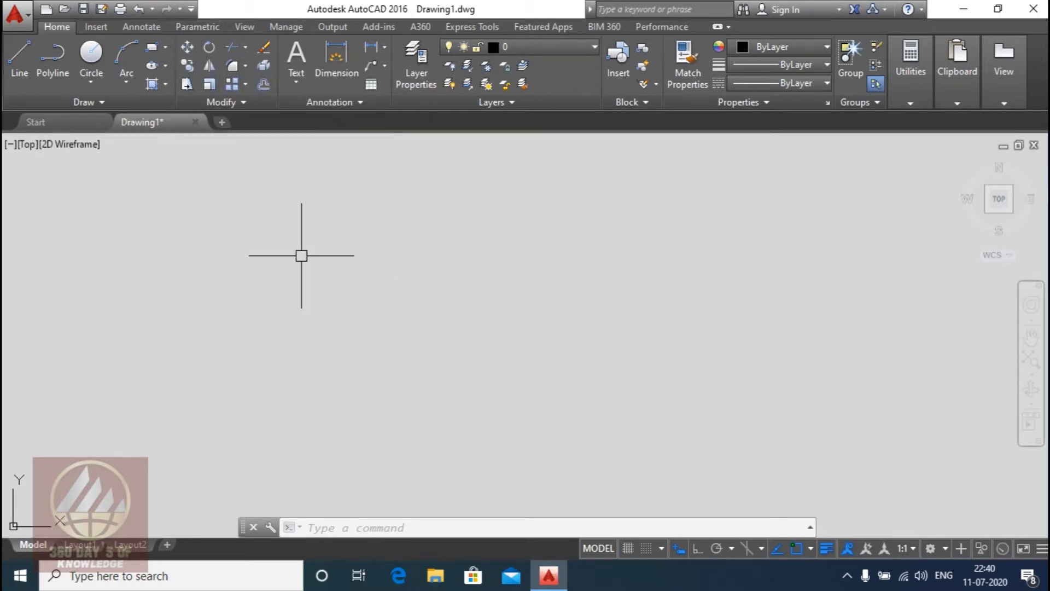
{"action": "type", "text": "m"}
{"action": "key", "text": "Return"}
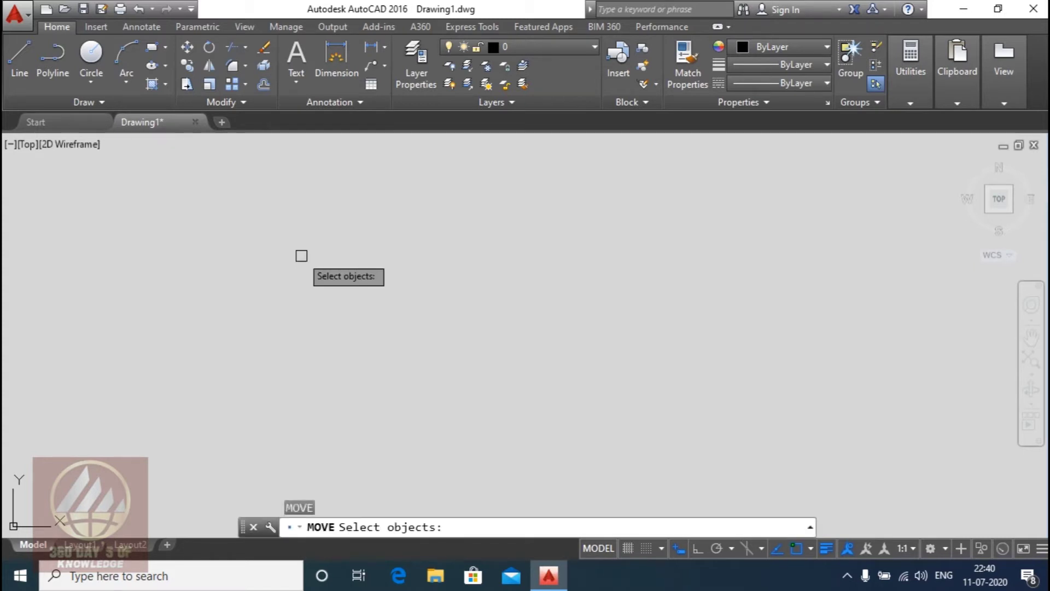
{"action": "key", "text": "Escape"}
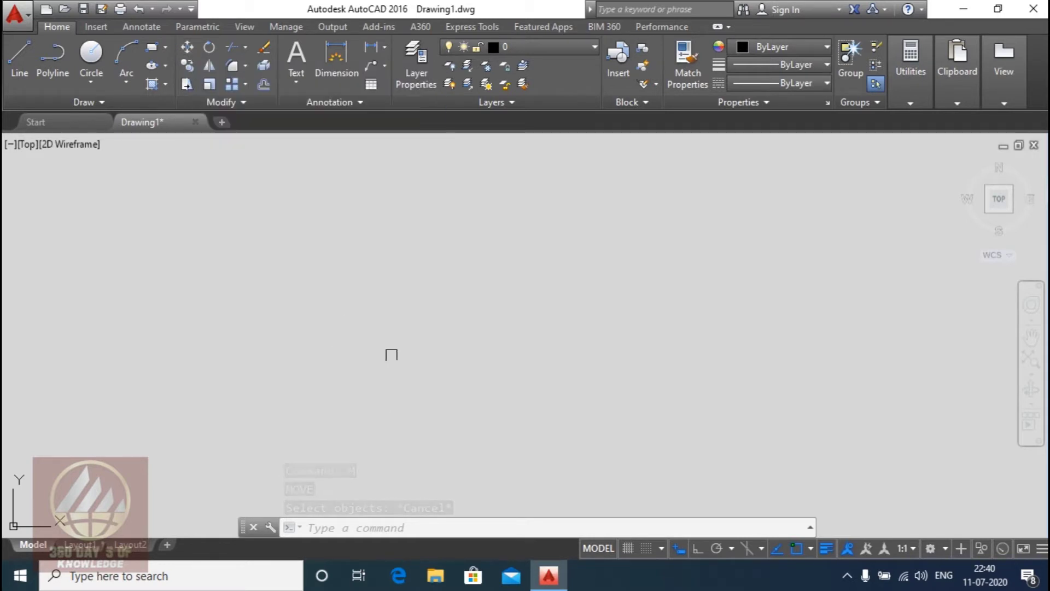
{"action": "key", "text": "Escape"}
Step: Draw a circle of radius 5 after abandoning a started line
{"action": "type", "text": "l"}
{"action": "key", "text": "Return"}
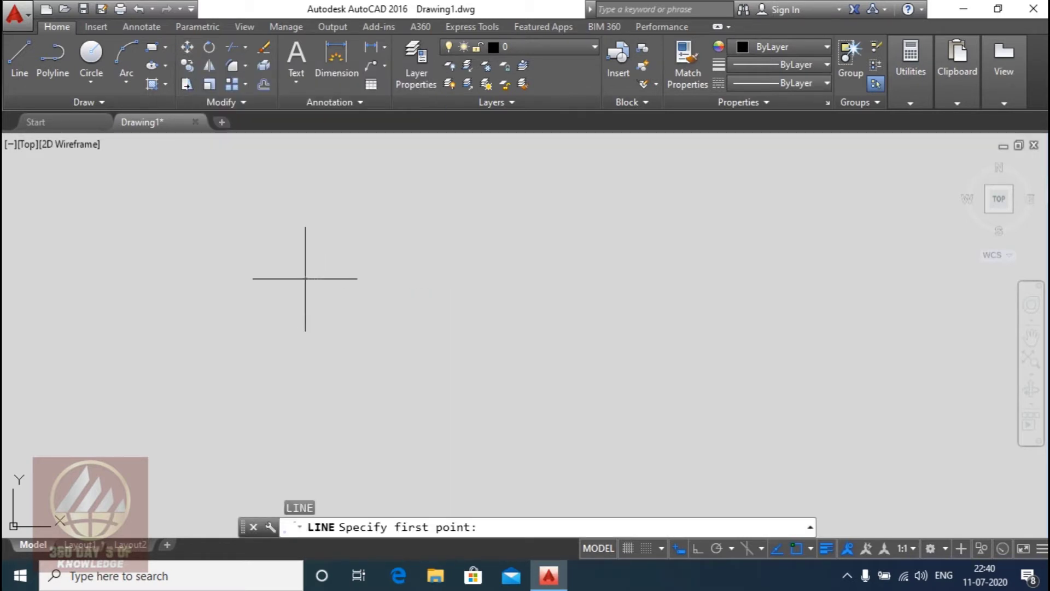
{"action": "left_click", "coordinate": [306, 279]}
{"action": "key", "text": "Escape"}
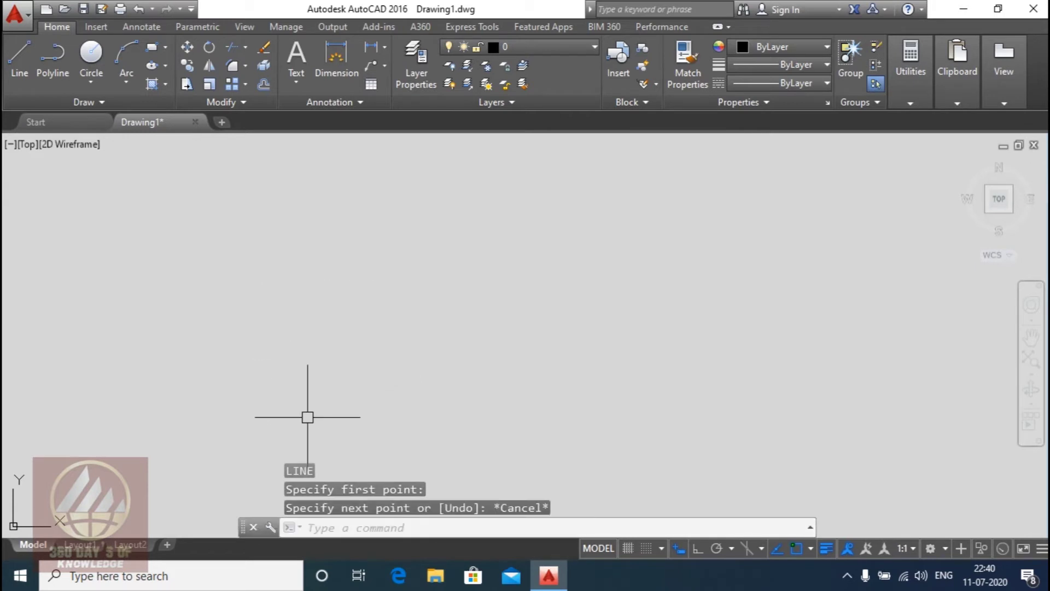
{"action": "type", "text": "c"}
{"action": "key", "text": "Return"}
{"action": "left_click", "coordinate": [307, 326]}
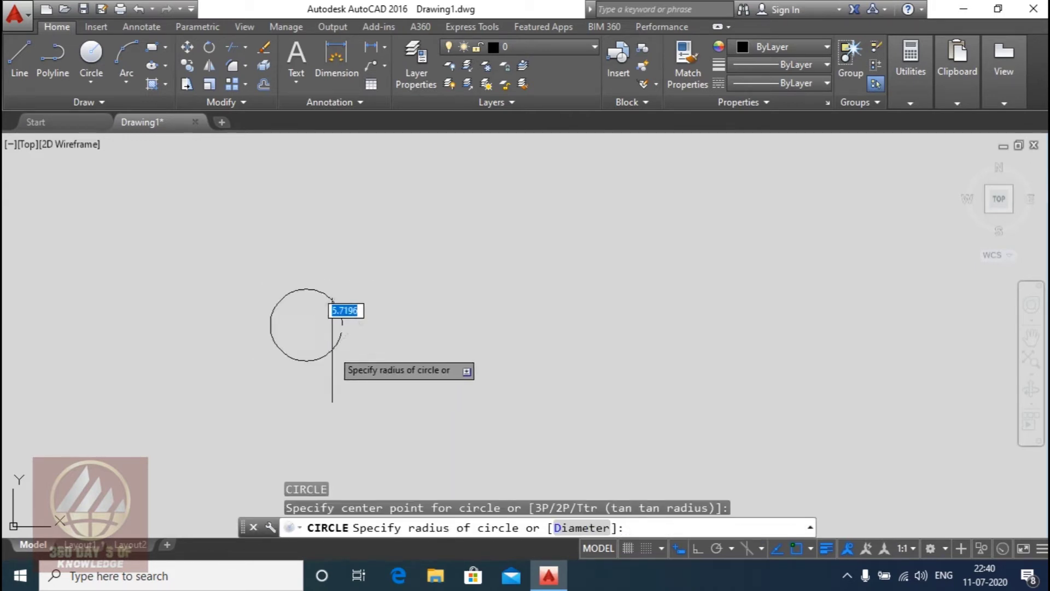
{"action": "type", "text": "5"}
{"action": "key", "text": "Return"}
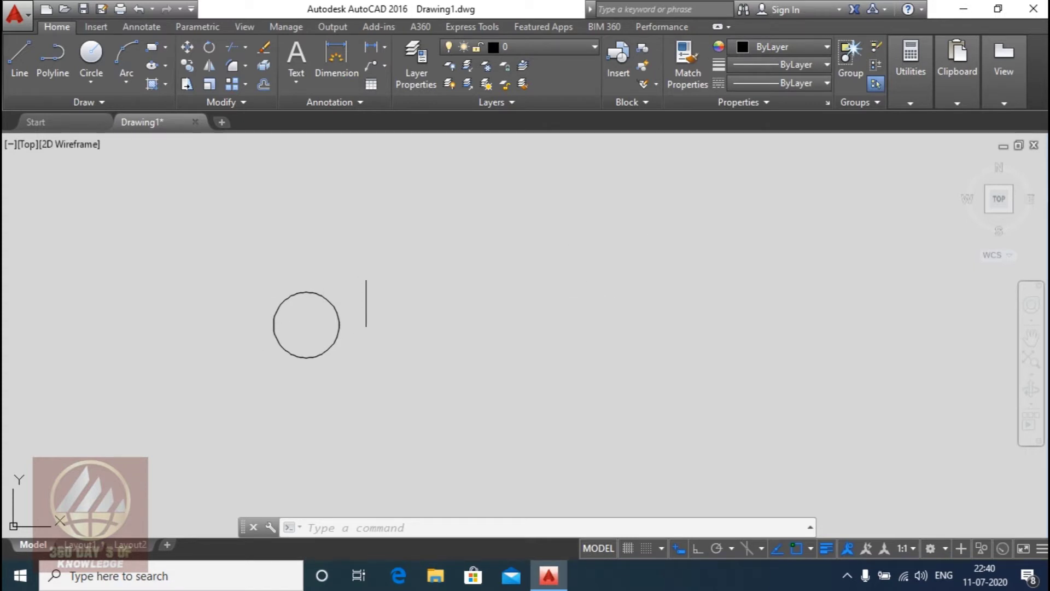
{"action": "left_click", "coordinate": [368, 272]}
Step: Move the circle by its centre over to the right side of the drawing
{"action": "left_click", "coordinate": [254, 360]}
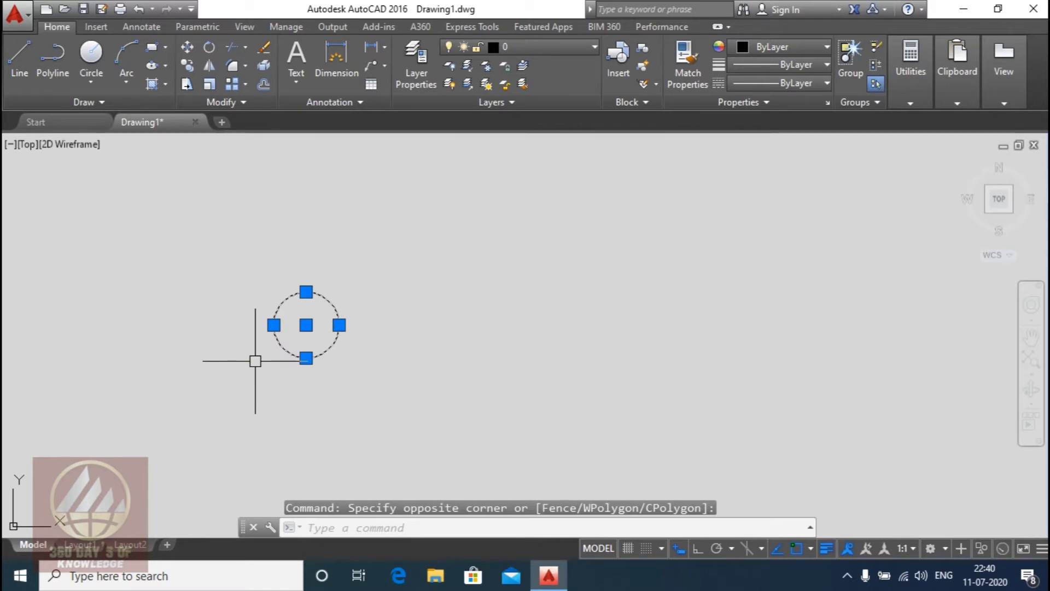
{"action": "type", "text": "m"}
{"action": "key", "text": "Return"}
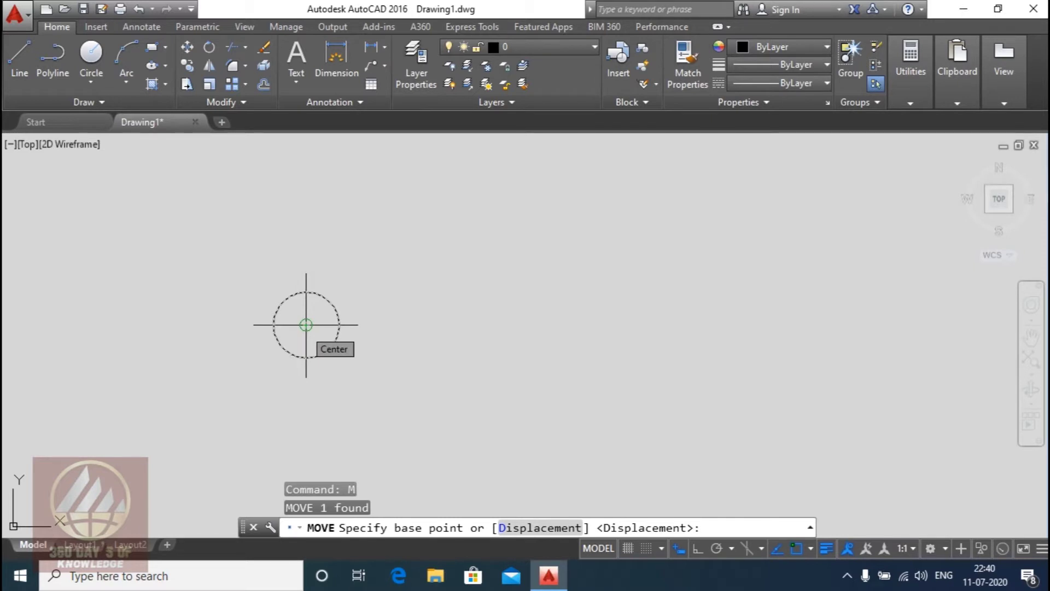
{"action": "left_click", "coordinate": [306, 324]}
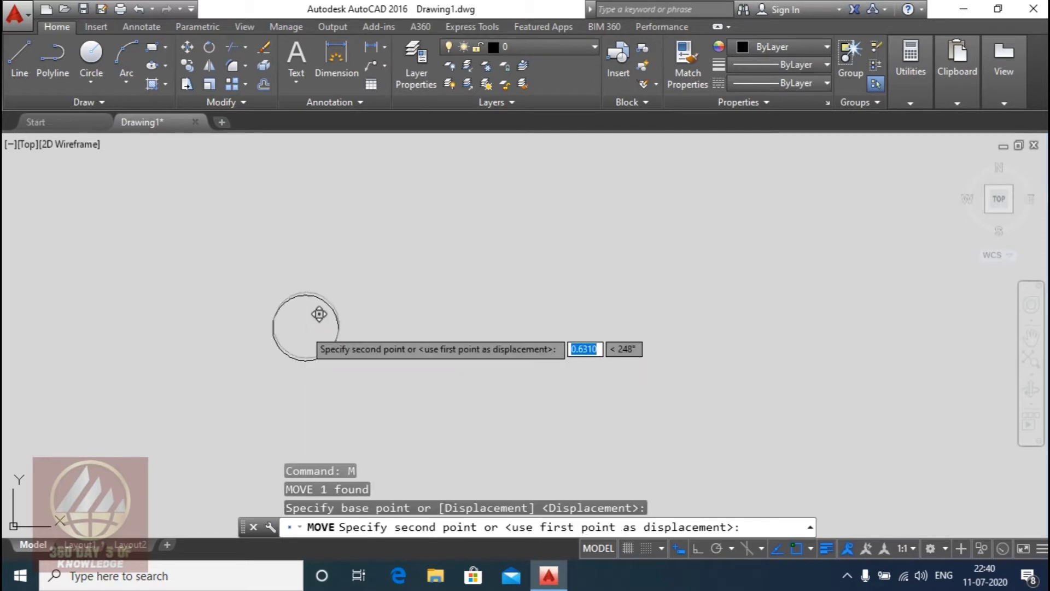
{"action": "left_click", "coordinate": [698, 312]}
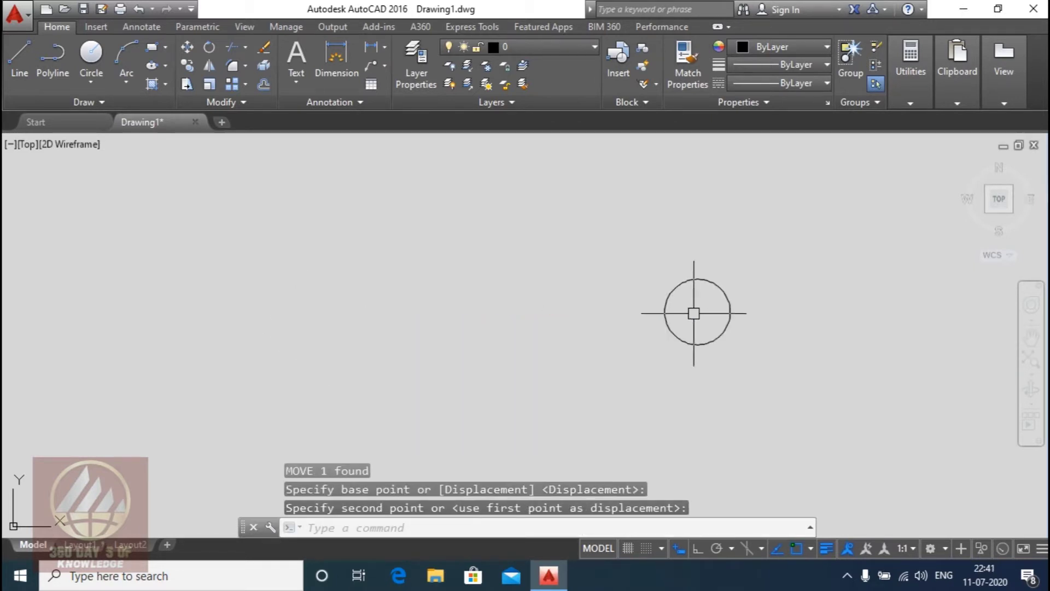
Step: Move the circle back left, slightly up and right of its original spot
{"action": "left_click", "coordinate": [773, 235]}
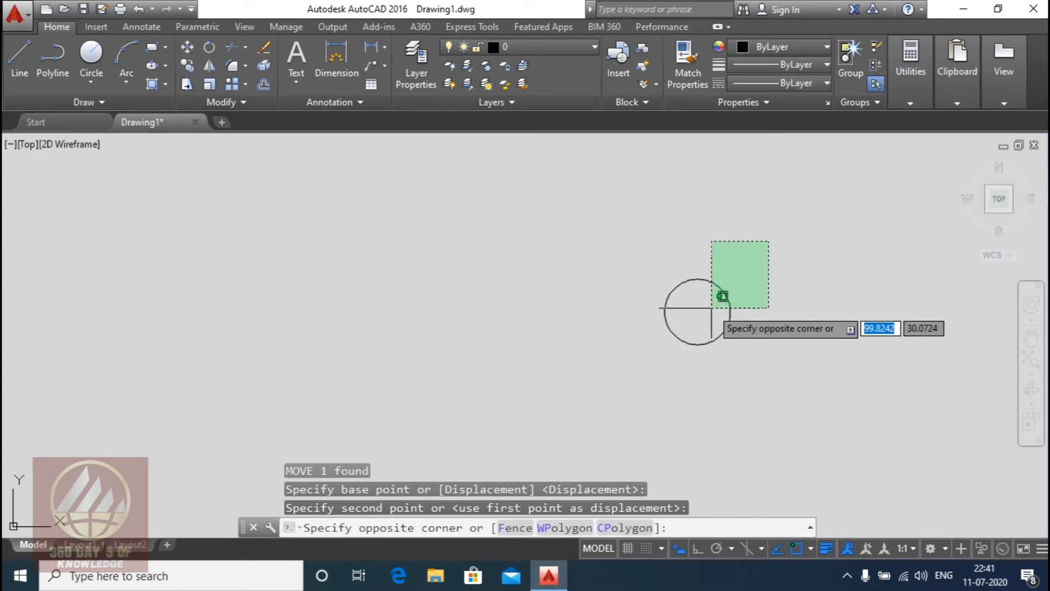
{"action": "left_click", "coordinate": [670, 337]}
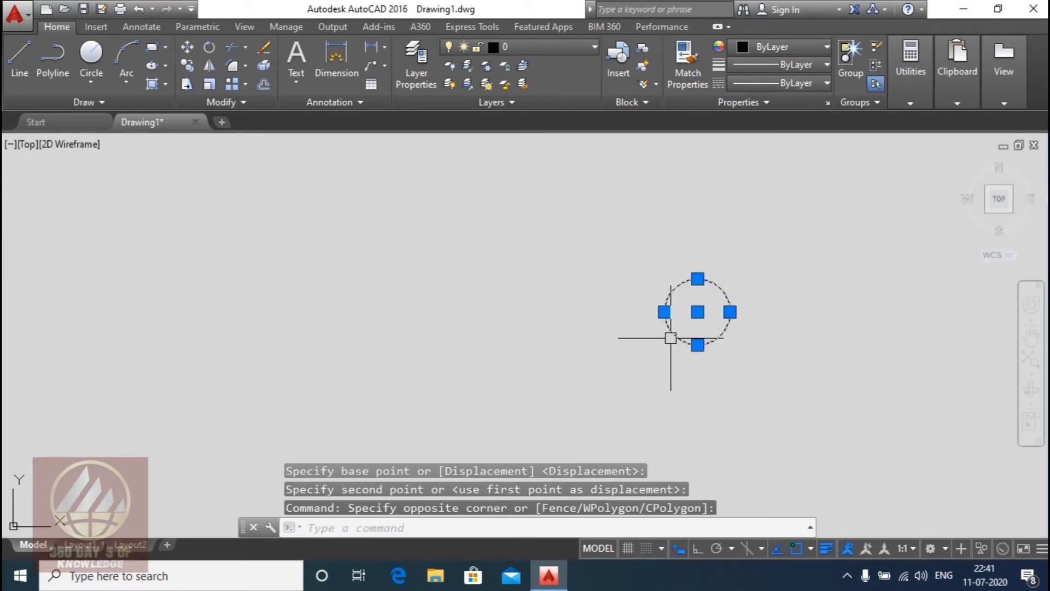
{"action": "type", "text": "m"}
{"action": "key", "text": "Return"}
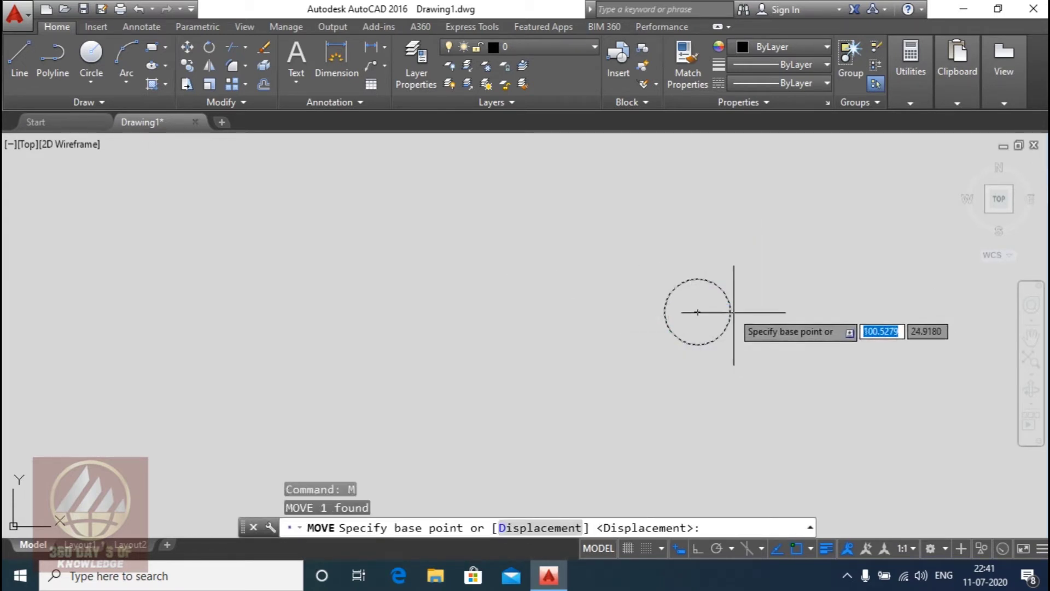
{"action": "left_click", "coordinate": [698, 311]}
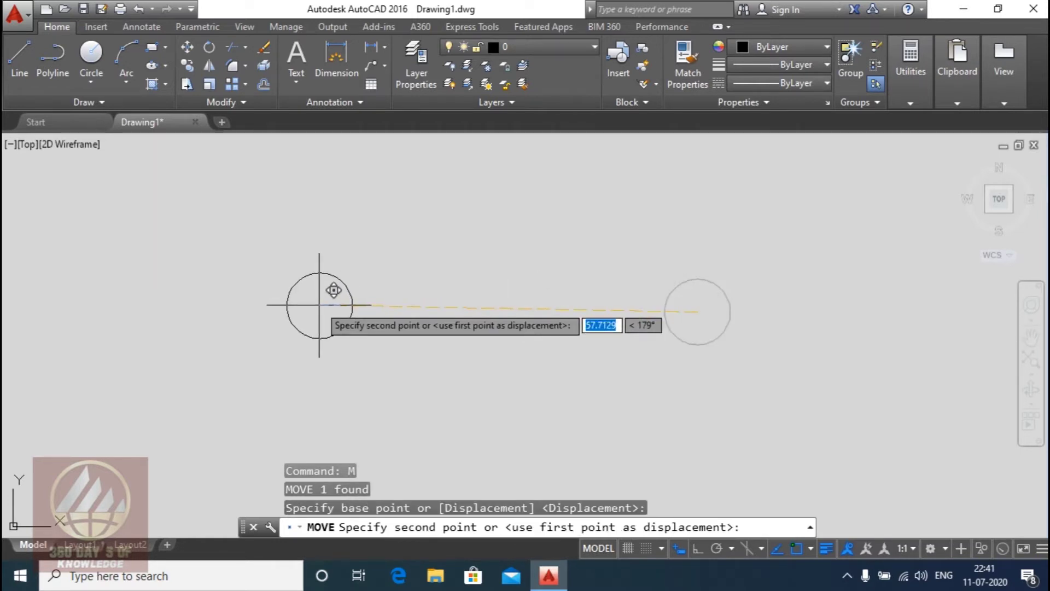
{"action": "left_click", "coordinate": [319, 304]}
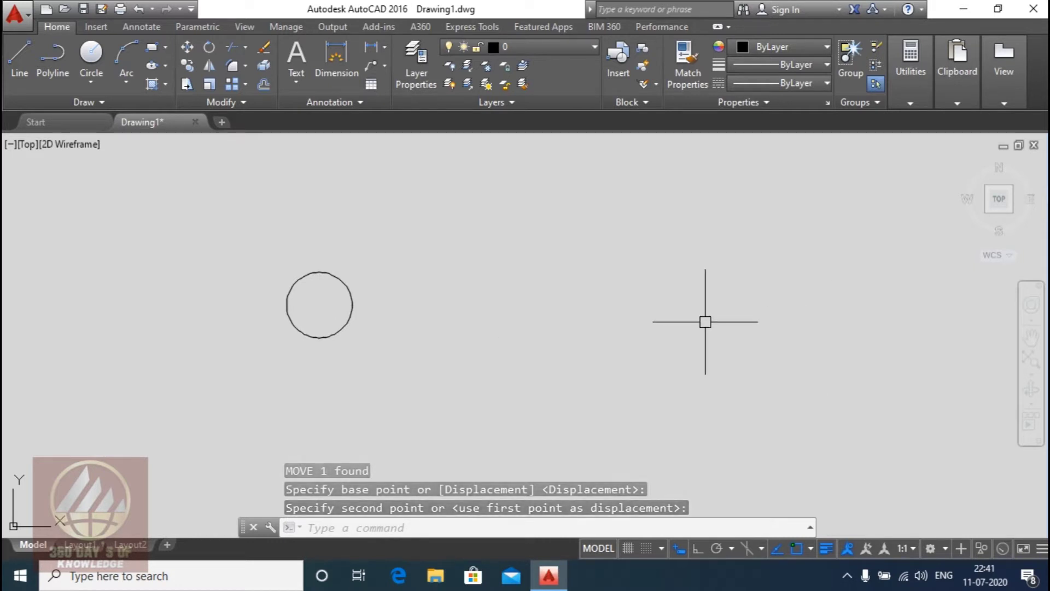
{"action": "left_click", "coordinate": [405, 244]}
{"action": "left_click", "coordinate": [230, 333]}
Step: Delete the circle and draw an open U of ortho lines: tall left, bottom, short right
{"action": "key", "text": "Delete"}
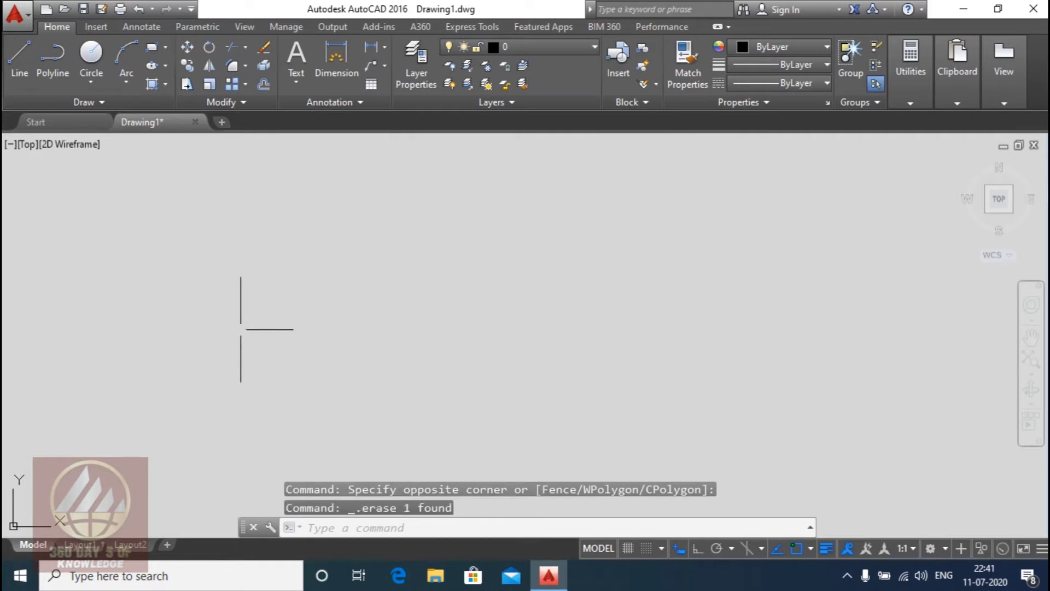
{"action": "type", "text": "l"}
{"action": "key", "text": "Return"}
{"action": "key", "text": "F8"}
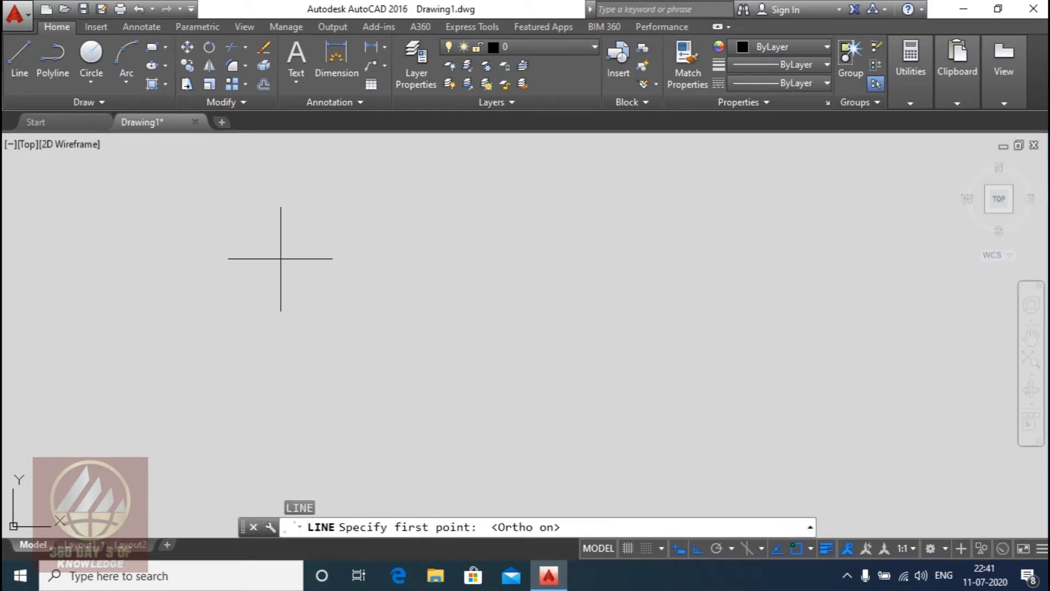
{"action": "left_click", "coordinate": [281, 258]}
{"action": "left_click", "coordinate": [281, 383]}
{"action": "left_click", "coordinate": [379, 383]}
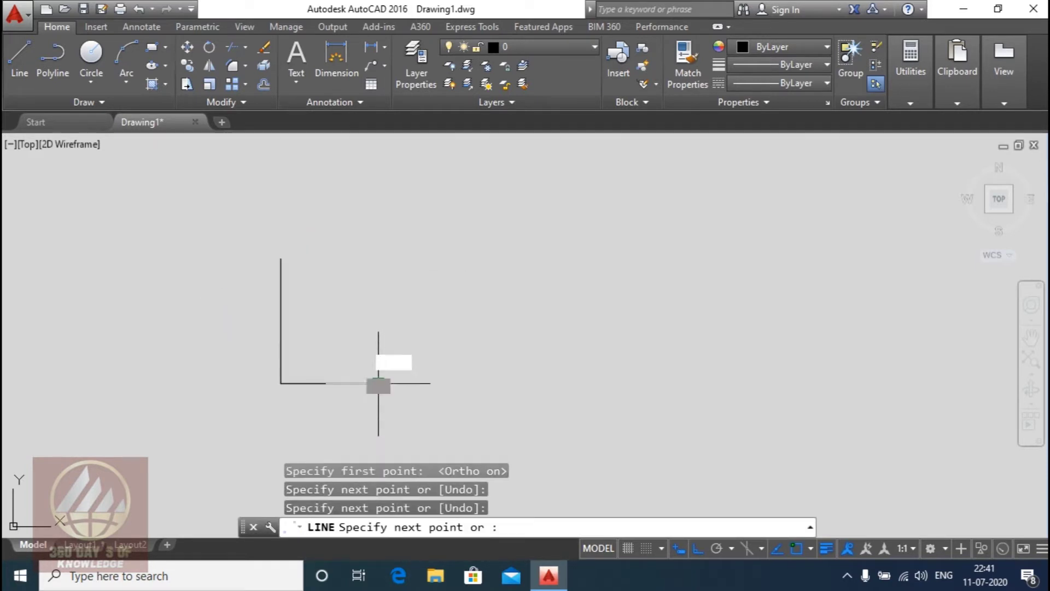
{"action": "left_click", "coordinate": [378, 319]}
{"action": "key", "text": "Escape"}
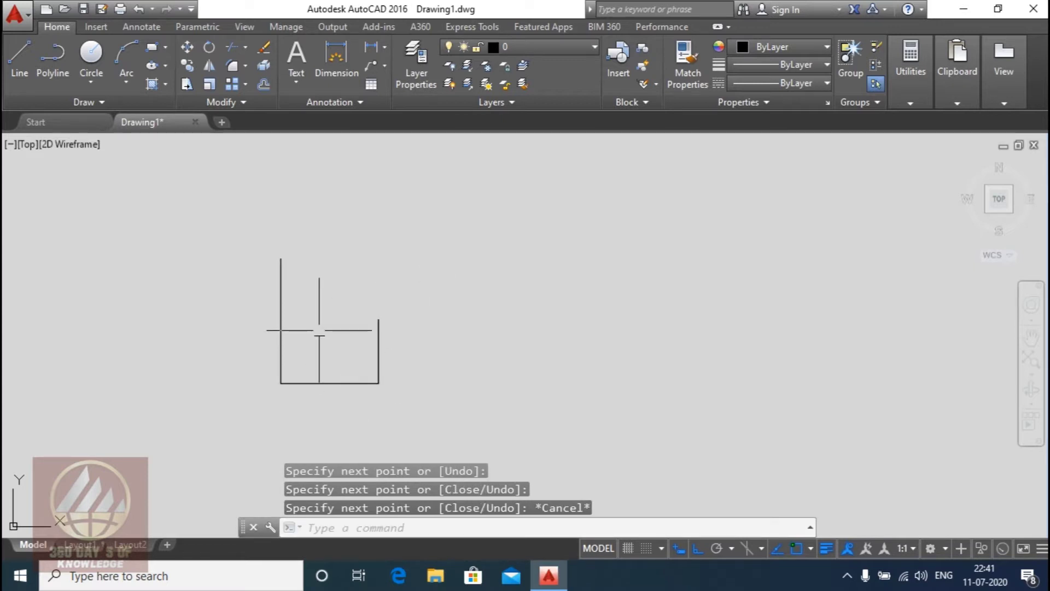
{"action": "type", "text": "c"}
Step: Draw a radius-2 circle centred on the left line's top endpoint
{"action": "key", "text": "Return"}
{"action": "left_click", "coordinate": [280, 259]}
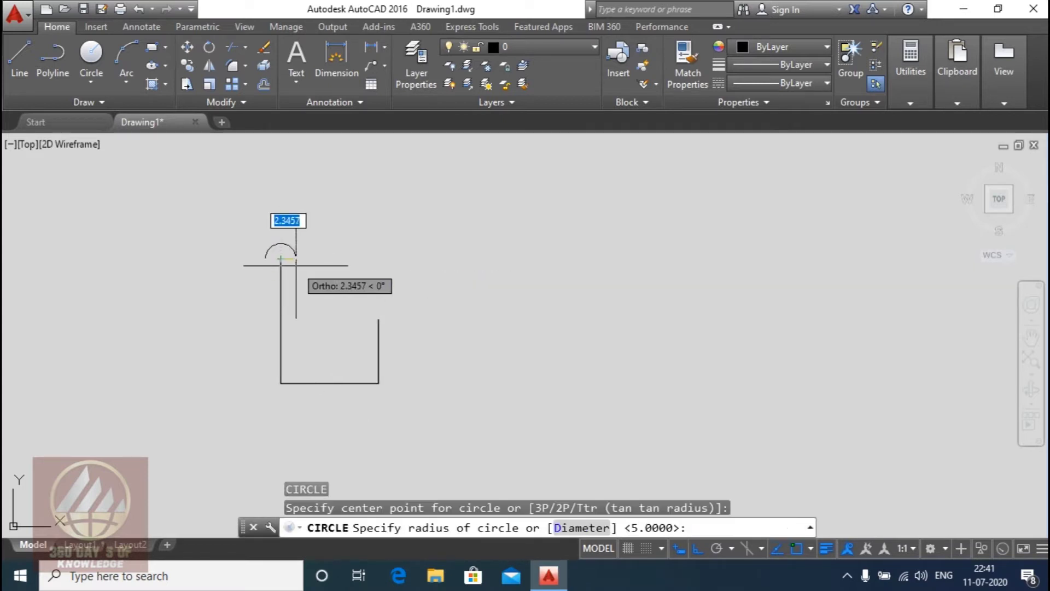
{"action": "type", "text": "2"}
{"action": "key", "text": "Return"}
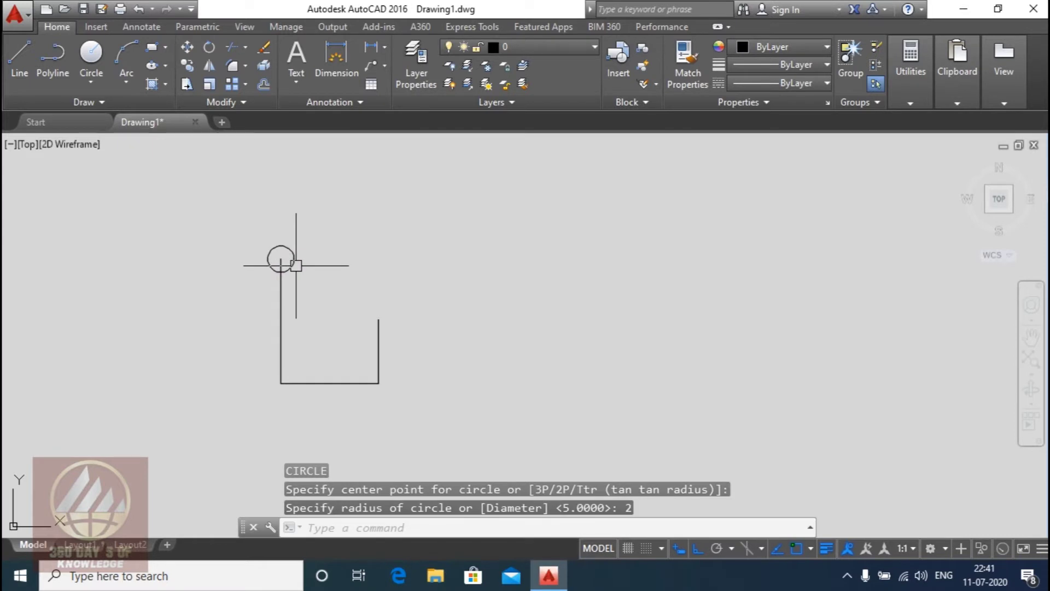
{"action": "scroll", "coordinate": [328, 270], "scroll_direction": "up", "scroll_amount": 2}
{"action": "middle_click_drag", "start_coordinate": [328, 270], "coordinate": [343, 233]}
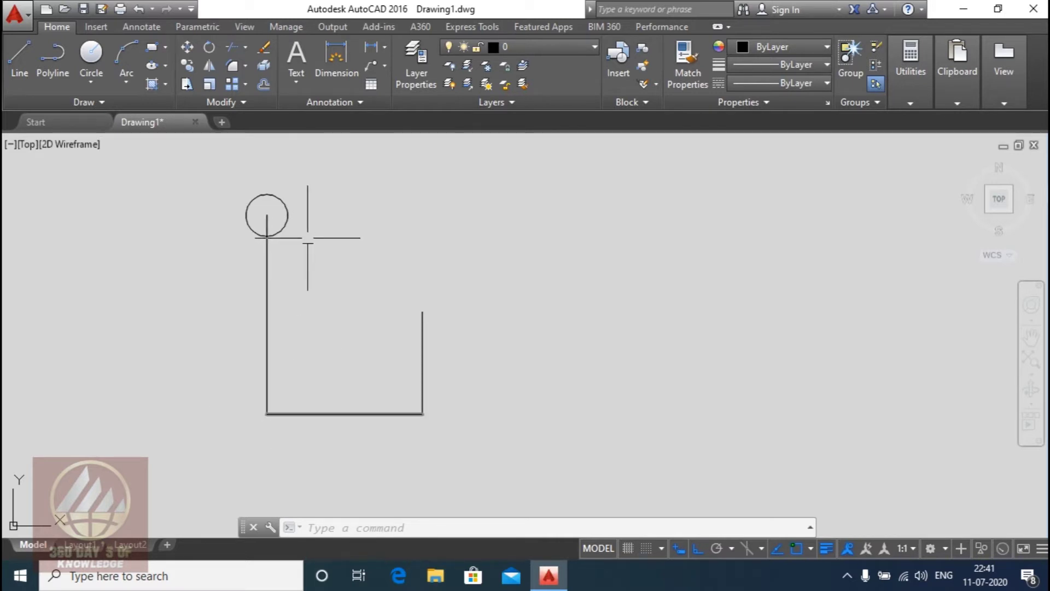
{"action": "left_click", "coordinate": [287, 215]}
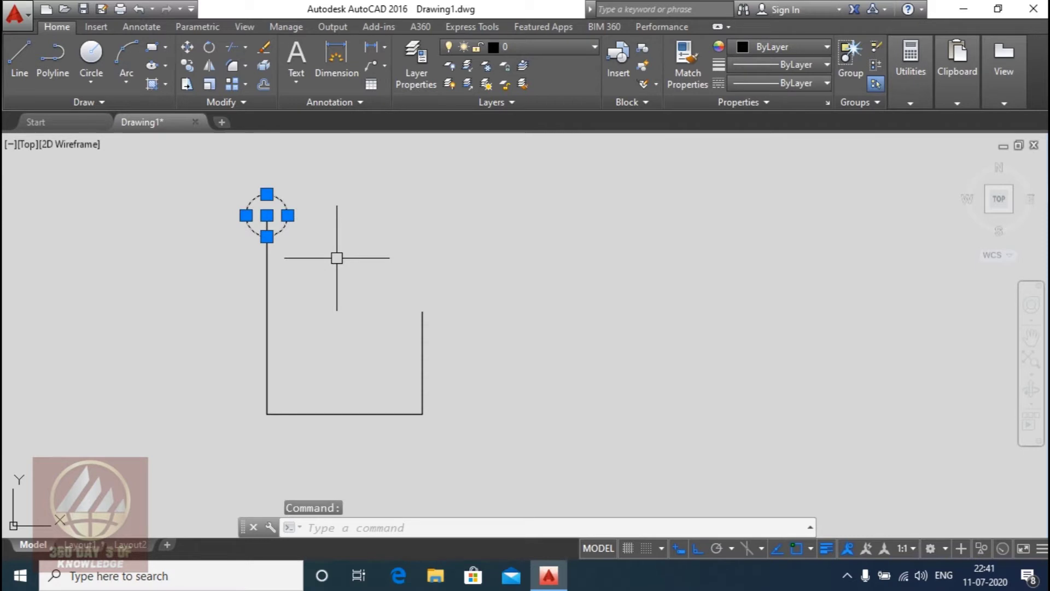
Step: Move the small circle from its centre onto a line endpoint
{"action": "type", "text": "m"}
{"action": "key", "text": "Return"}
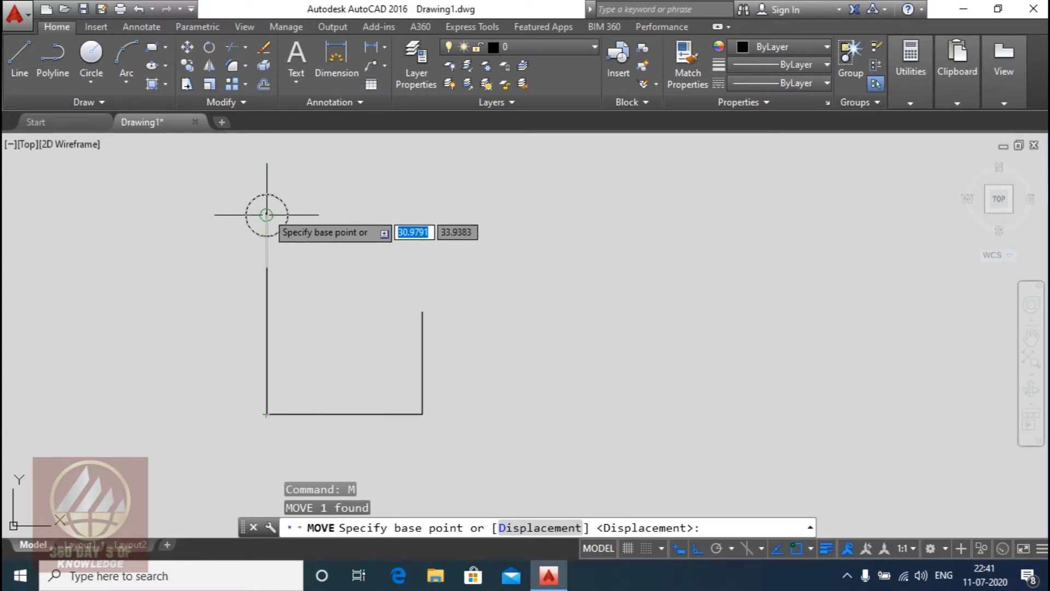
{"action": "left_click", "coordinate": [266, 215]}
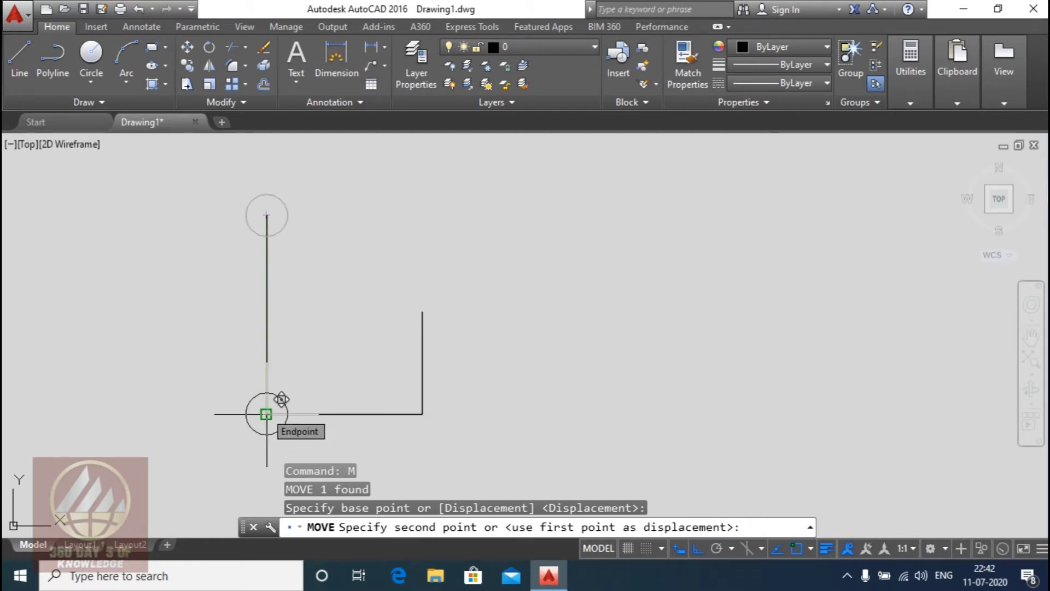
{"action": "left_click", "coordinate": [267, 415]}
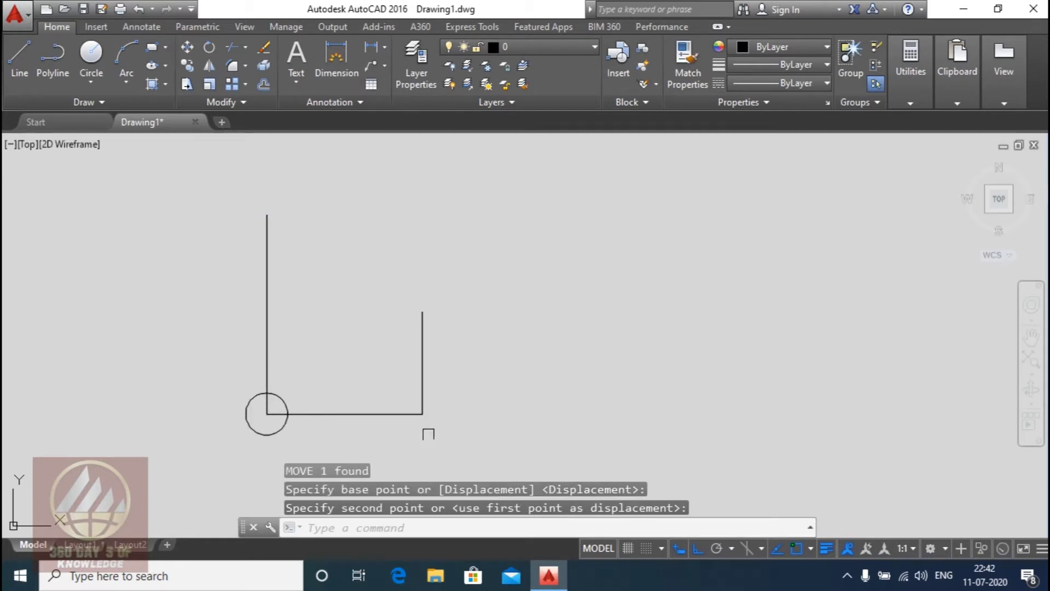
{"action": "middle_click_drag", "start_coordinate": [423, 426], "coordinate": [382, 391]}
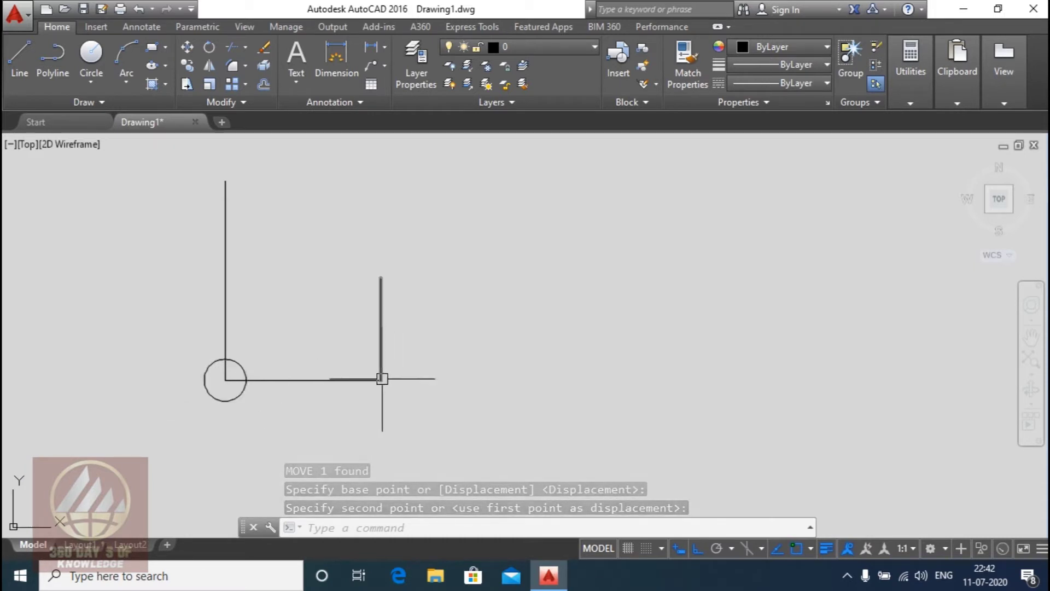
Step: Move the circle by its bottom point onto the bottom and right lines' corner
{"action": "left_click", "coordinate": [219, 399]}
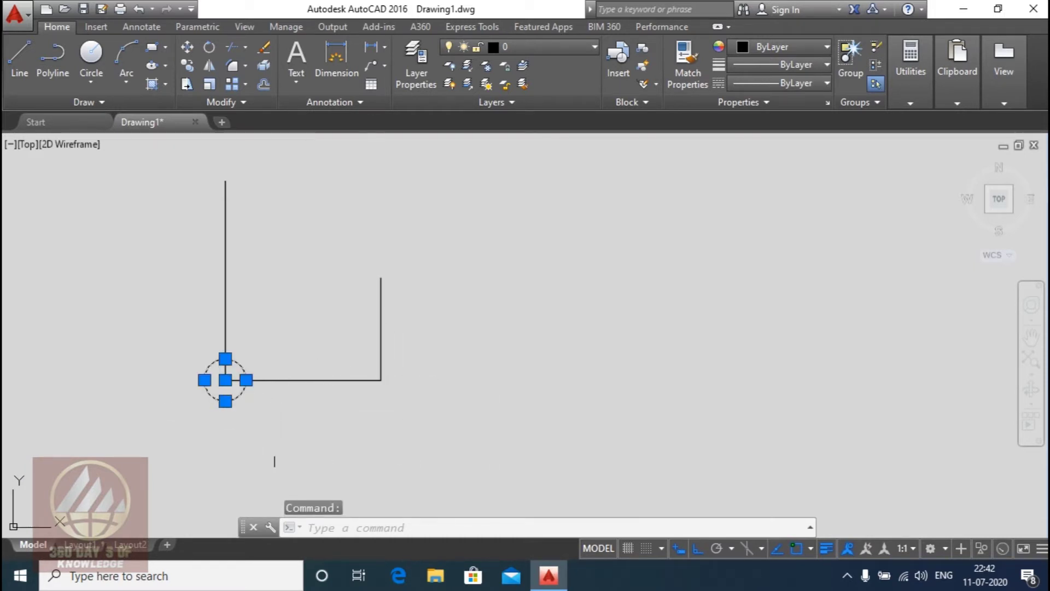
{"action": "type", "text": "M"}
{"action": "key", "text": "Return"}
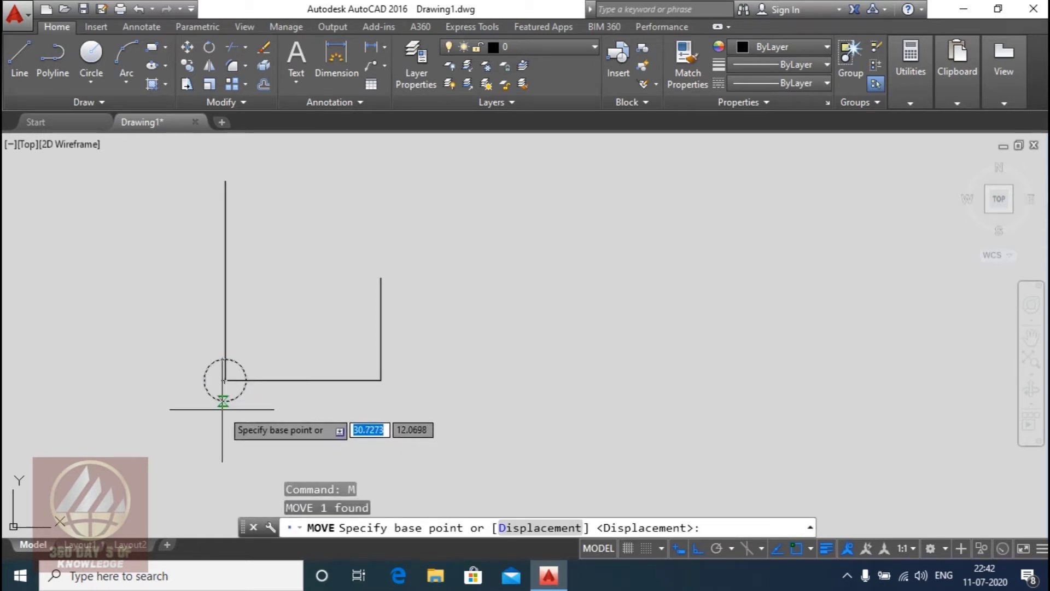
{"action": "left_click", "coordinate": [225, 401]}
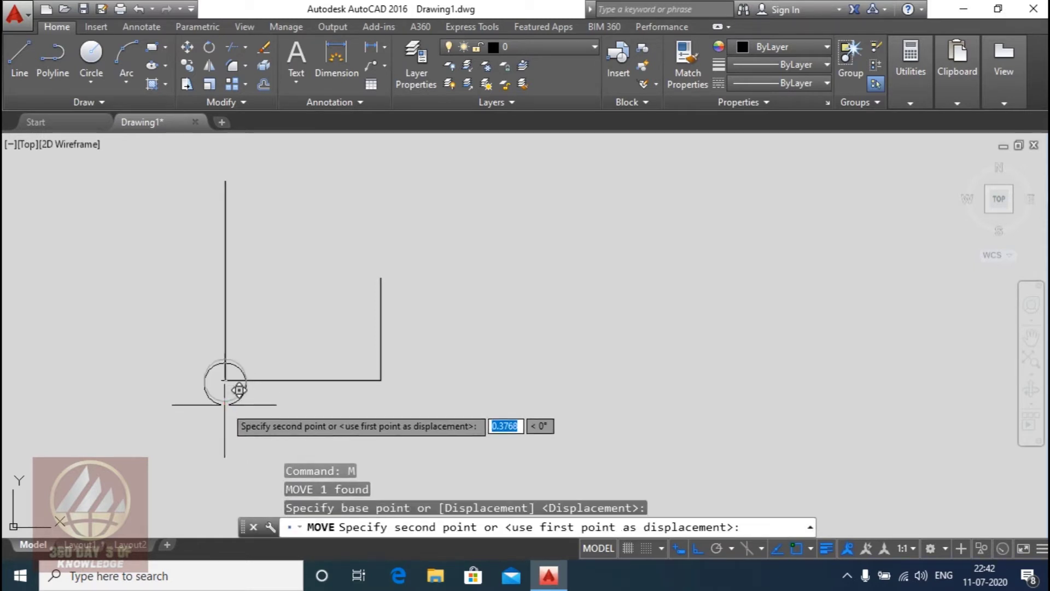
{"action": "left_click", "coordinate": [381, 380]}
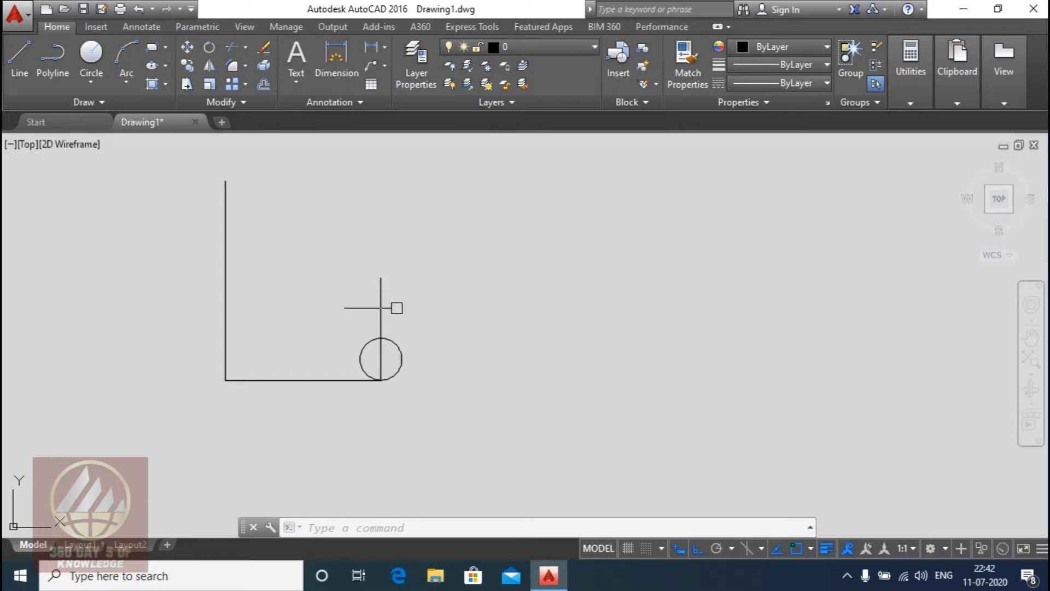
{"action": "middle_click_drag", "start_coordinate": [376, 362], "coordinate": [417, 403]}
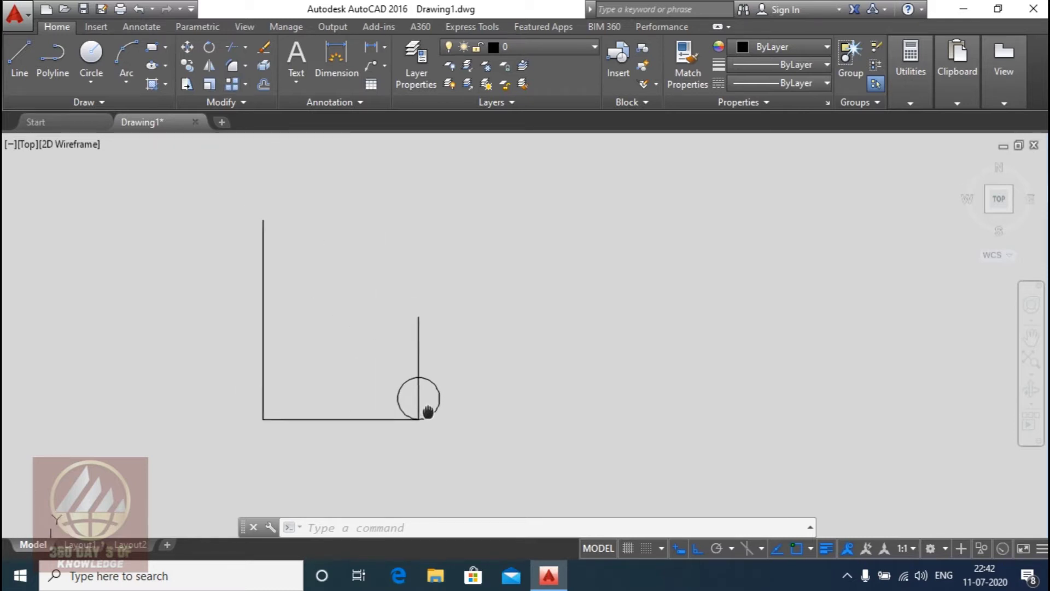
Step: Delete the circle and try a rectangle by dimensions at the tall line's top, then cancel
{"action": "left_click", "coordinate": [443, 390]}
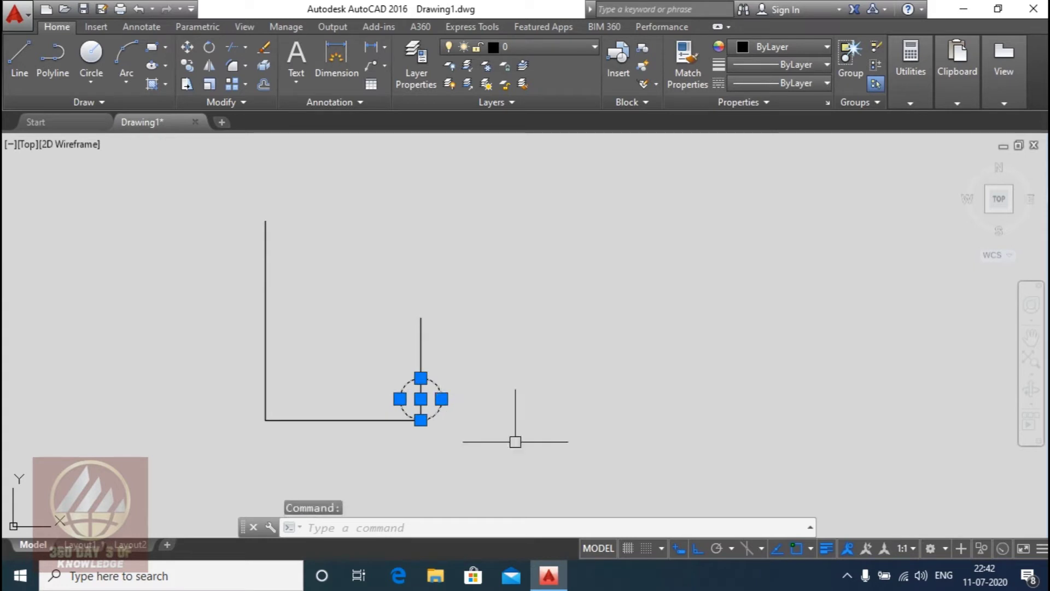
{"action": "key", "text": "Delete"}
{"action": "type", "text": "re"}
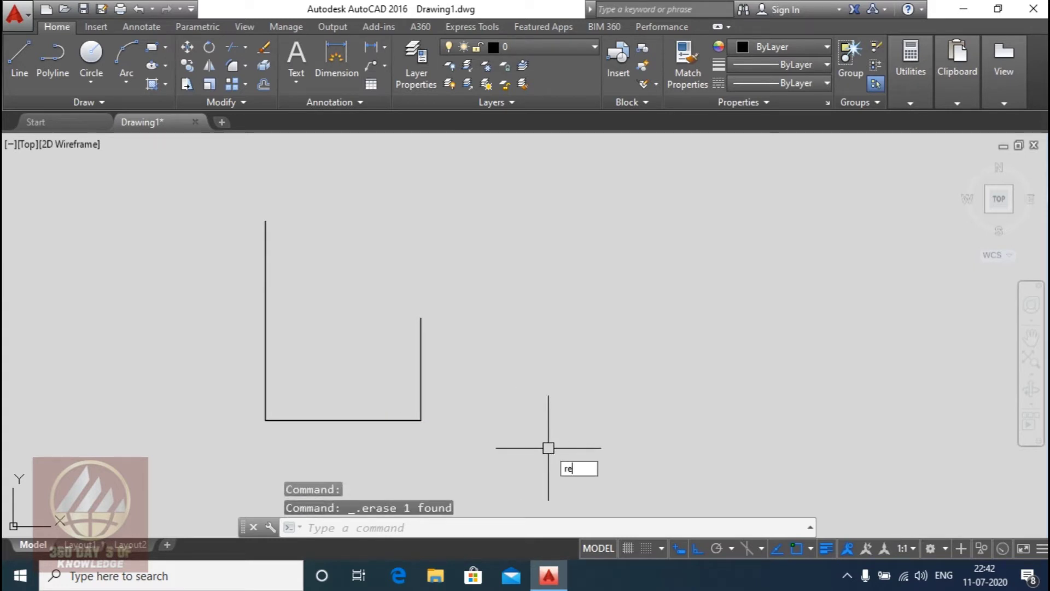
{"action": "type", "text": "c"}
{"action": "key", "text": "Return"}
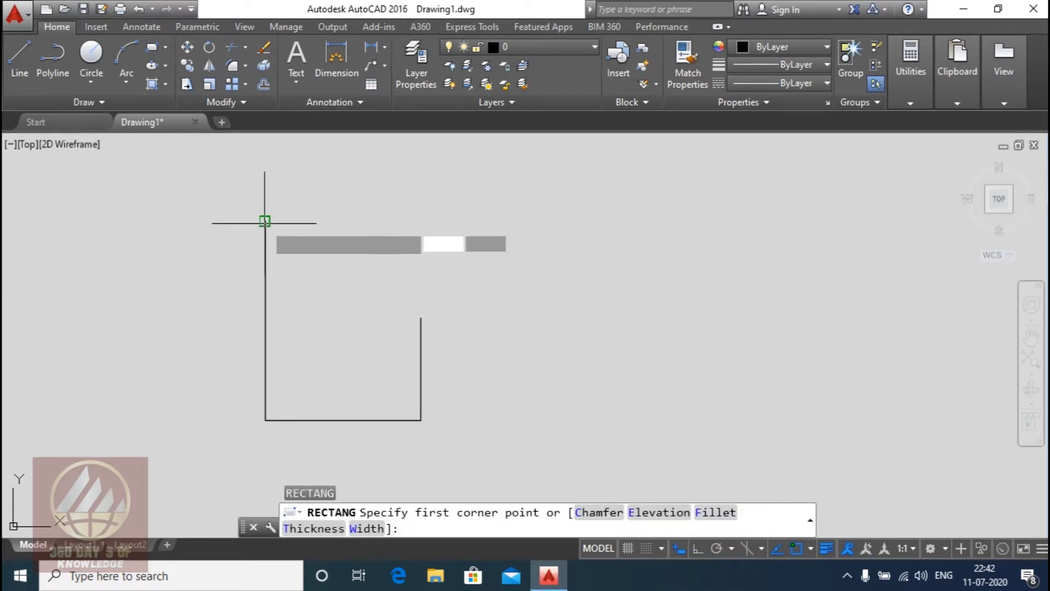
{"action": "left_click", "coordinate": [265, 221]}
{"action": "type", "text": "d"}
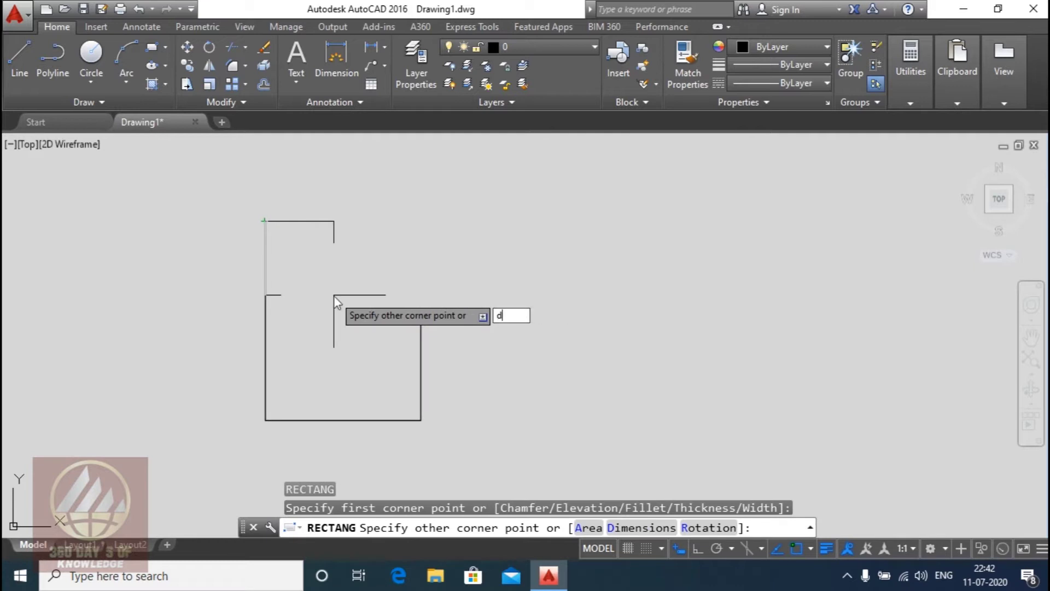
{"action": "key", "text": "Return"}
{"action": "type", "text": ",1"}
{"action": "key", "text": "Return"}
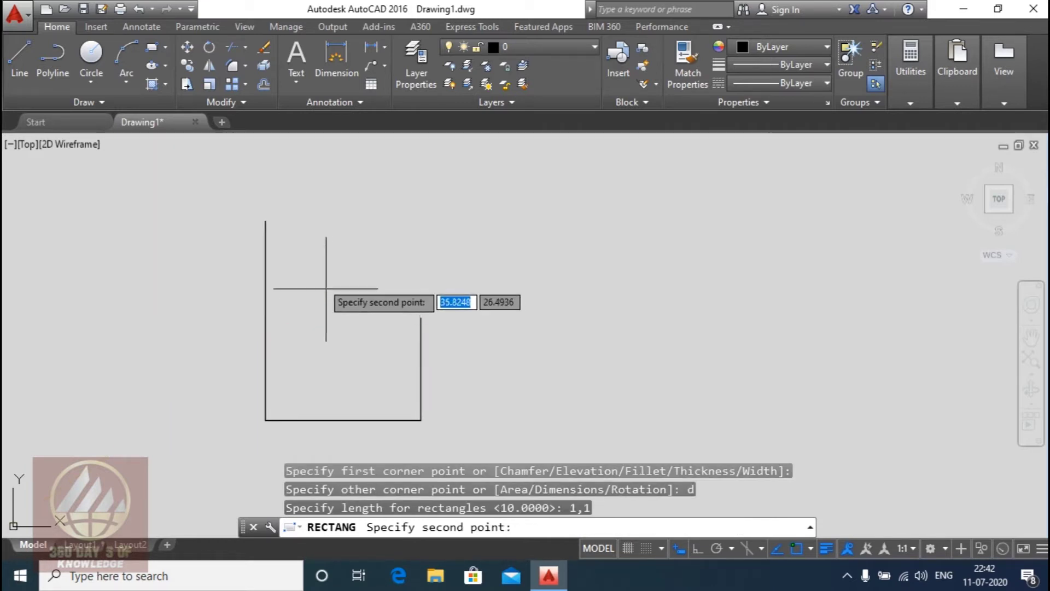
{"action": "key", "text": "Escape"}
Step: Draw a 1×1 square with its first corner on the tall left line's top end
{"action": "key", "text": "Return"}
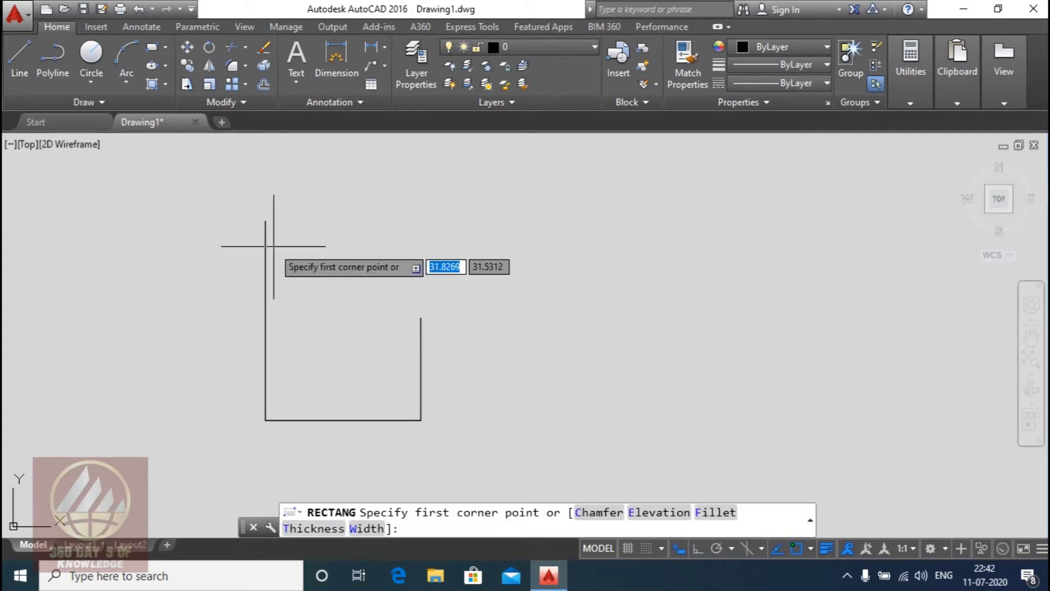
{"action": "left_click", "coordinate": [265, 221]}
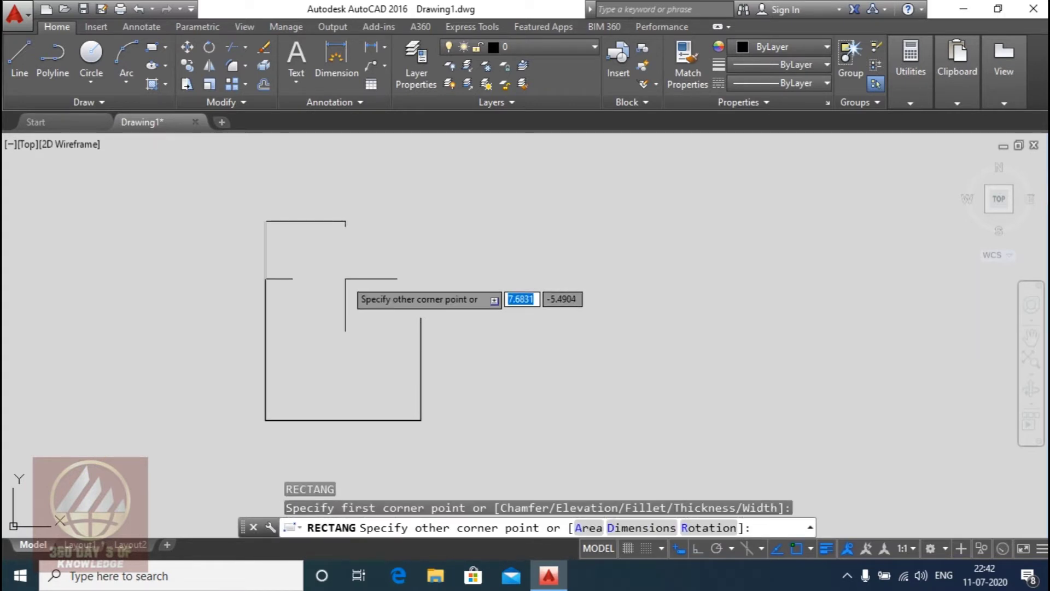
{"action": "key", "text": "Tab"}
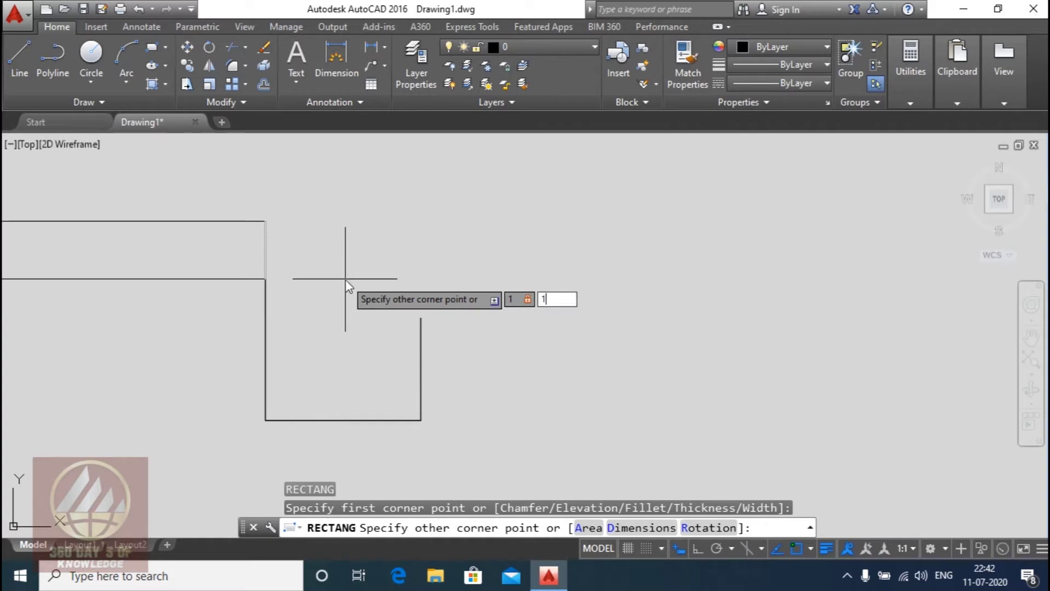
{"action": "key", "text": "Return"}
{"action": "scroll", "coordinate": [328, 219], "scroll_direction": "up", "scroll_amount": 5}
{"action": "mouse_move", "coordinate": [276, 192]}
{"action": "middle_mouse_down"}
{"action": "mouse_move", "coordinate": [217, 239]}
{"action": "mouse_move", "coordinate": [244, 281]}
{"action": "mouse_move", "coordinate": [242, 337]}
{"action": "middle_mouse_up"}
{"action": "scroll", "coordinate": [244, 281], "scroll_direction": "up", "scroll_amount": 8}
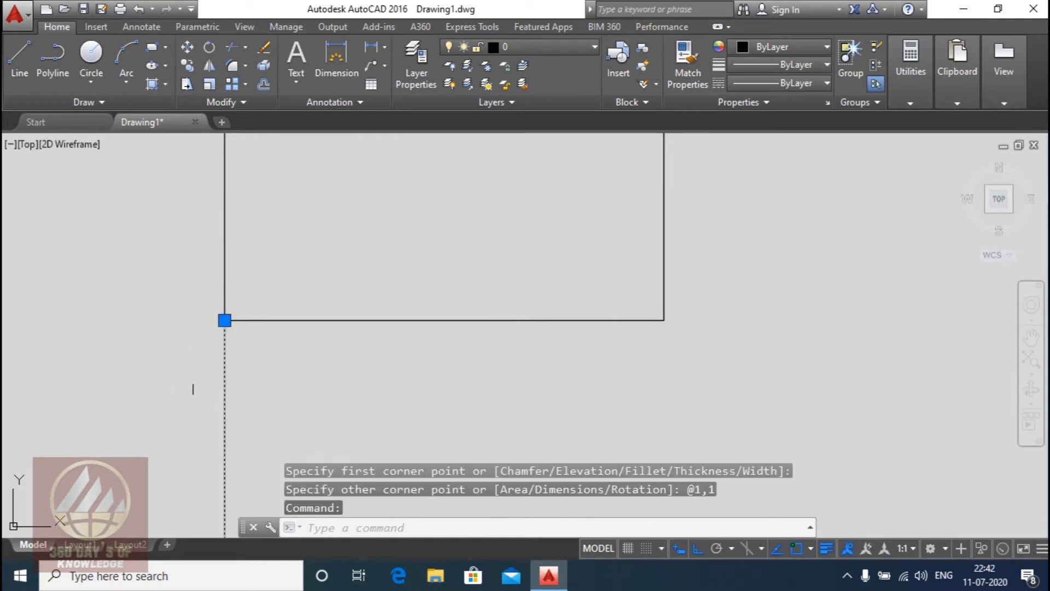
{"action": "scroll", "coordinate": [227, 323], "scroll_direction": "down", "scroll_amount": 4}
{"action": "scroll", "coordinate": [227, 322], "scroll_direction": "down", "scroll_amount": 2}
{"action": "middle_click_drag", "start_coordinate": [227, 323], "coordinate": [227, 386]}
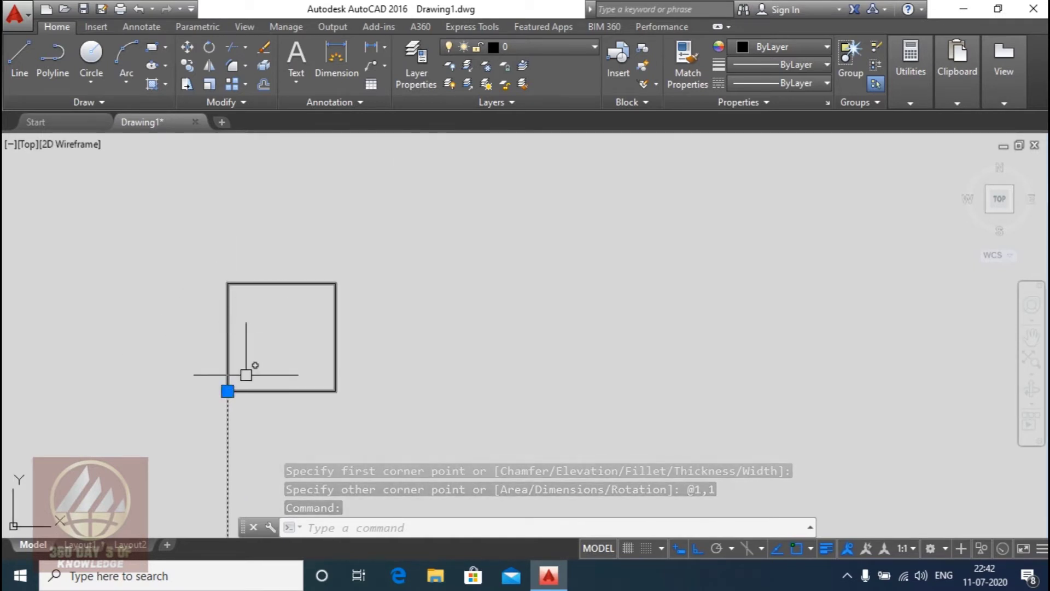
{"action": "key", "text": "Escape"}
{"action": "scroll", "coordinate": [230, 400], "scroll_direction": "up", "scroll_amount": 4}
Step: Move the square down 1 unit, top-left corner onto its old bottom-left corner
{"action": "middle_click_drag", "start_coordinate": [230, 272], "coordinate": [257, 443]}
{"action": "middle_click_drag", "start_coordinate": [246, 253], "coordinate": [248, 347]}
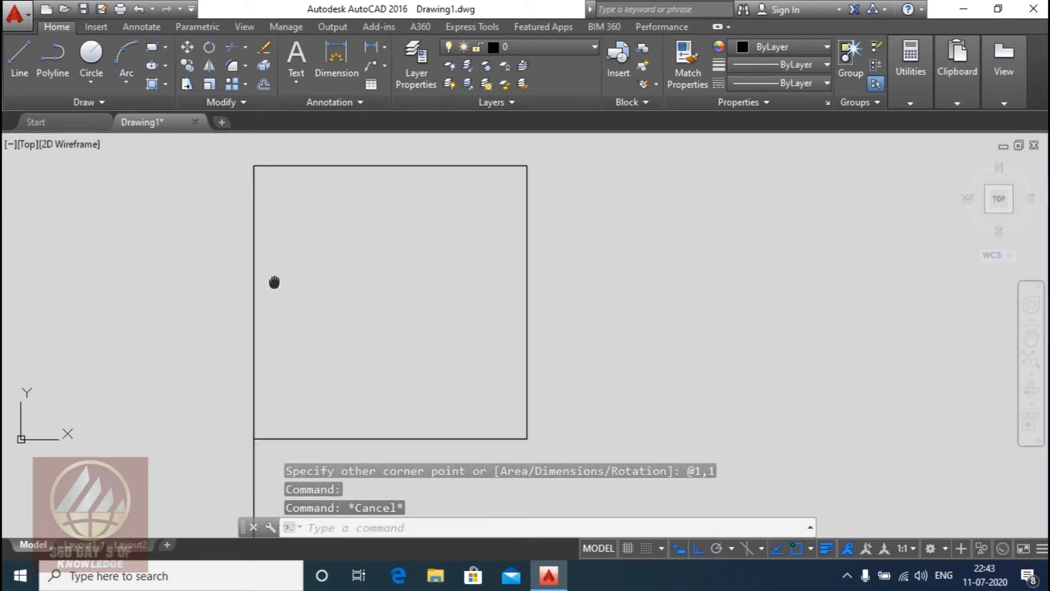
{"action": "left_click", "coordinate": [249, 351]}
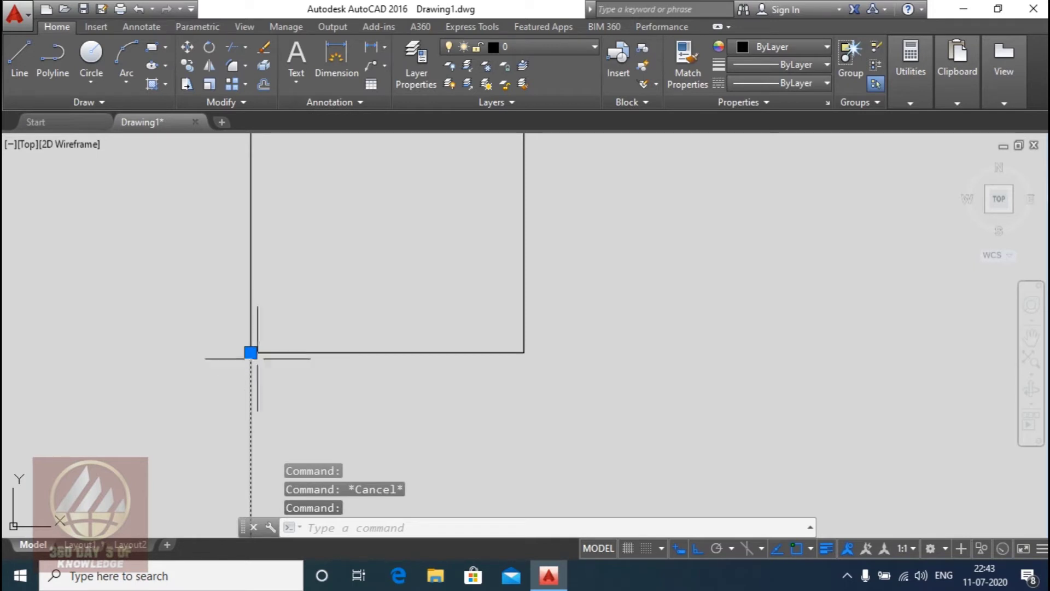
{"action": "scroll", "coordinate": [258, 378], "scroll_direction": "down", "scroll_amount": 4}
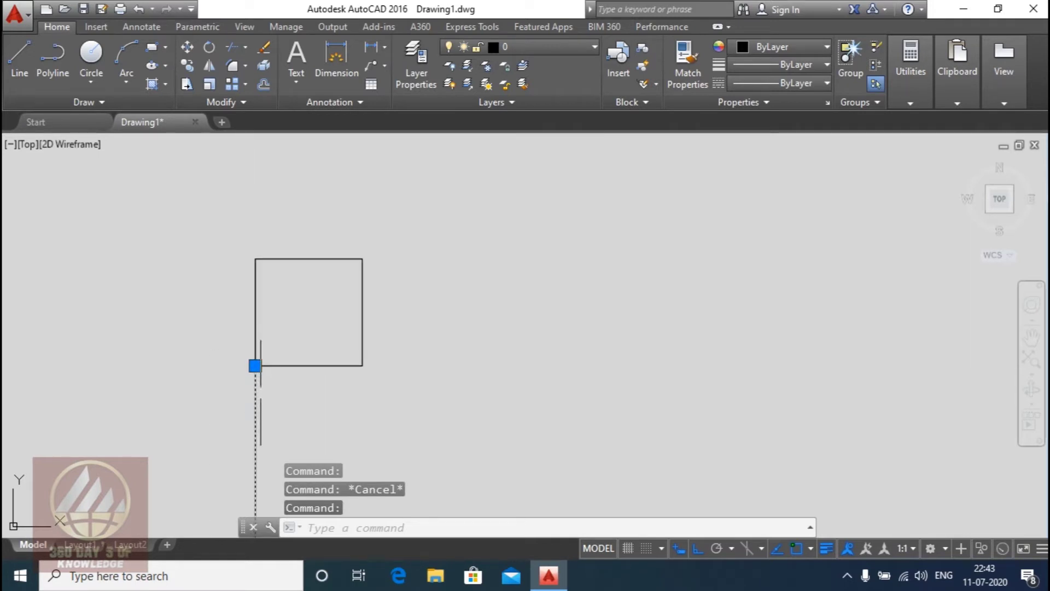
{"action": "left_click", "coordinate": [383, 237]}
{"action": "left_click", "coordinate": [345, 350]}
{"action": "type", "text": "m"}
{"action": "key", "text": "Return"}
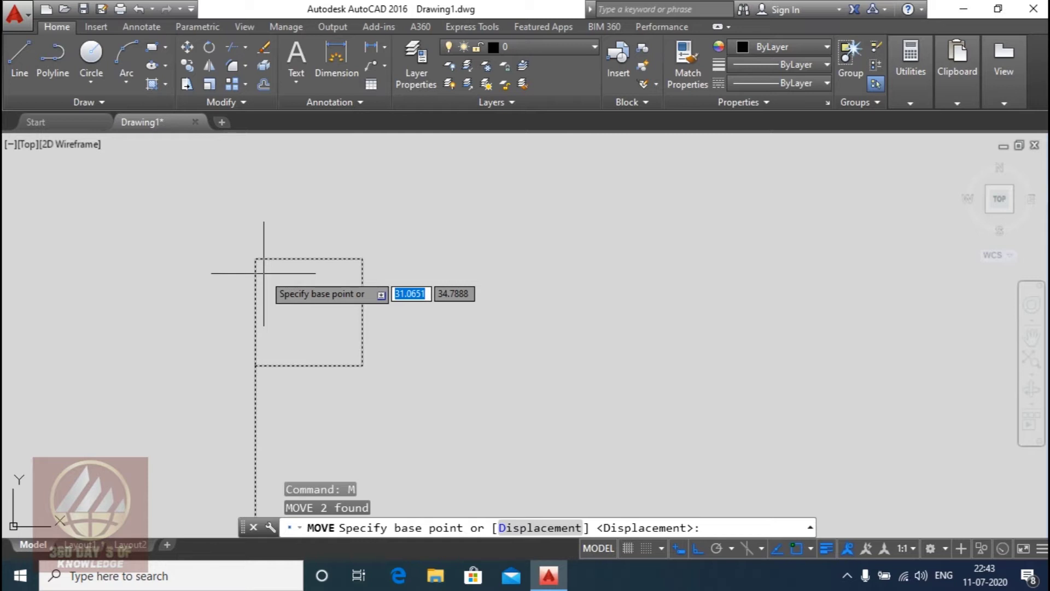
{"action": "left_click", "coordinate": [255, 259]}
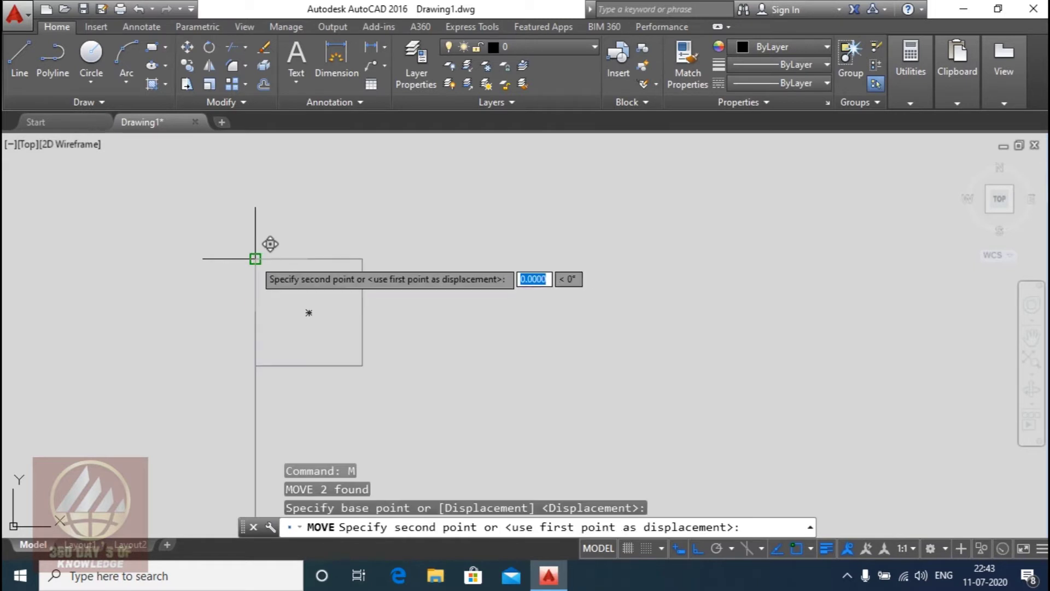
{"action": "left_click", "coordinate": [255, 365]}
Step: Zoom and pan around the moved square and clear the pending command
{"action": "scroll", "coordinate": [557, 416], "scroll_direction": "down", "scroll_amount": 2}
{"action": "scroll", "coordinate": [258, 211], "scroll_direction": "up", "scroll_amount": 2}
{"action": "scroll", "coordinate": [264, 245], "scroll_direction": "up", "scroll_amount": 1}
{"action": "scroll", "coordinate": [257, 405], "scroll_direction": "up", "scroll_amount": 3}
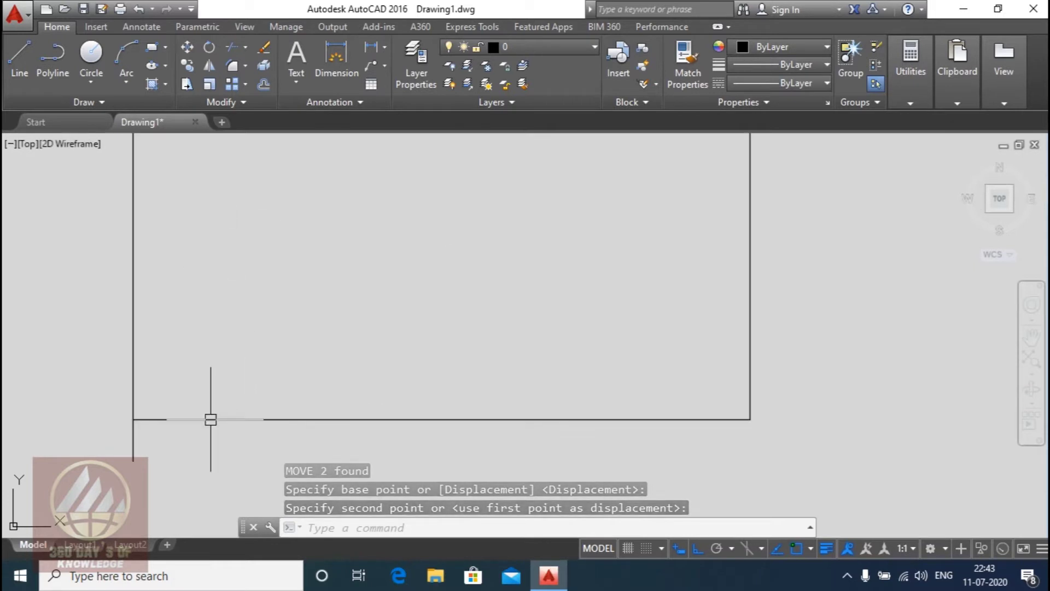
{"action": "key", "text": "Escape"}
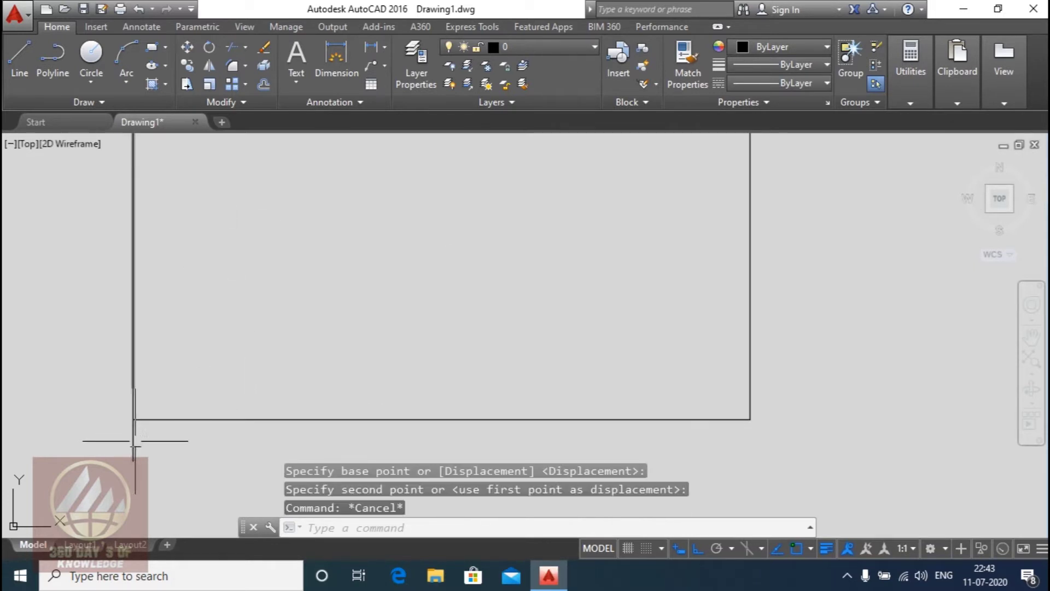
{"action": "key", "text": "Escape"}
{"action": "key", "text": "Escape"}
{"action": "scroll", "coordinate": [183, 458], "scroll_direction": "down", "scroll_amount": 3}
{"action": "scroll", "coordinate": [189, 473], "scroll_direction": "up", "scroll_amount": 3}
{"action": "middle_click_drag", "start_coordinate": [189, 474], "coordinate": [245, 416]}
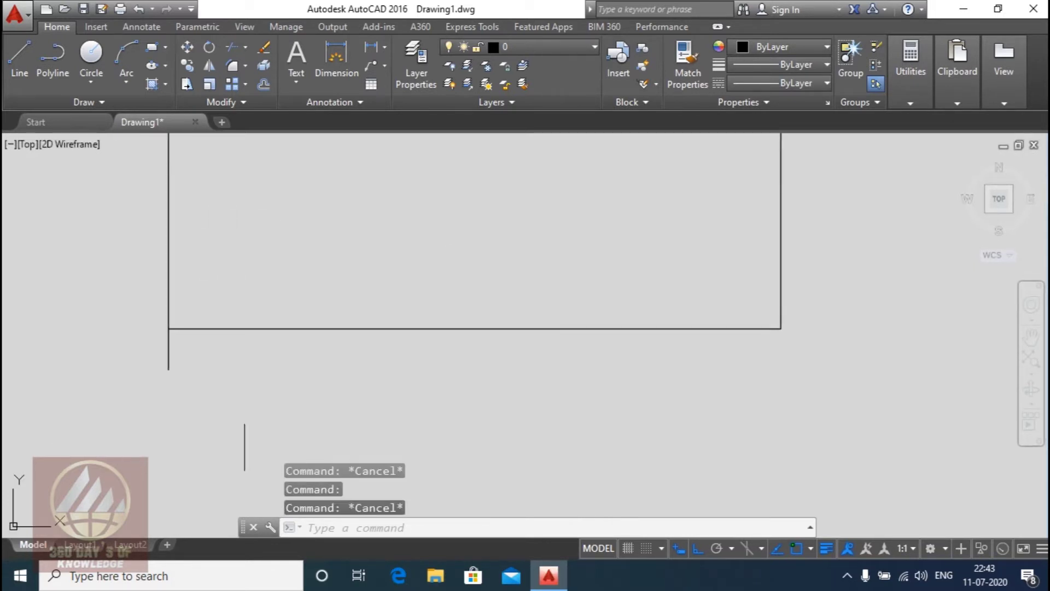
{"action": "type", "text": "tr"}
Step: Trim away the line stub below the square
{"action": "key", "text": "Return"}
{"action": "key", "text": "Return"}
{"action": "left_click", "coordinate": [165, 352]}
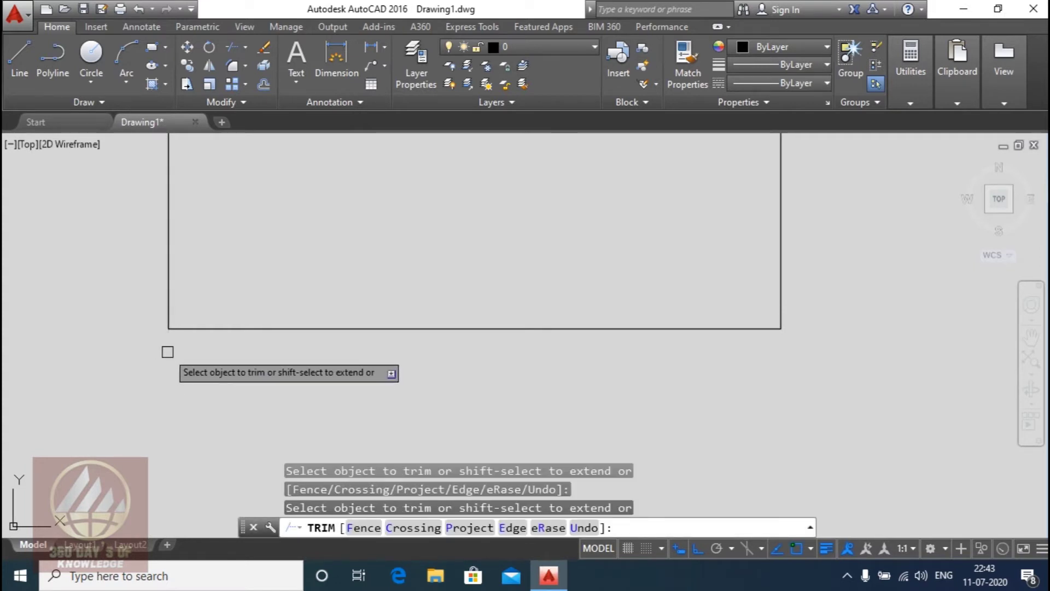
{"action": "scroll", "coordinate": [217, 368], "scroll_direction": "down", "scroll_amount": 3}
{"action": "key", "text": "Escape"}
{"action": "scroll", "coordinate": [237, 282], "scroll_direction": "up", "scroll_amount": 2}
{"action": "scroll", "coordinate": [218, 286], "scroll_direction": "up", "scroll_amount": 6}
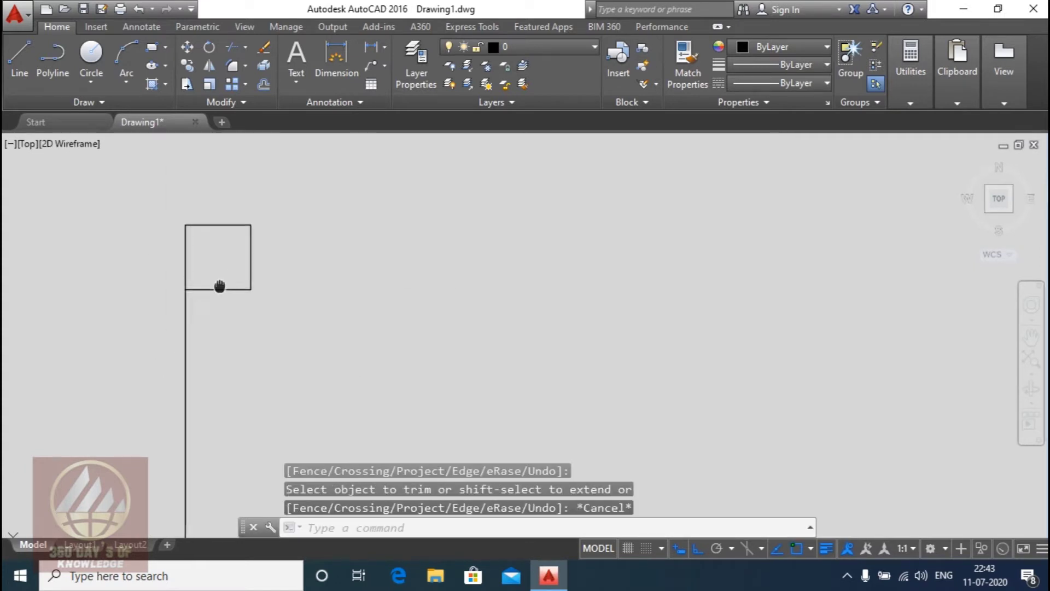
Step: Move the square by its lower-left corner onto the left vertical line's top end
{"action": "left_click", "coordinate": [205, 300]}
{"action": "key", "text": "Escape"}
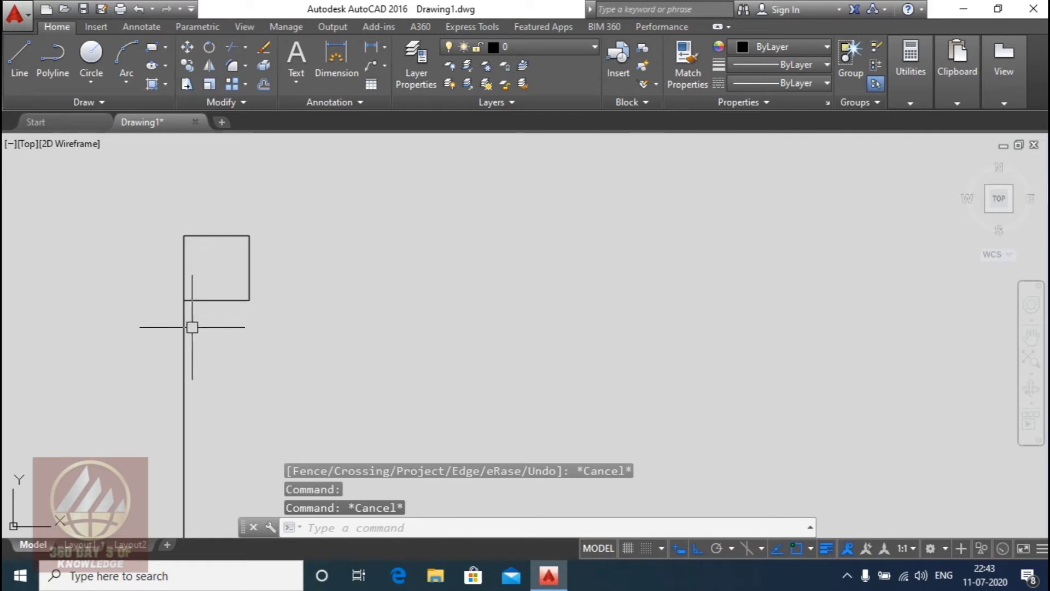
{"action": "left_click", "coordinate": [184, 328]}
{"action": "key", "text": "Escape"}
{"action": "left_click", "coordinate": [217, 300]}
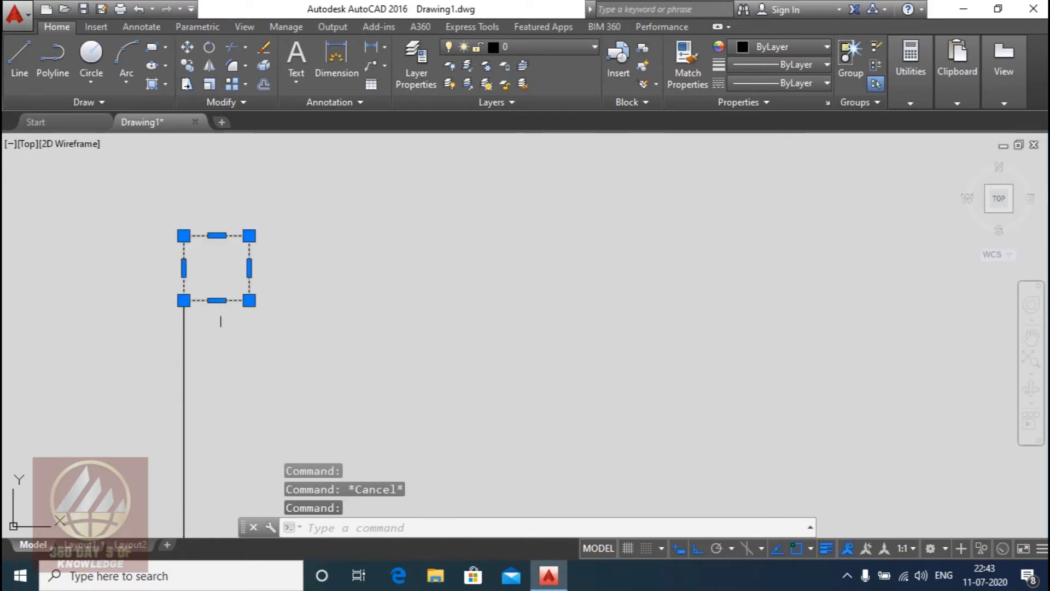
{"action": "middle_click_drag", "start_coordinate": [236, 333], "coordinate": [238, 306]}
{"action": "type", "text": "m"}
{"action": "key", "text": "Return"}
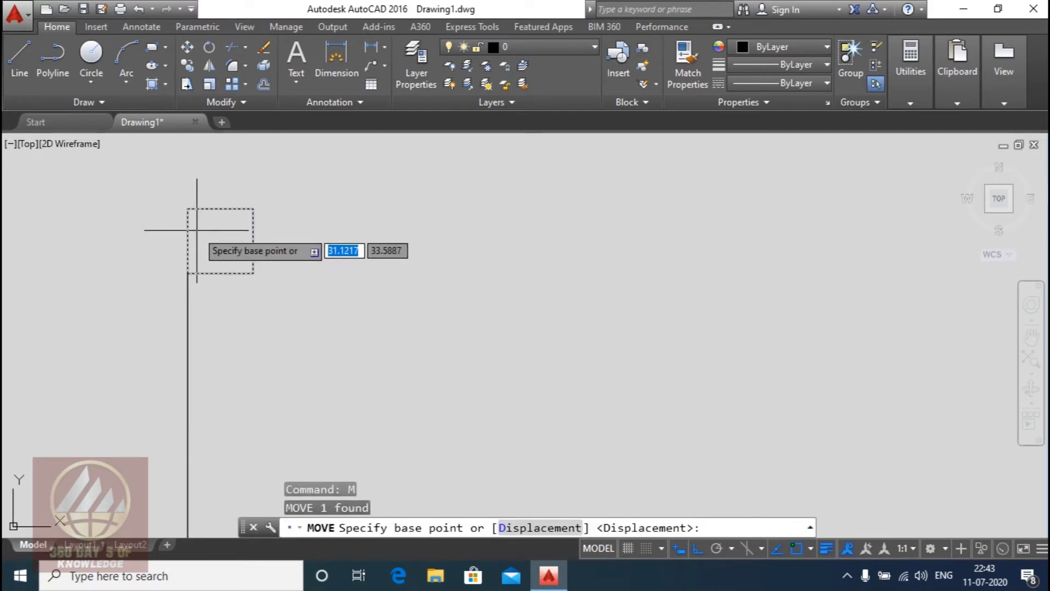
{"action": "left_click", "coordinate": [188, 208]}
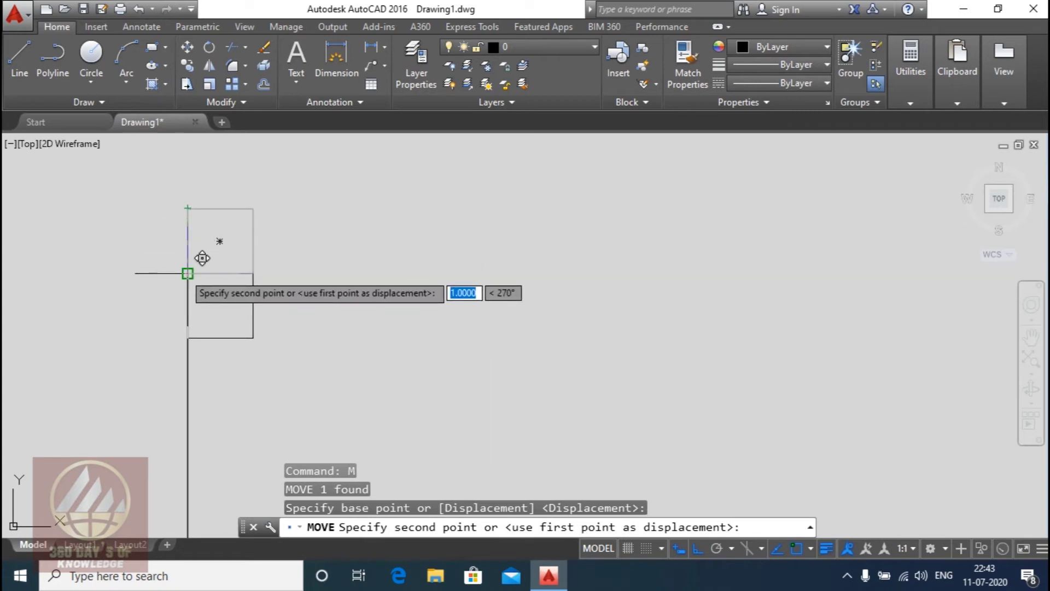
{"action": "left_click", "coordinate": [188, 273]}
Step: Recentre the view and check the square's placement against the left line
{"action": "scroll", "coordinate": [282, 315], "scroll_direction": "down", "scroll_amount": 4}
{"action": "middle_click_drag", "start_coordinate": [245, 305], "coordinate": [215, 244]}
{"action": "scroll", "coordinate": [226, 301], "scroll_direction": "down", "scroll_amount": 5}
{"action": "scroll", "coordinate": [216, 265], "scroll_direction": "up", "scroll_amount": 7}
{"action": "middle_click_drag", "start_coordinate": [263, 241], "coordinate": [250, 348]}
{"action": "scroll", "coordinate": [214, 378], "scroll_direction": "up", "scroll_amount": 4}
{"action": "left_click", "coordinate": [237, 345]}
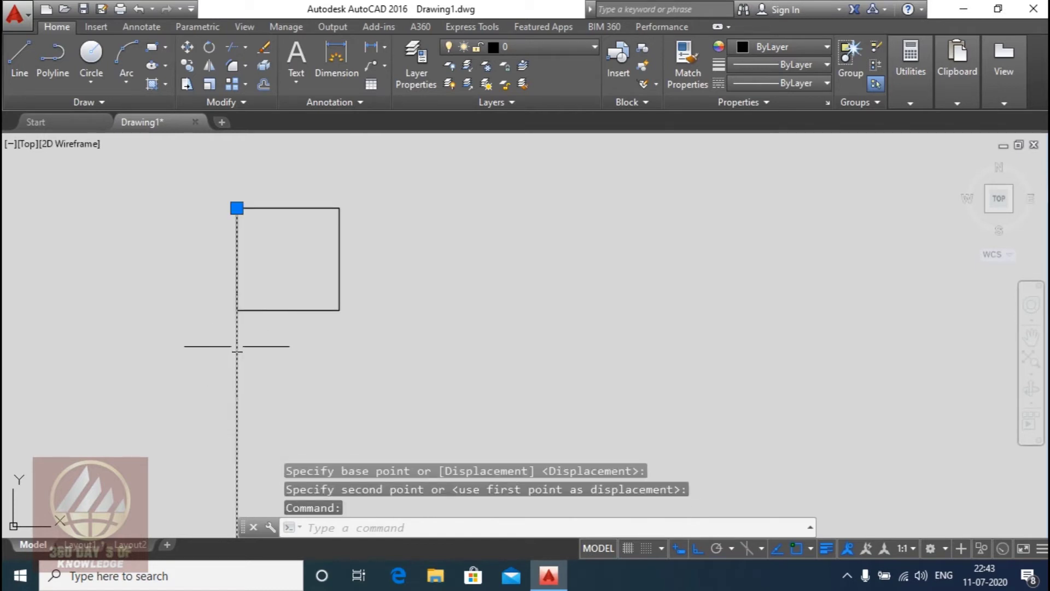
{"action": "left_click", "coordinate": [308, 309]}
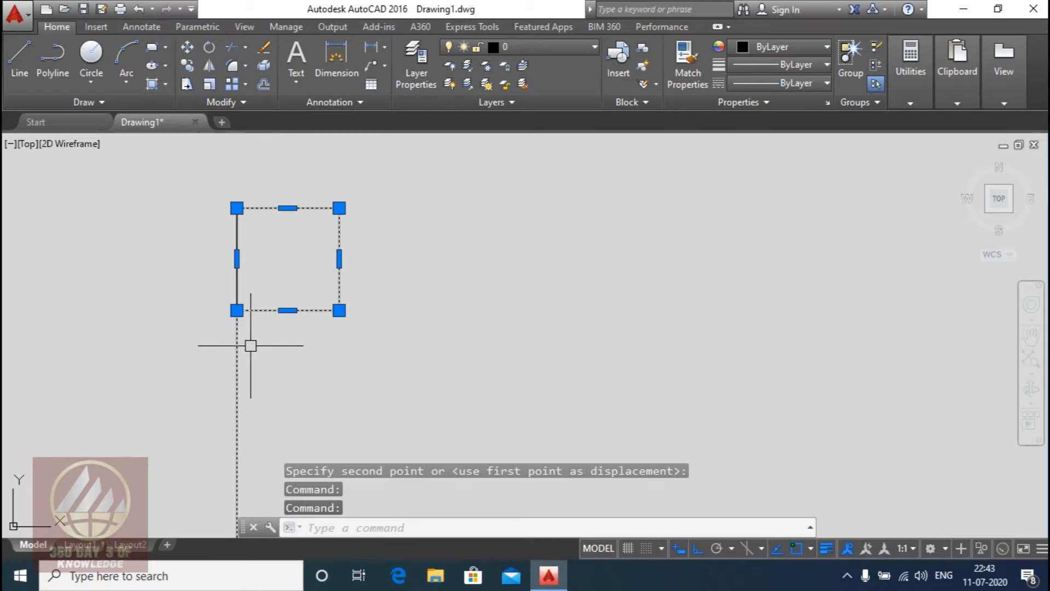
{"action": "scroll", "coordinate": [255, 345], "scroll_direction": "down", "scroll_amount": 3}
{"action": "key", "text": "Escape"}
{"action": "scroll", "coordinate": [258, 275], "scroll_direction": "up", "scroll_amount": 4}
{"action": "scroll", "coordinate": [257, 284], "scroll_direction": "down", "scroll_amount": 1}
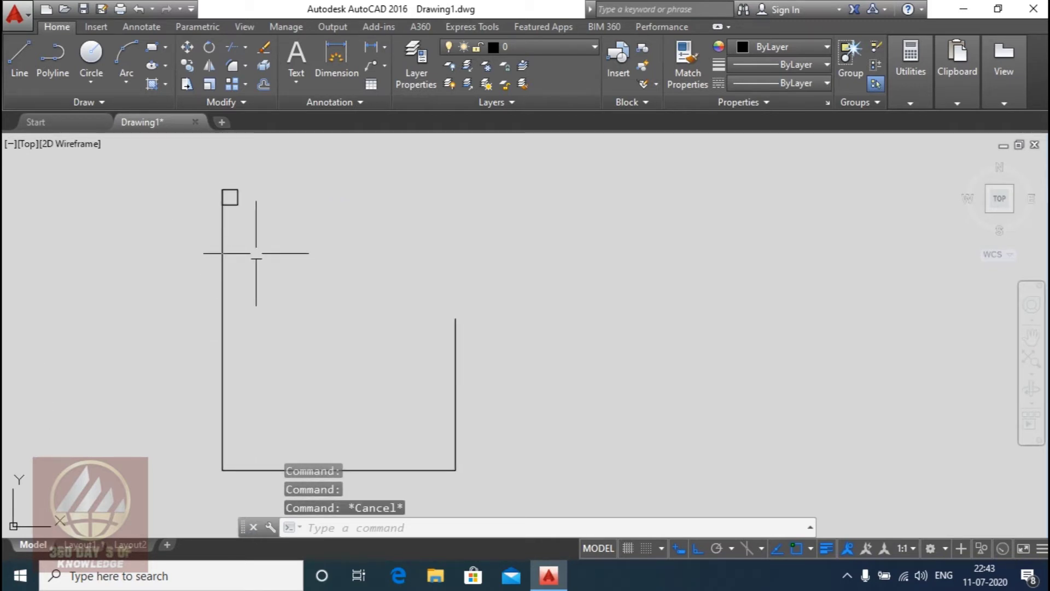
{"action": "left_click", "coordinate": [230, 198]}
{"action": "scroll", "coordinate": [195, 412], "scroll_direction": "up", "scroll_amount": 5}
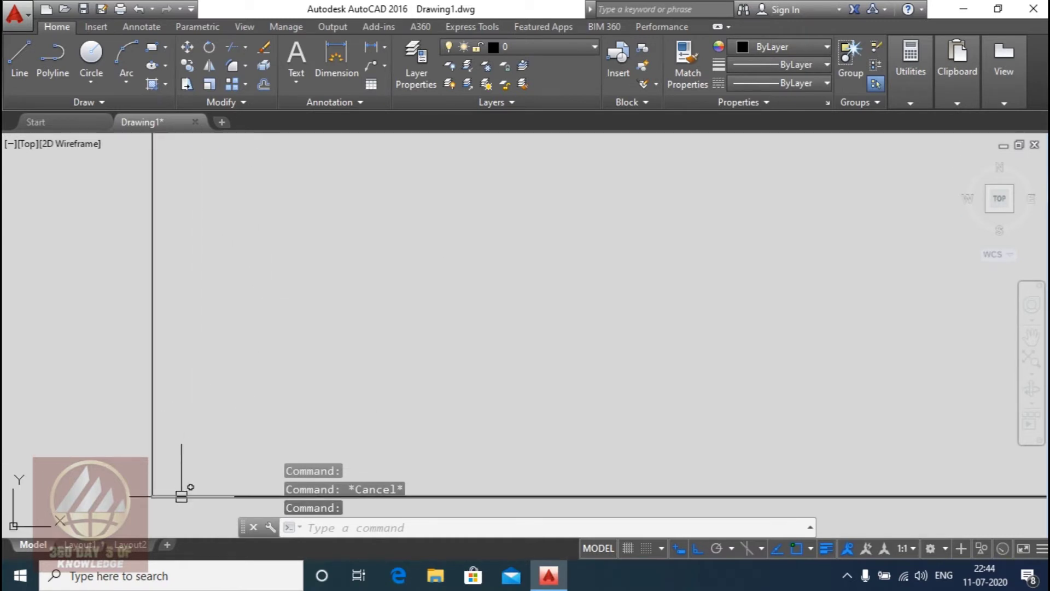
{"action": "scroll", "coordinate": [192, 475], "scroll_direction": "down", "scroll_amount": 3}
{"action": "scroll", "coordinate": [206, 272], "scroll_direction": "up", "scroll_amount": 2}
{"action": "scroll", "coordinate": [167, 234], "scroll_direction": "up", "scroll_amount": 3}
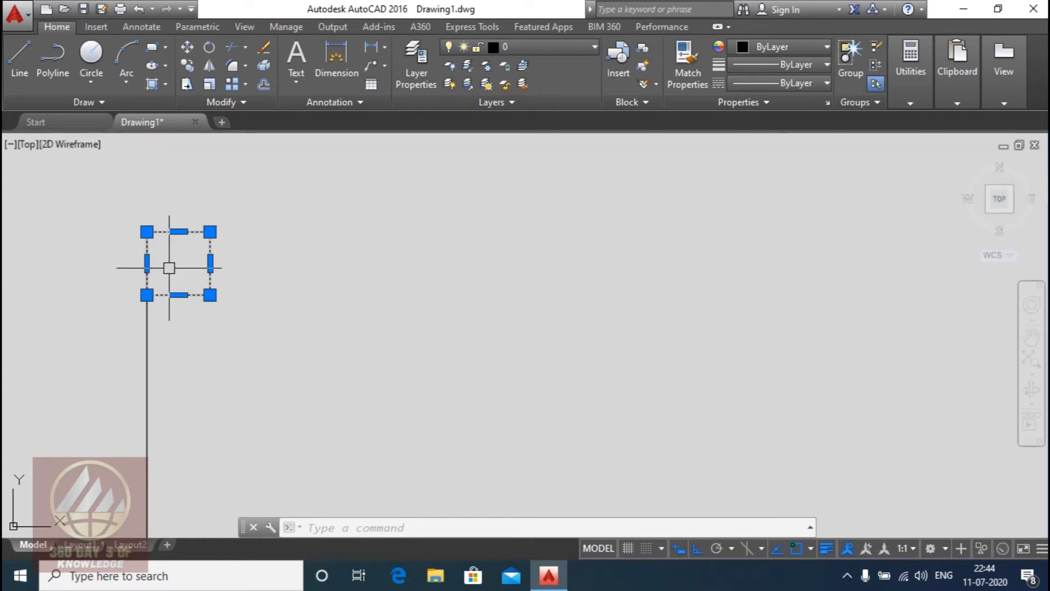
Step: Copy the small square to the rectangle's bottom-left corner
{"action": "type", "text": "co"}
{"action": "key", "text": "Return"}
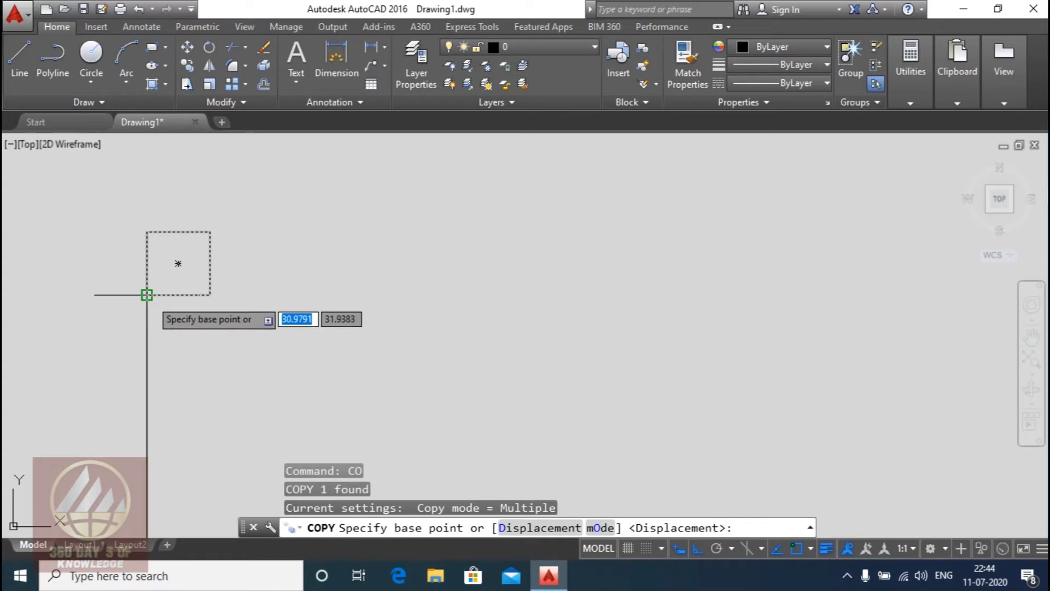
{"action": "left_click", "coordinate": [147, 295]}
{"action": "scroll", "coordinate": [271, 383], "scroll_direction": "down", "scroll_amount": 5}
{"action": "middle_click_drag", "start_coordinate": [268, 350], "coordinate": [244, 167]}
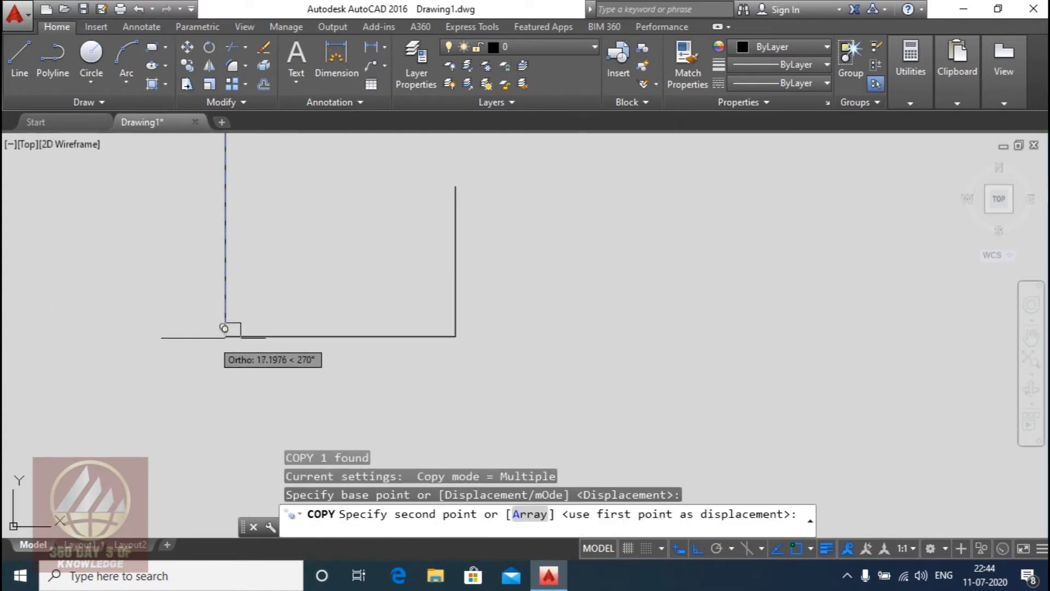
{"action": "left_click", "coordinate": [226, 336]}
{"action": "key", "text": "Escape"}
{"action": "middle_click_drag", "start_coordinate": [363, 412], "coordinate": [298, 438]}
{"action": "scroll", "coordinate": [308, 422], "scroll_direction": "up", "scroll_amount": 4}
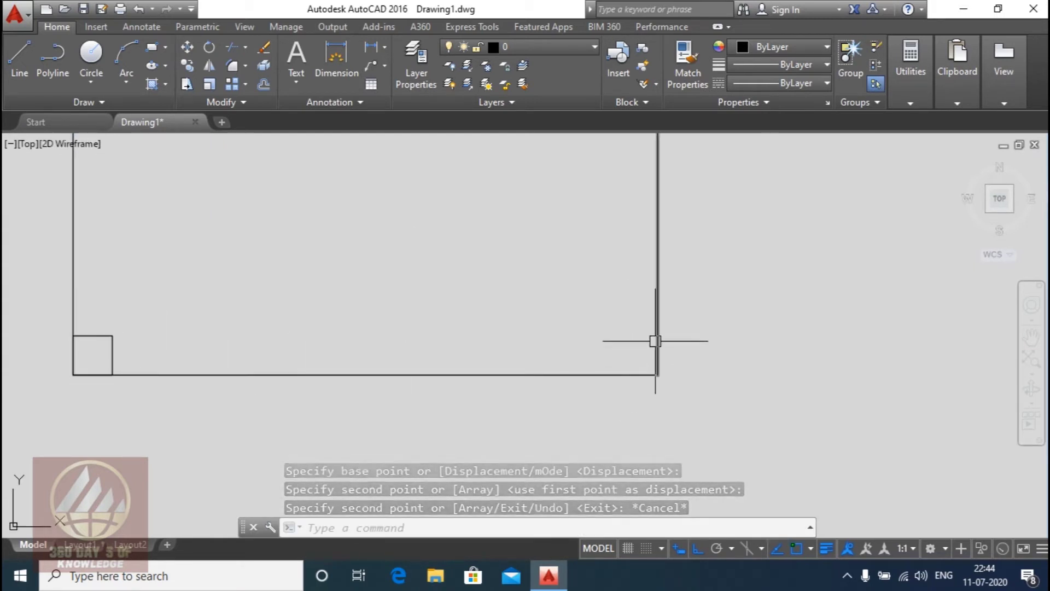
Step: Copy the bottom-left square to the rectangle's bottom-right corner
{"action": "left_click", "coordinate": [110, 353]}
{"action": "mouse_move", "coordinate": [111, 375]}
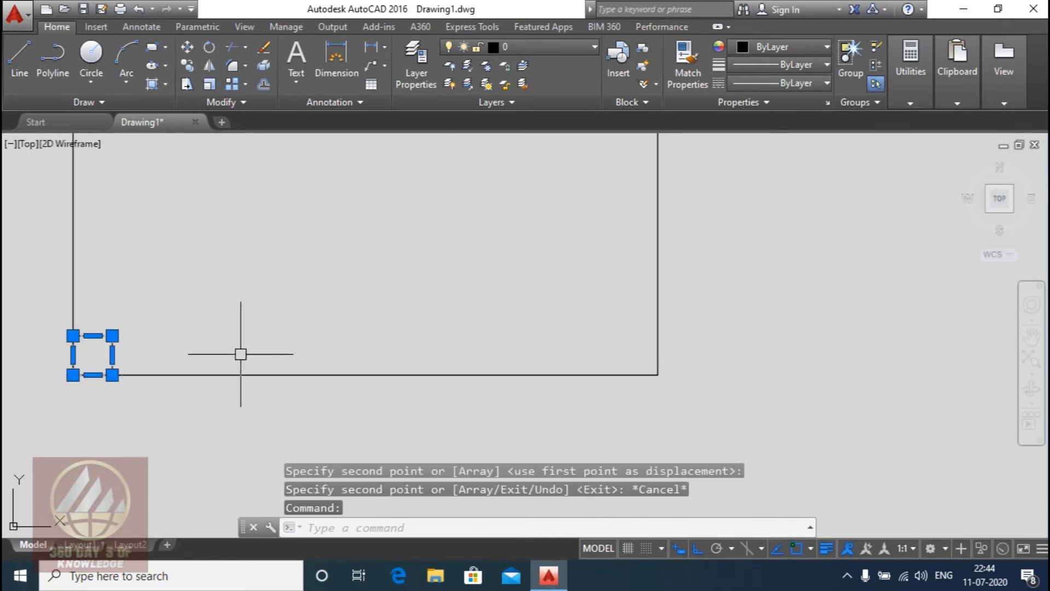
{"action": "key", "text": "Escape"}
{"action": "key", "text": "Escape"}
{"action": "left_click", "coordinate": [129, 350]}
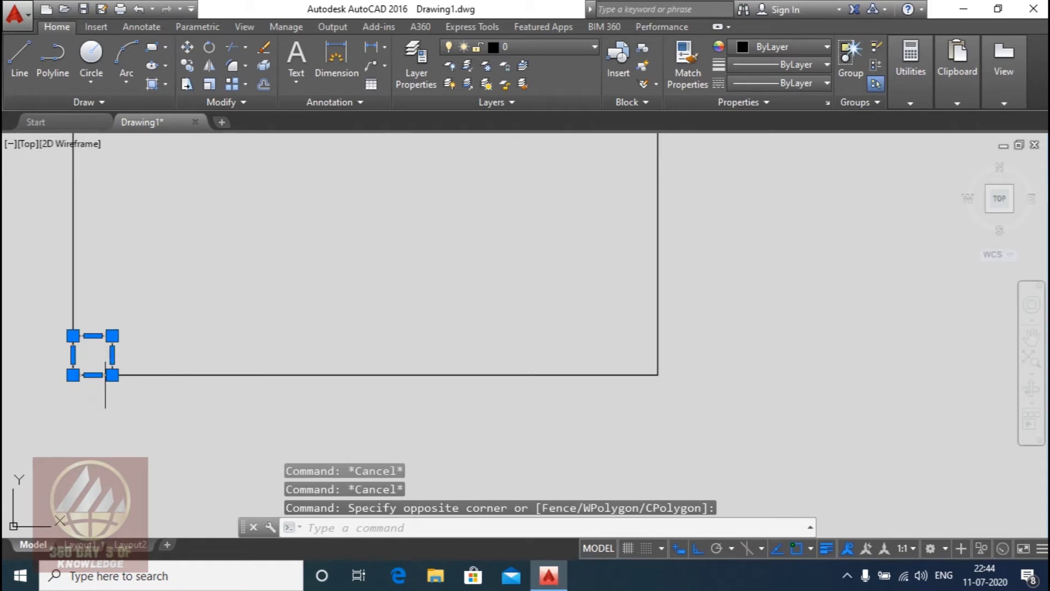
{"action": "type", "text": "co"}
{"action": "key", "text": "Return"}
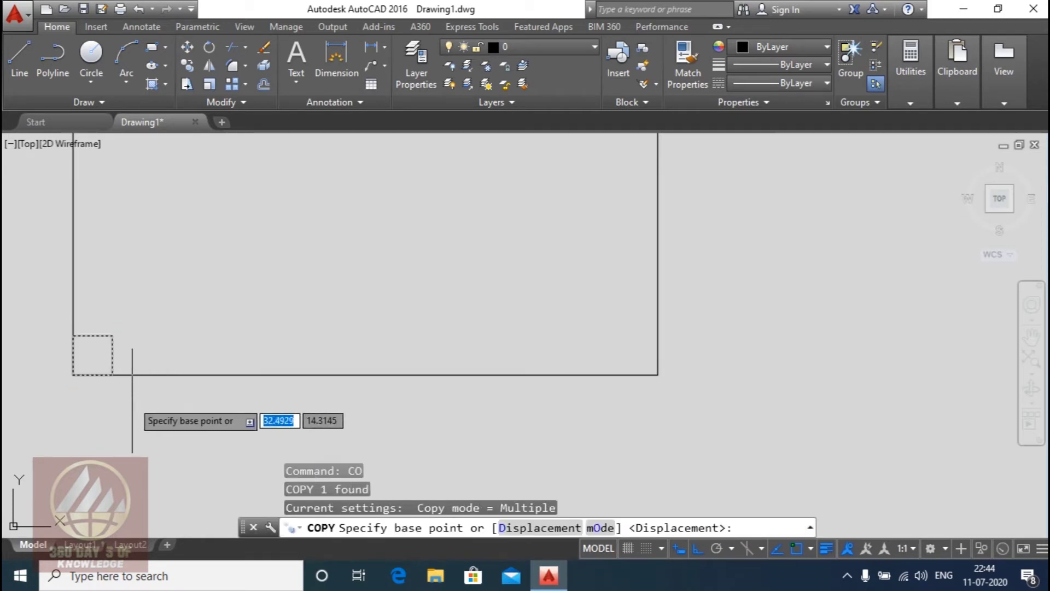
{"action": "scroll", "coordinate": [123, 398], "scroll_direction": "up", "scroll_amount": 2}
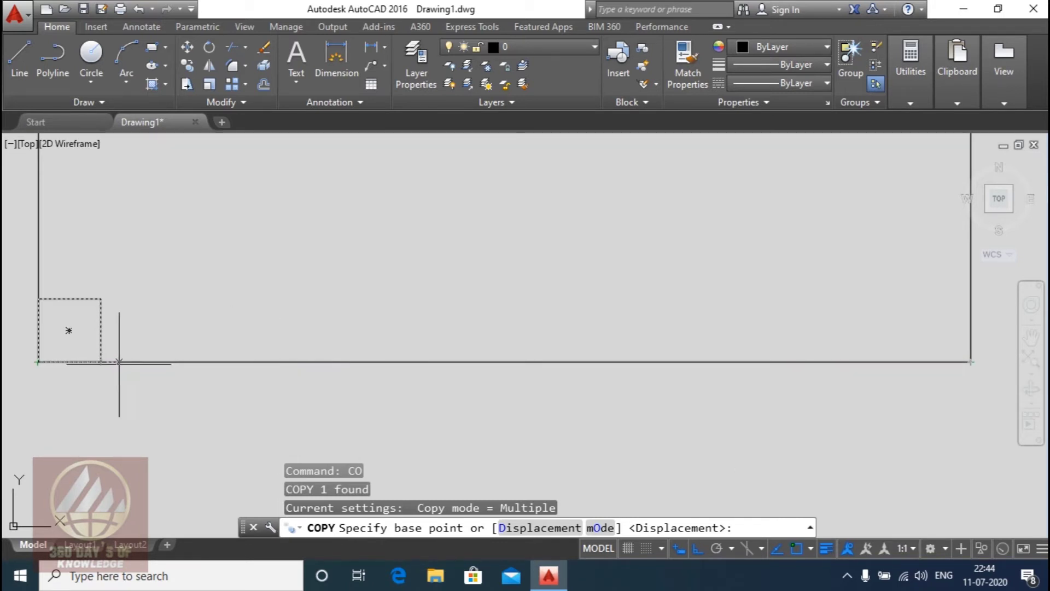
{"action": "left_click", "coordinate": [101, 362]}
{"action": "middle_click_drag", "start_coordinate": [673, 359], "coordinate": [303, 376]}
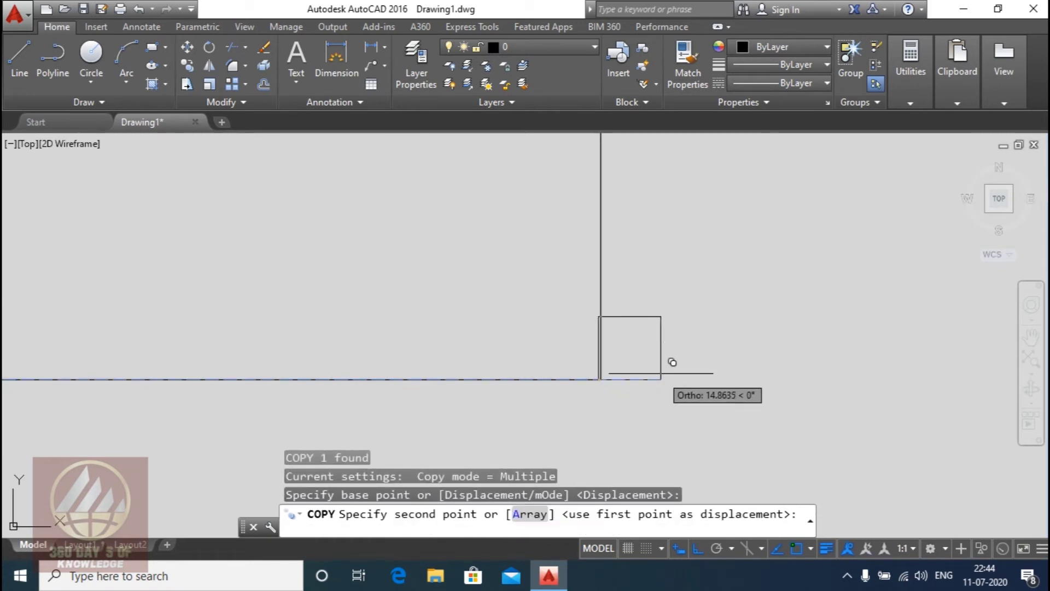
{"action": "left_click", "coordinate": [601, 379]}
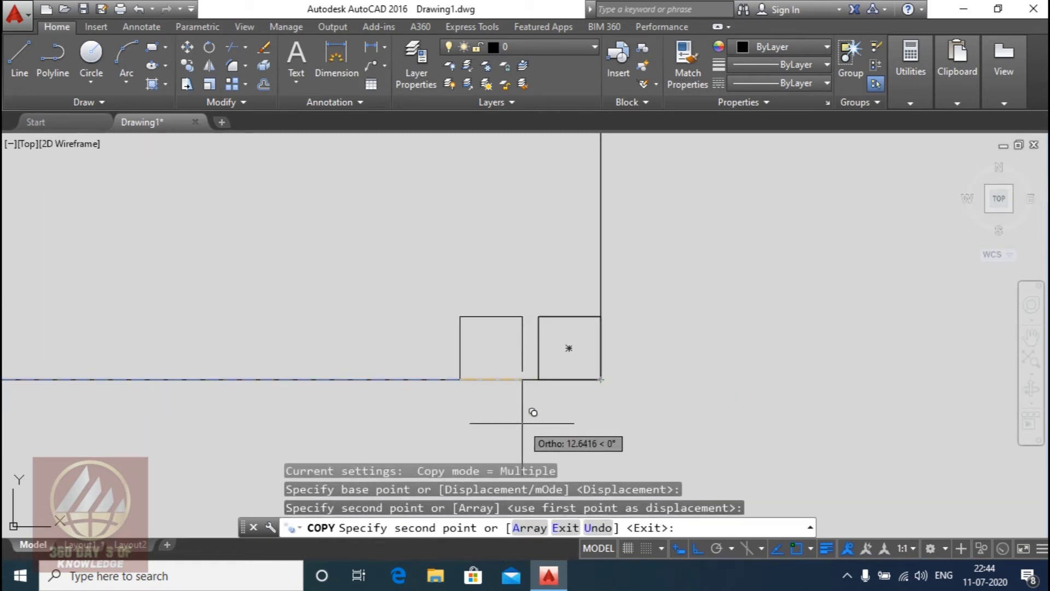
{"action": "key", "text": "Escape"}
Step: Select the new bottom-right square and start another copy of it
{"action": "scroll", "coordinate": [534, 417], "scroll_direction": "down", "scroll_amount": 4}
{"action": "left_click", "coordinate": [546, 363]}
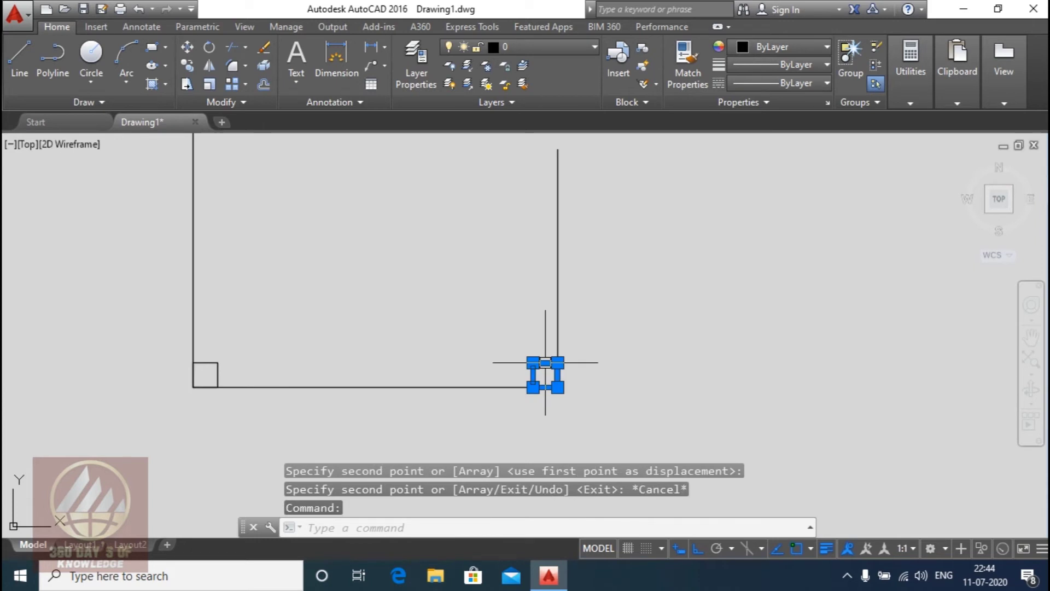
{"action": "type", "text": "co"}
{"action": "key", "text": "Return"}
{"action": "scroll", "coordinate": [534, 369], "scroll_direction": "up", "scroll_amount": 4}
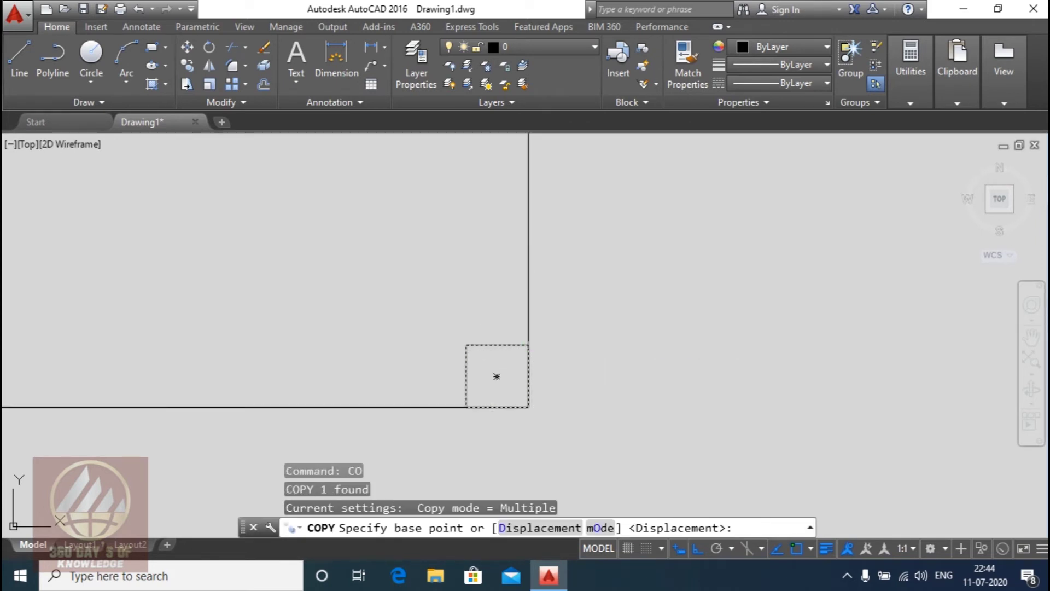
{"action": "left_click", "coordinate": [528, 345]}
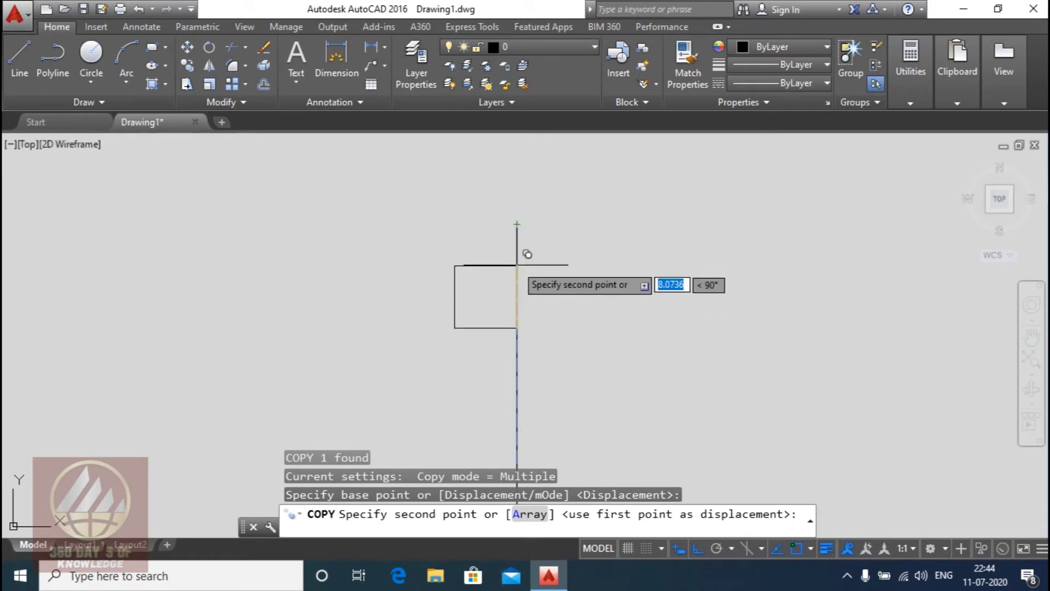
{"action": "left_click", "coordinate": [517, 224]}
{"action": "key", "text": "Escape"}
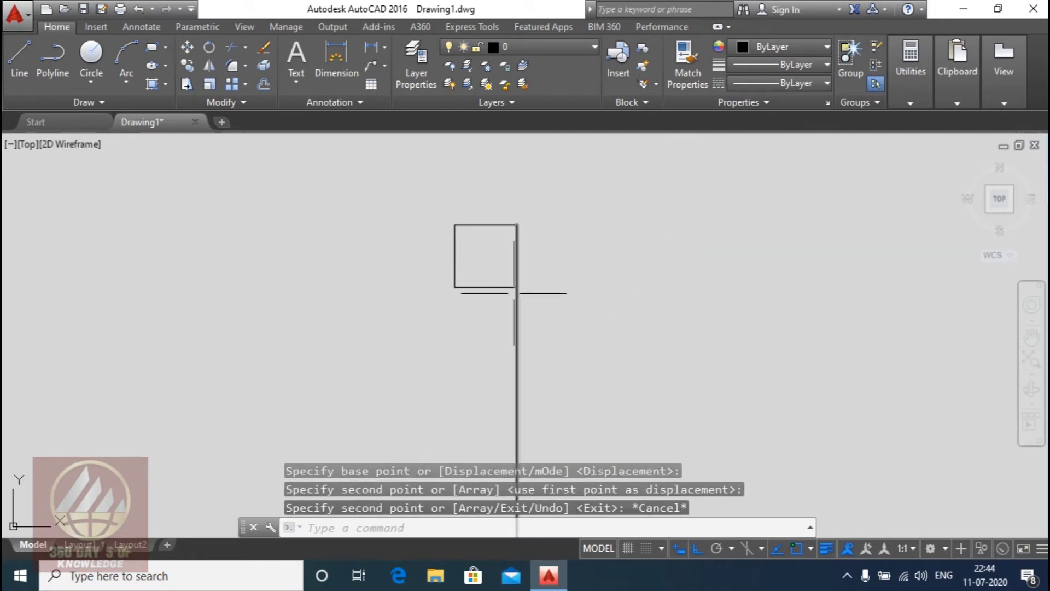
{"action": "key", "text": "ctrl+z"}
{"action": "scroll", "coordinate": [509, 310], "scroll_direction": "down", "scroll_amount": 3}
{"action": "scroll", "coordinate": [508, 312], "scroll_direction": "down", "scroll_amount": 3}
{"action": "scroll", "coordinate": [483, 383], "scroll_direction": "up", "scroll_amount": 5}
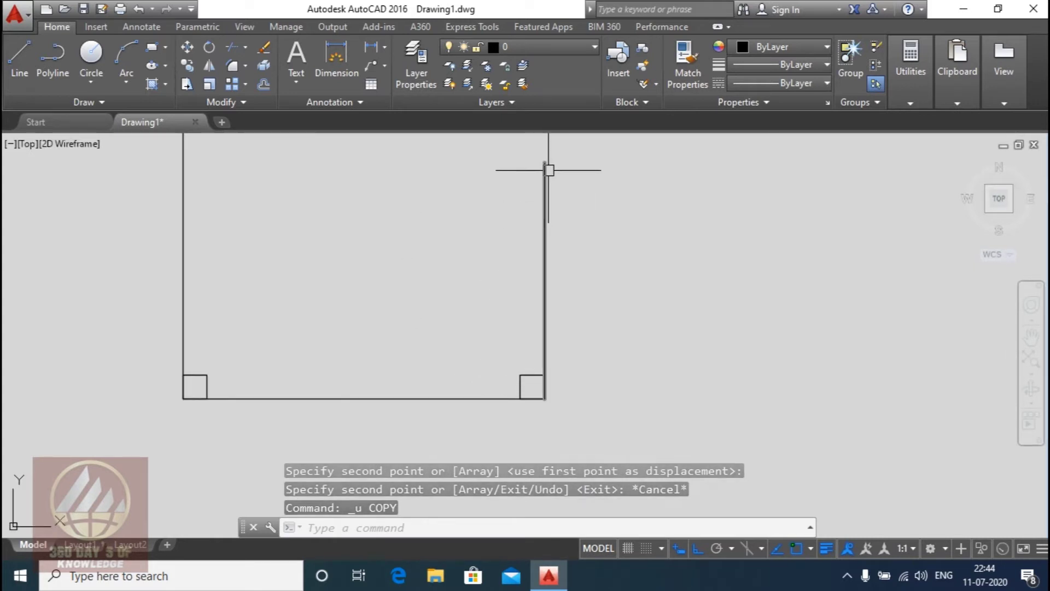
{"action": "left_click", "coordinate": [522, 383]}
{"action": "mouse_move", "coordinate": [544, 386]}
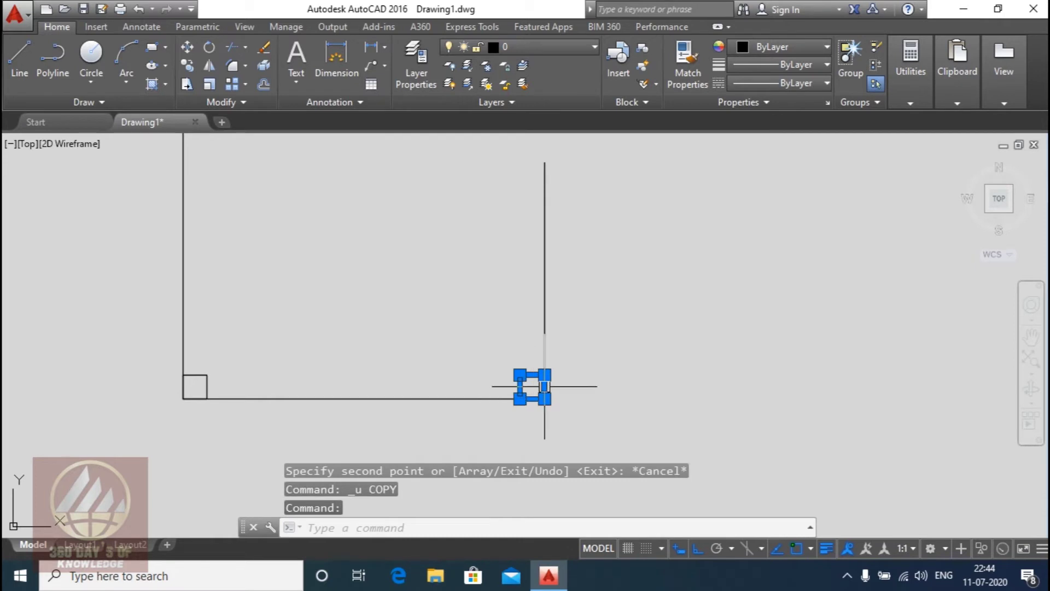
{"action": "scroll", "coordinate": [547, 383], "scroll_direction": "up", "scroll_amount": 2}
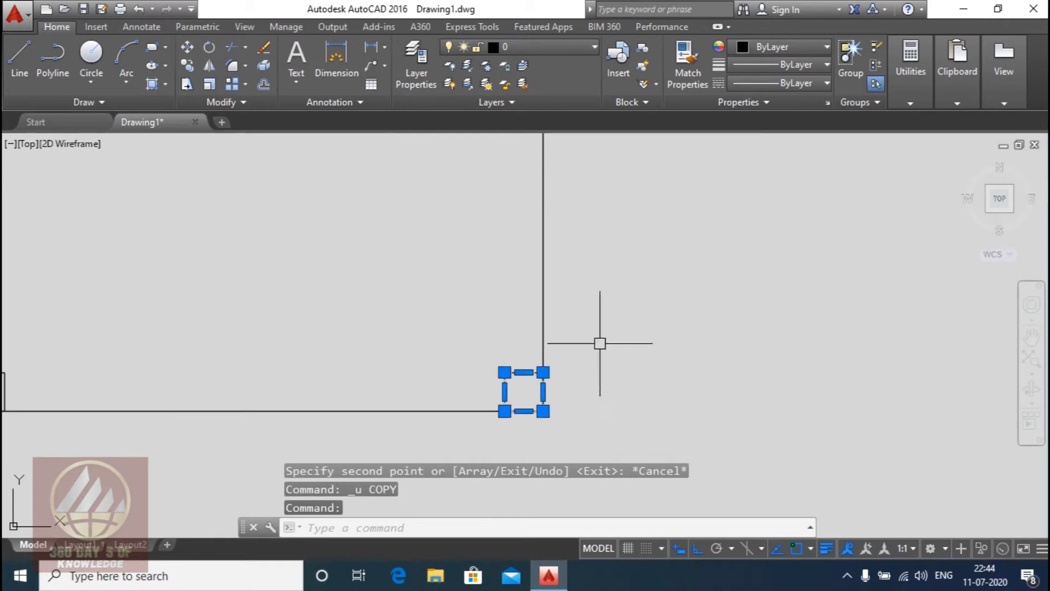
{"action": "type", "text": "co"}
Step: Copy the square from its corner to the top endpoint of the right vertical line
{"action": "key", "text": "Return"}
{"action": "scroll", "coordinate": [547, 378], "scroll_direction": "up", "scroll_amount": 3}
{"action": "middle_click_drag", "start_coordinate": [342, 394], "coordinate": [383, 435]}
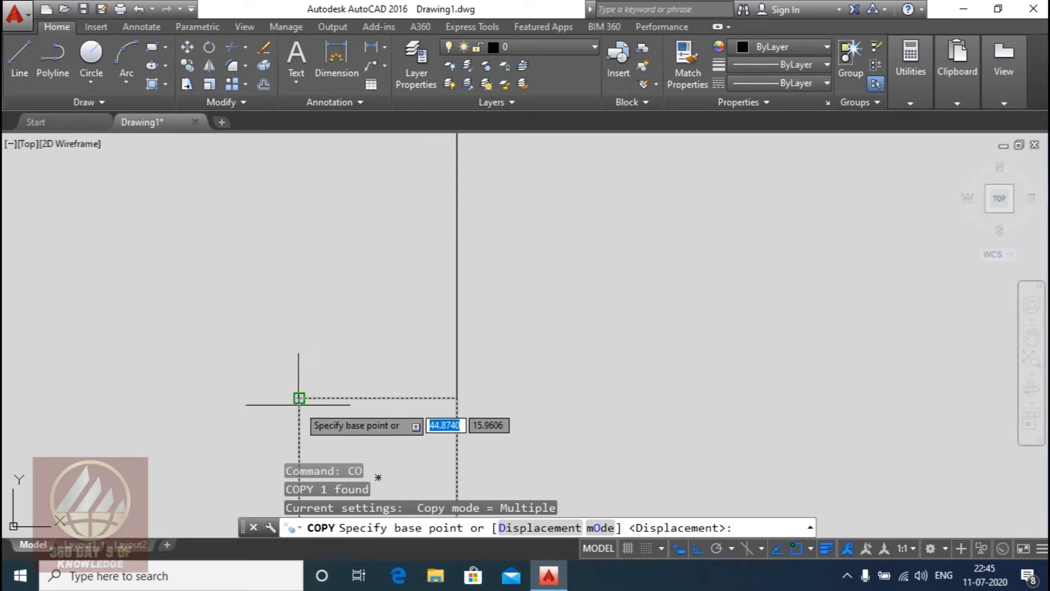
{"action": "left_click", "coordinate": [298, 398]}
{"action": "middle_click_drag", "start_coordinate": [480, 347], "coordinate": [420, 347]}
{"action": "scroll", "coordinate": [481, 258], "scroll_direction": "down", "scroll_amount": 2}
{"action": "middle_click_drag", "start_coordinate": [482, 259], "coordinate": [476, 366]}
{"action": "left_click", "coordinate": [477, 307]}
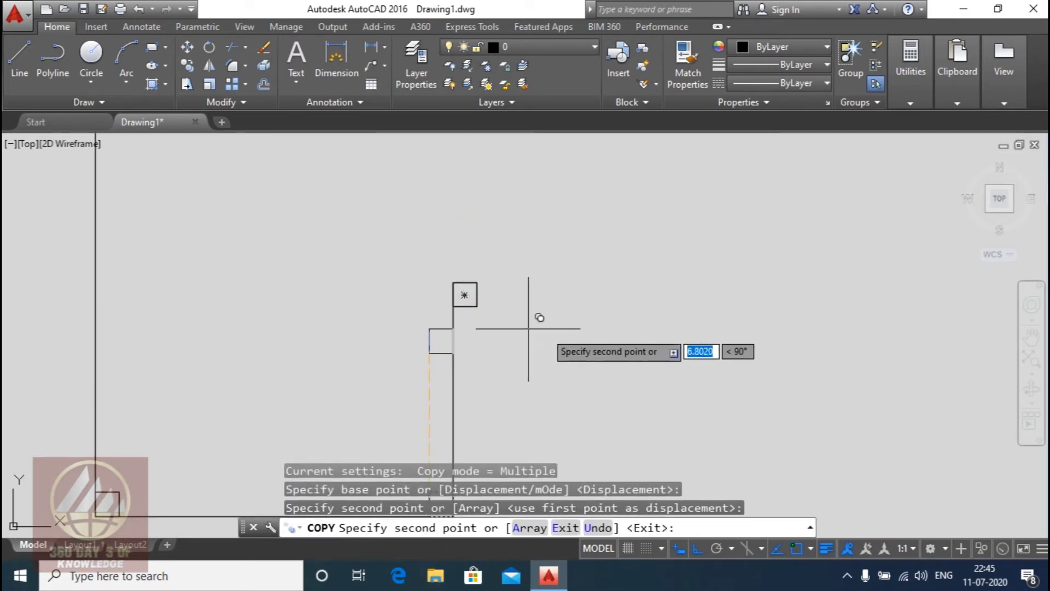
{"action": "key", "text": "Escape"}
{"action": "scroll", "coordinate": [584, 331], "scroll_direction": "down", "scroll_amount": 1}
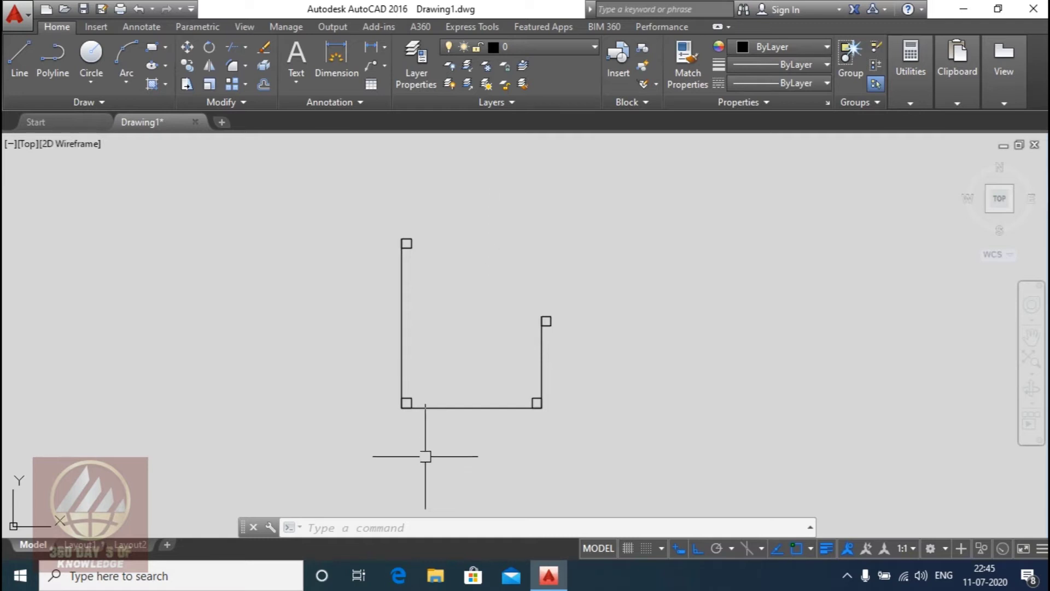
{"action": "scroll", "coordinate": [429, 416], "scroll_direction": "up", "scroll_amount": 6}
{"action": "scroll", "coordinate": [316, 436], "scroll_direction": "up", "scroll_amount": 2}
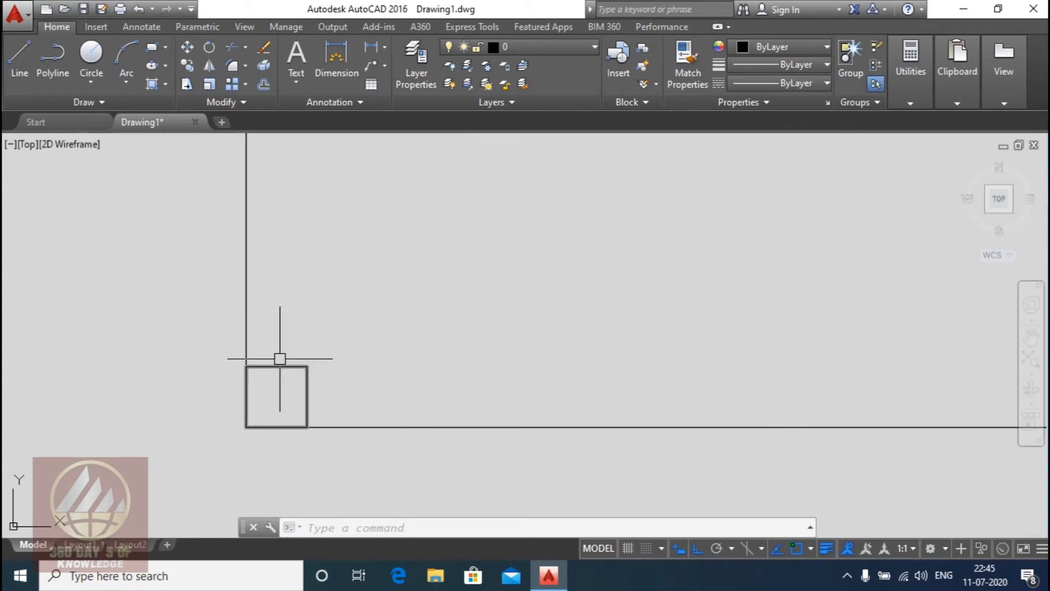
Step: Move the first corner square 1 unit up
{"action": "left_click", "coordinate": [307, 380]}
{"action": "left_click", "coordinate": [353, 393]}
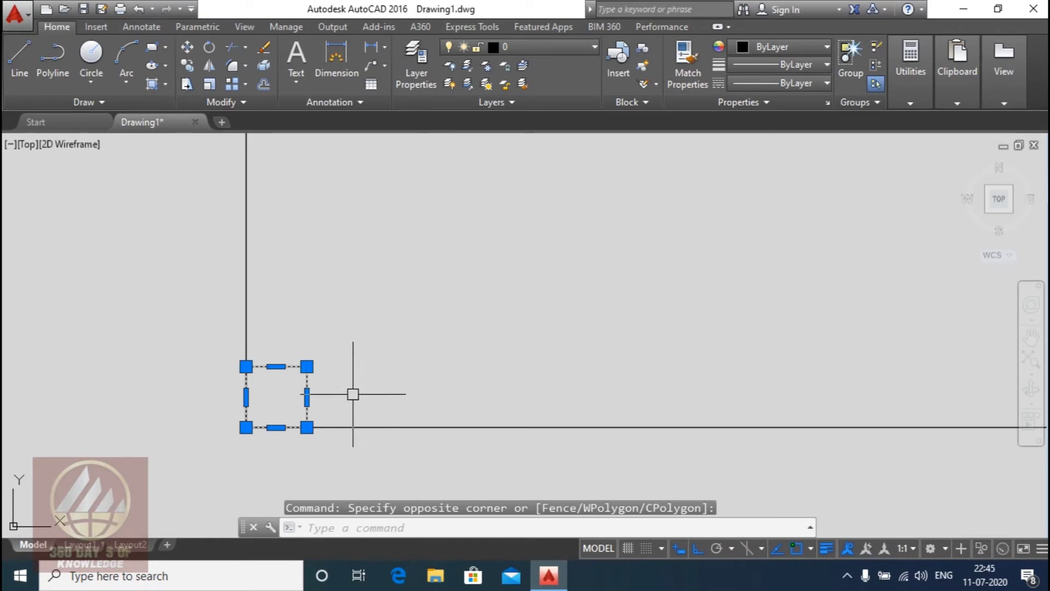
{"action": "type", "text": "M"}
{"action": "key", "text": "Return"}
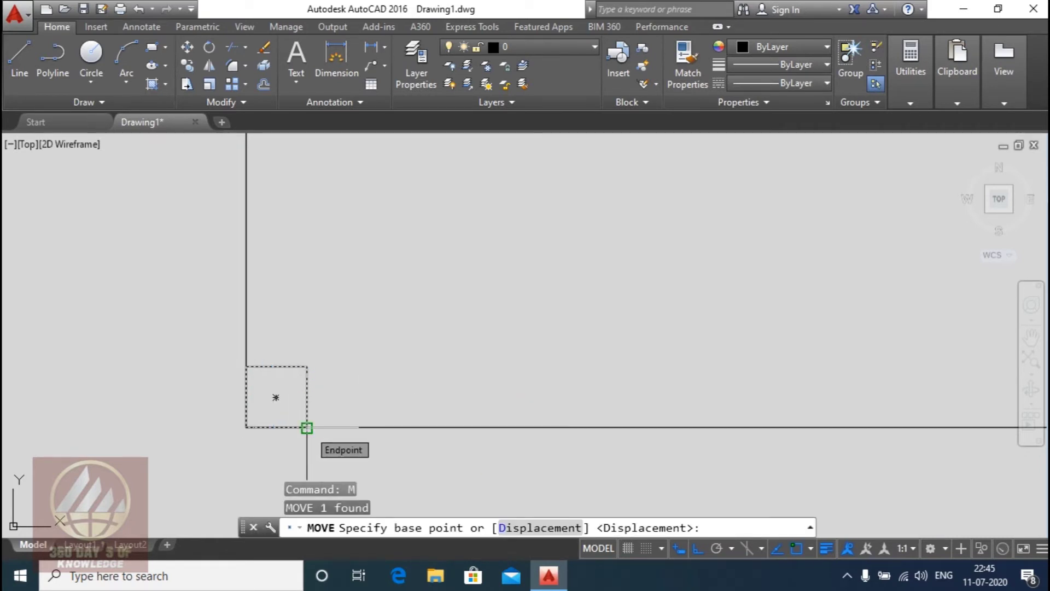
{"action": "left_click", "coordinate": [307, 427]}
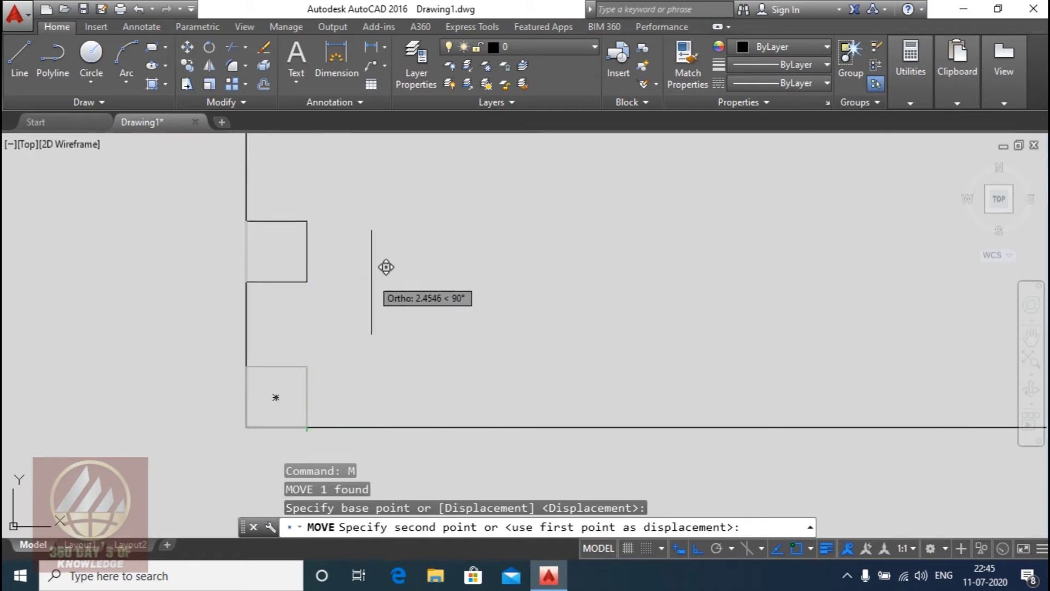
{"action": "type", "text": "1"}
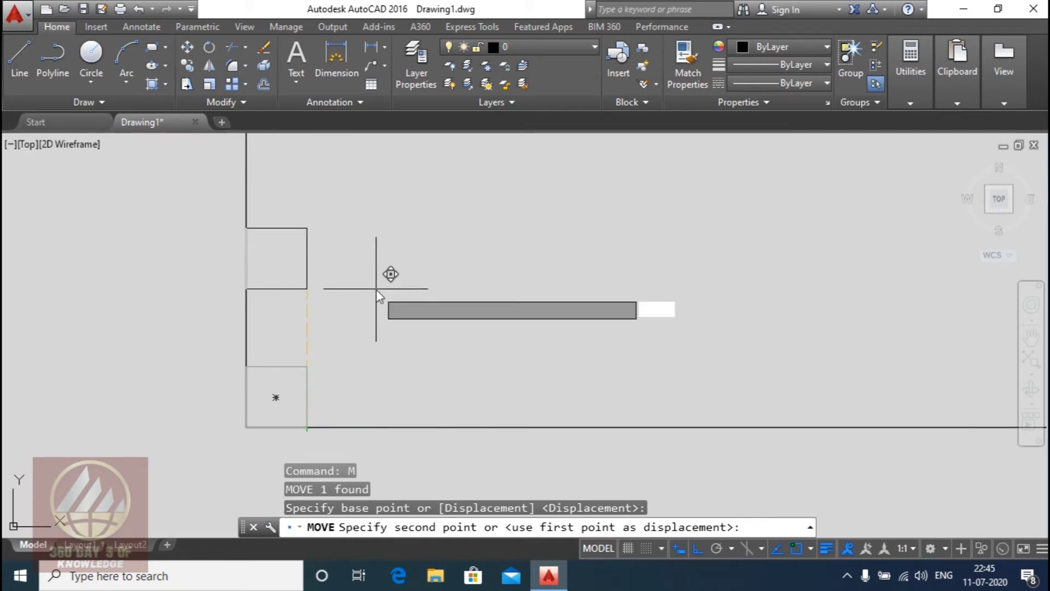
{"action": "key", "text": "Return"}
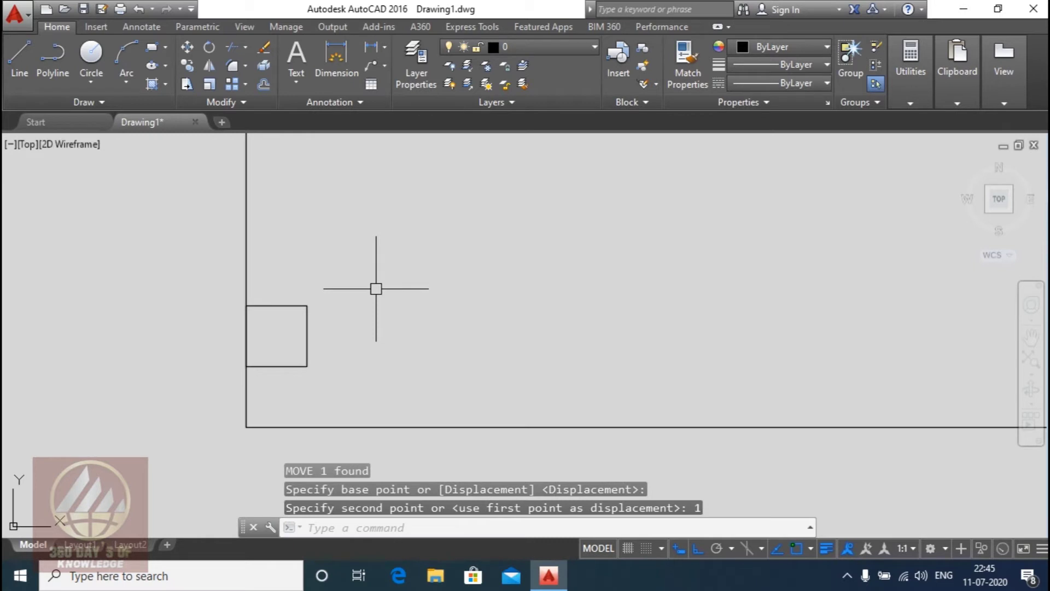
Step: Move the next corner square 1 unit to the right
{"action": "left_click", "coordinate": [352, 290]}
{"action": "left_click", "coordinate": [271, 359]}
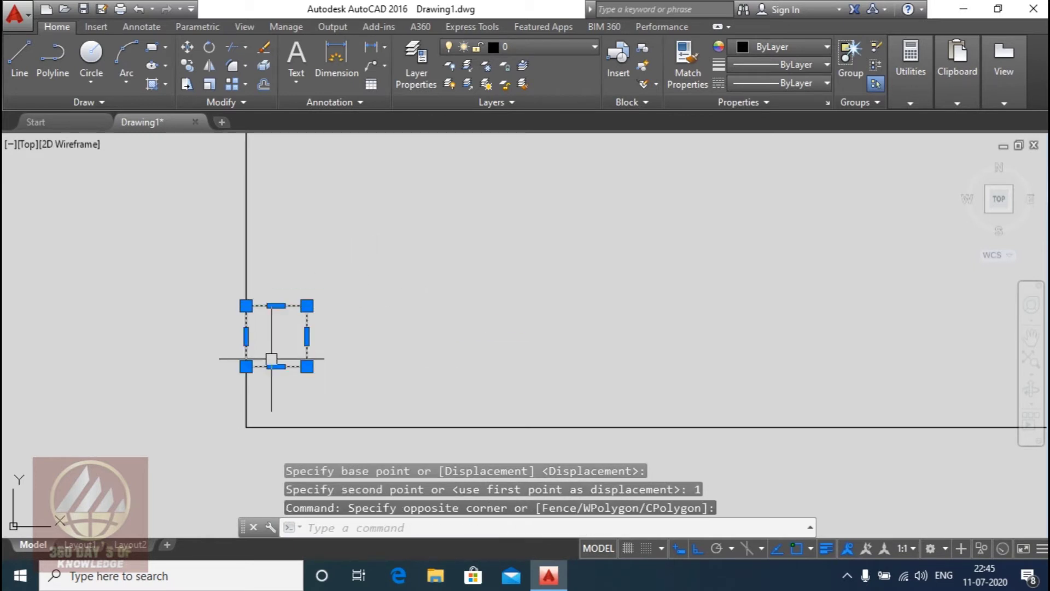
{"action": "type", "text": "m"}
{"action": "key", "text": "Return"}
{"action": "left_click", "coordinate": [246, 366]}
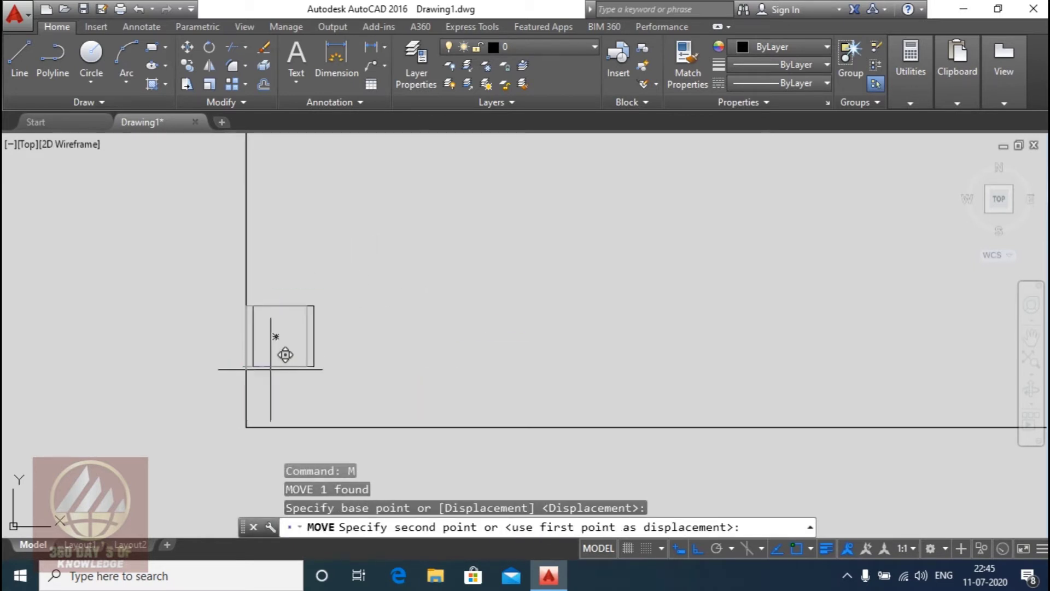
{"action": "type", "text": "1"}
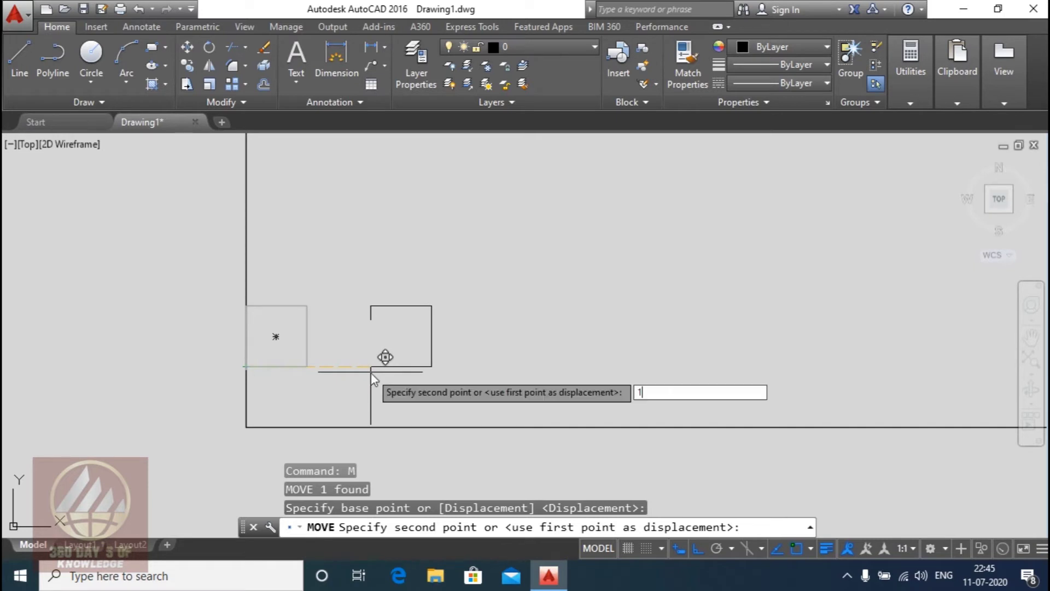
{"action": "key", "text": "Return"}
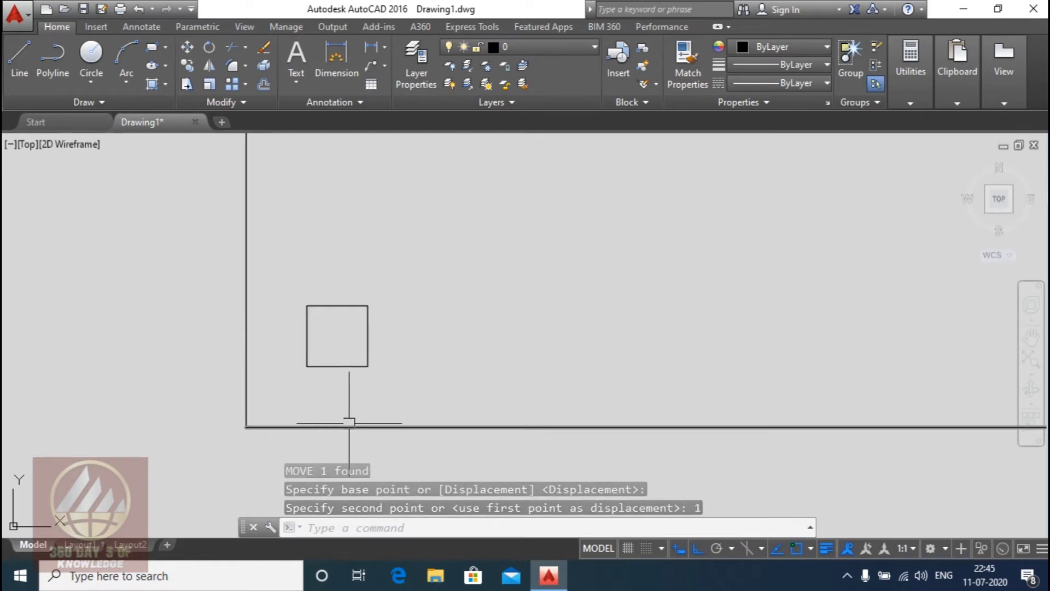
Step: Move the lower-right corner square 1 unit up
{"action": "scroll", "coordinate": [351, 344], "scroll_direction": "down", "scroll_amount": 2}
{"action": "scroll", "coordinate": [247, 359], "scroll_direction": "down", "scroll_amount": 2}
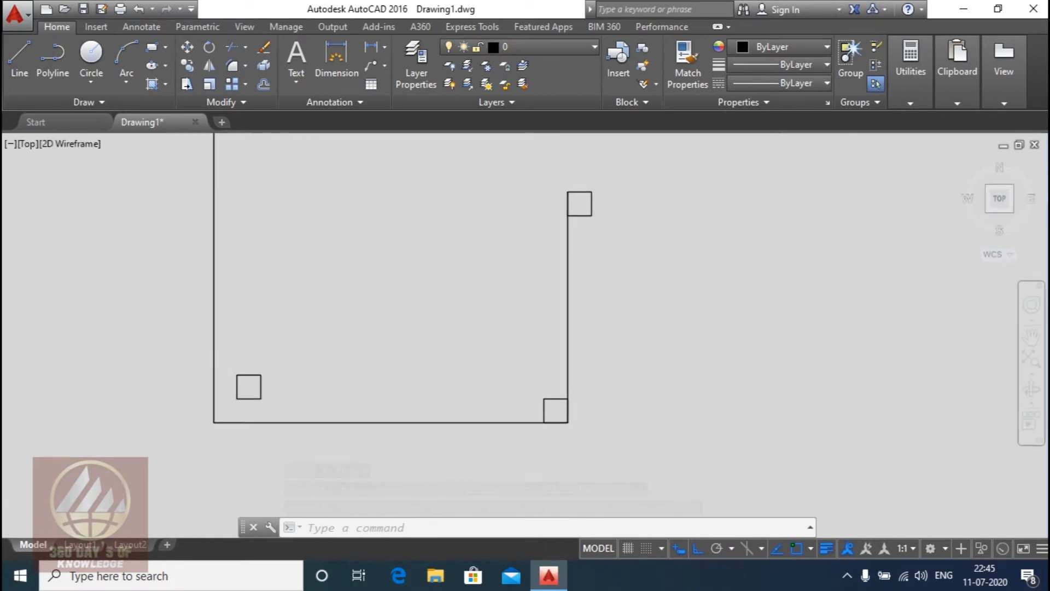
{"action": "scroll", "coordinate": [538, 399], "scroll_direction": "up", "scroll_amount": 2}
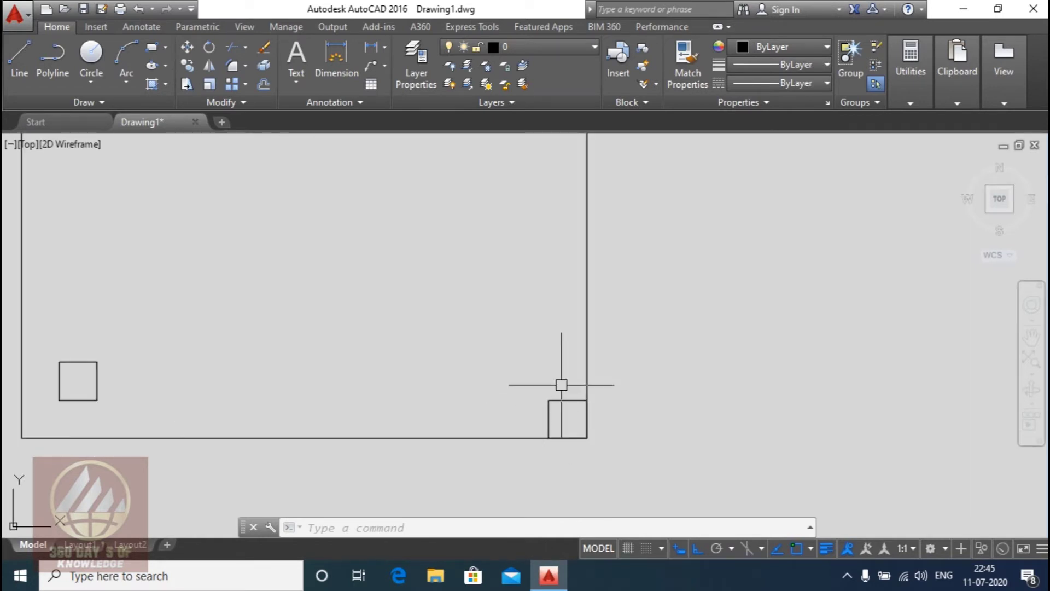
{"action": "left_click_drag", "start_coordinate": [561, 384], "coordinate": [539, 417]}
{"action": "key", "text": "Return"}
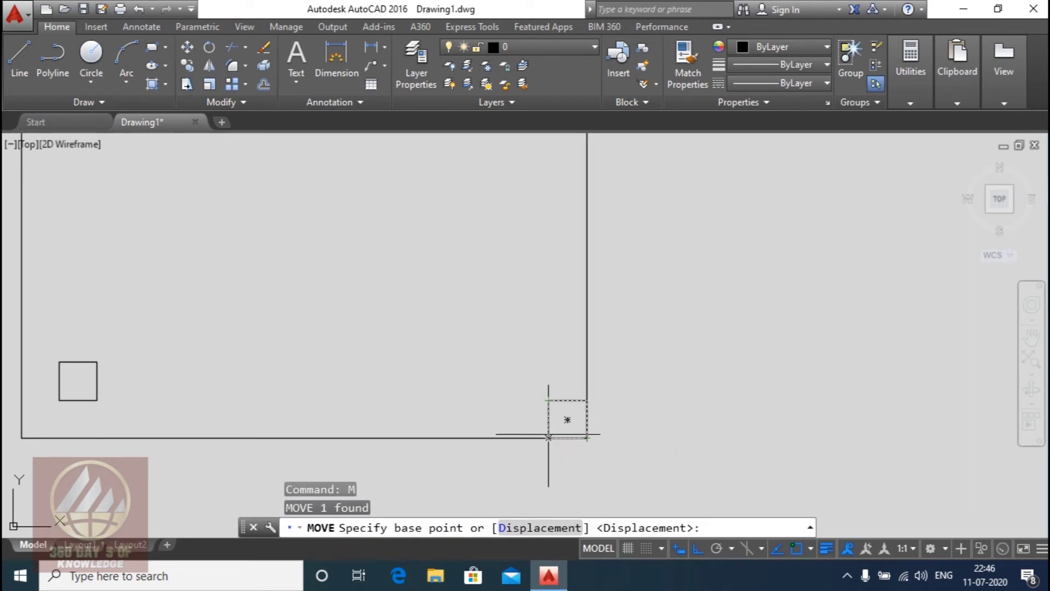
{"action": "left_click", "coordinate": [548, 400]}
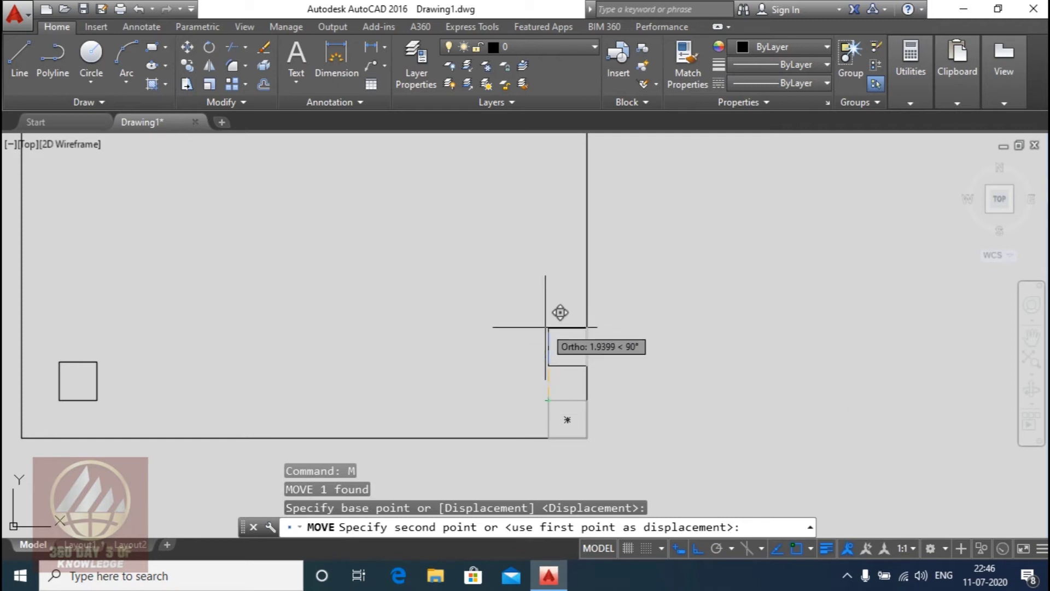
{"action": "type", "text": "1"}
{"action": "key", "text": "Return"}
Step: Move the lower-right square 1 unit left, then window-select the whole frame and squares
{"action": "left_click", "coordinate": [562, 377]}
{"action": "left_click", "coordinate": [525, 390]}
{"action": "type", "text": "M"}
{"action": "key", "text": "Return"}
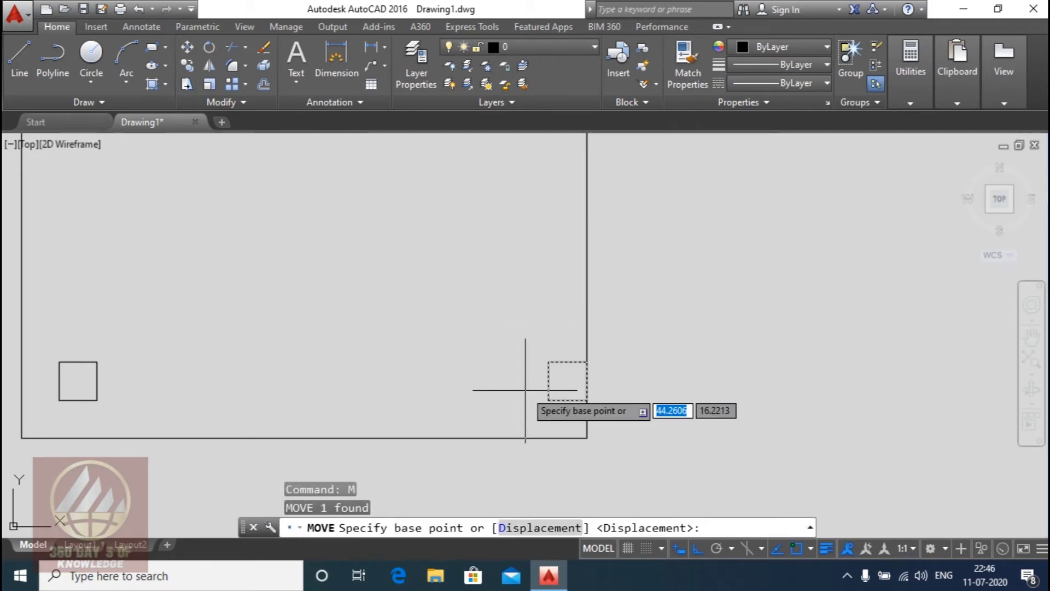
{"action": "left_click", "coordinate": [548, 400]}
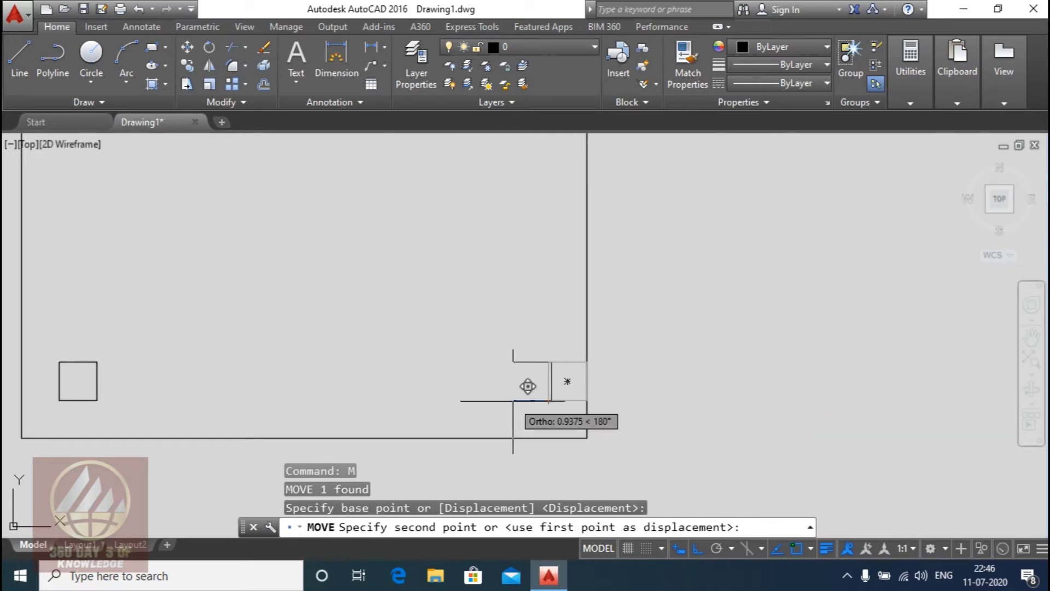
{"action": "type", "text": "1"}
{"action": "key", "text": "Return"}
{"action": "scroll", "coordinate": [514, 401], "scroll_direction": "down", "scroll_amount": 1}
{"action": "scroll", "coordinate": [277, 300], "scroll_direction": "down", "scroll_amount": 2}
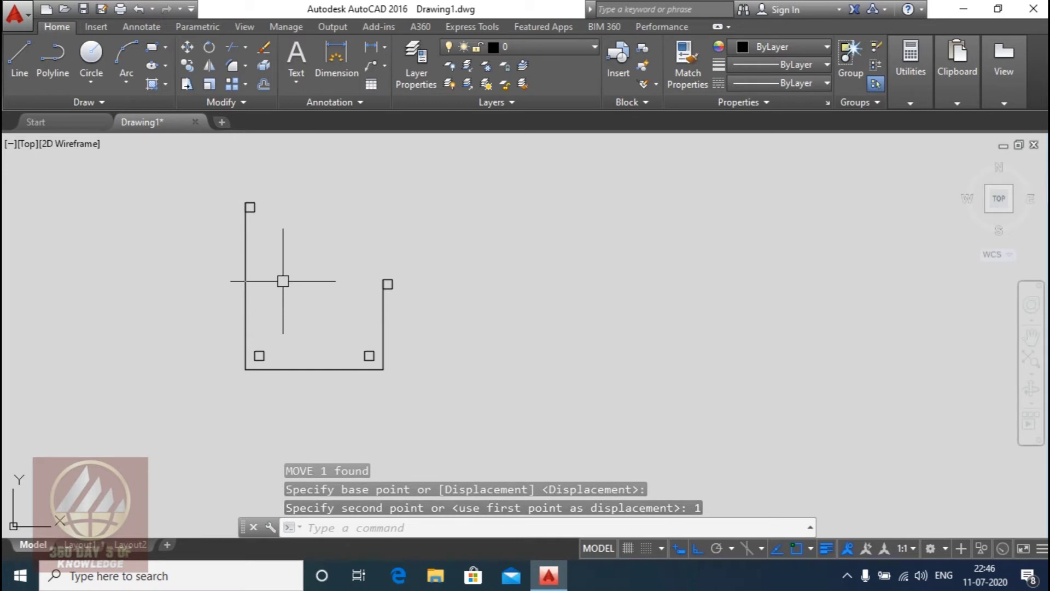
{"action": "left_click", "coordinate": [197, 181]}
{"action": "left_click", "coordinate": [448, 407]}
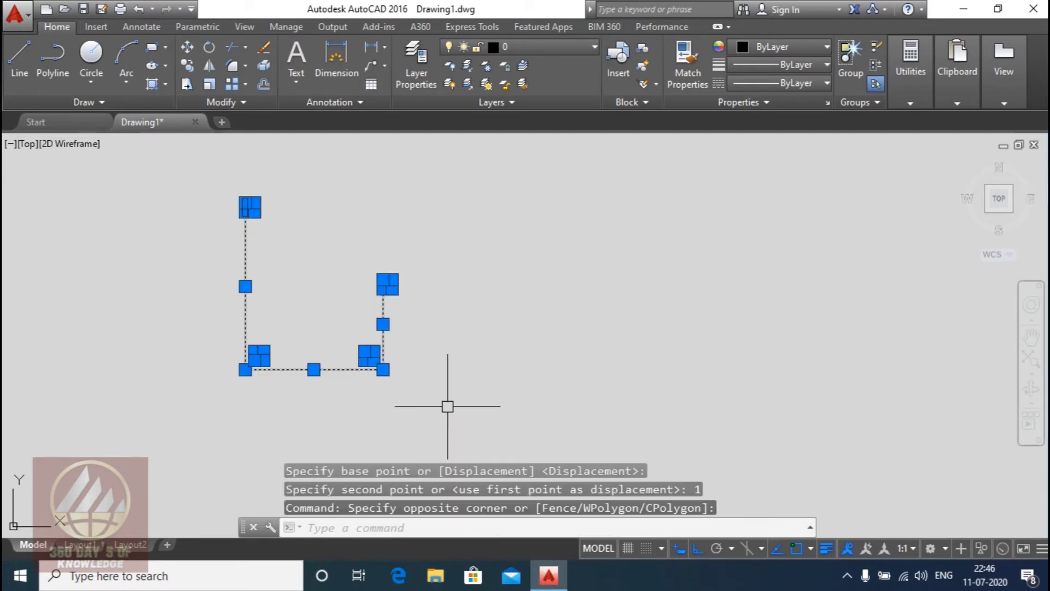
Step: Delete the U-shaped frame and squares, then draw one circle of radius 2
{"action": "key", "text": "Delete"}
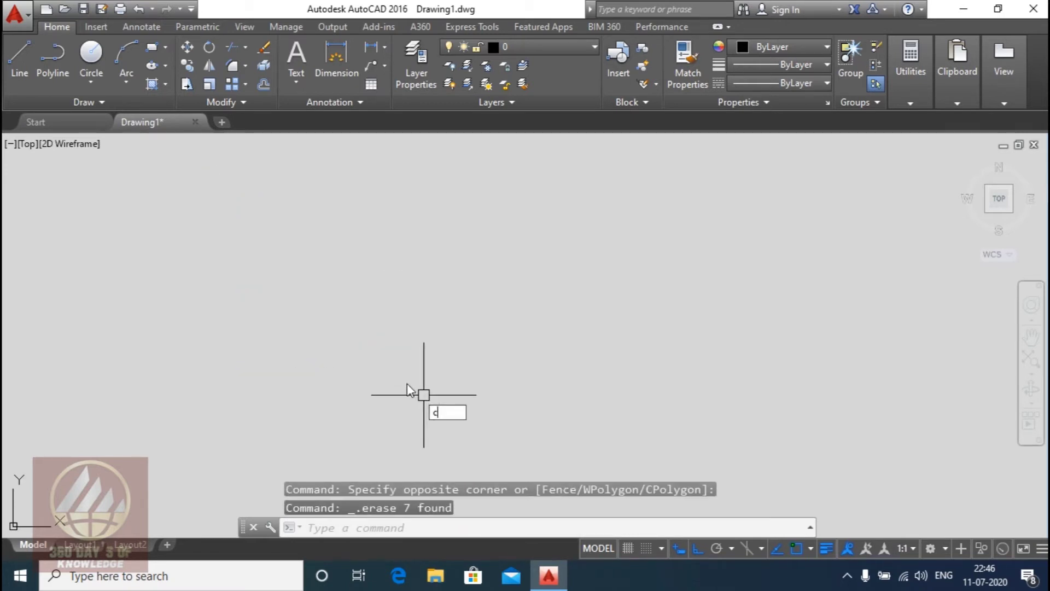
{"action": "key", "text": "Return"}
{"action": "left_click", "coordinate": [307, 363]}
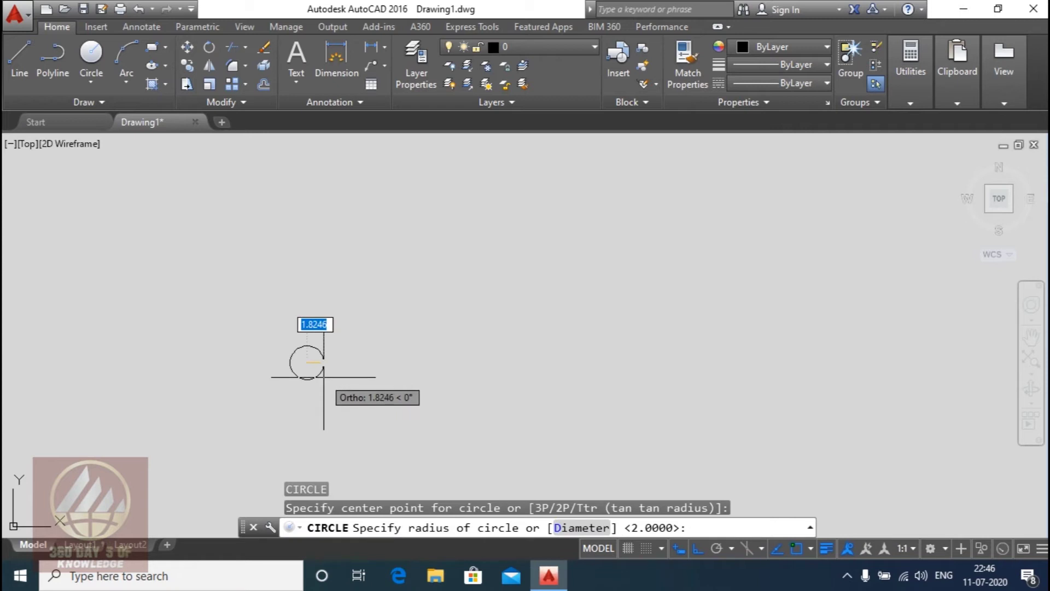
{"action": "type", "text": "2"}
{"action": "key", "text": "Return"}
{"action": "scroll", "coordinate": [258, 363], "scroll_direction": "up", "scroll_amount": 2}
{"action": "scroll", "coordinate": [257, 364], "scroll_direction": "up", "scroll_amount": 2}
{"action": "scroll", "coordinate": [273, 383], "scroll_direction": "up", "scroll_amount": 2}
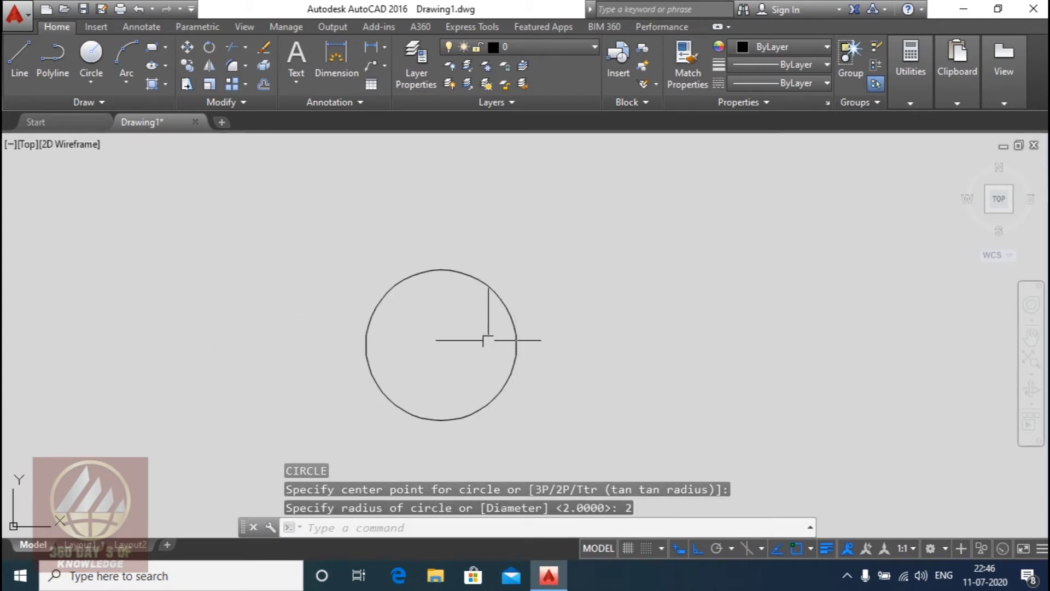
{"action": "middle_click_drag", "start_coordinate": [511, 349], "coordinate": [462, 362]}
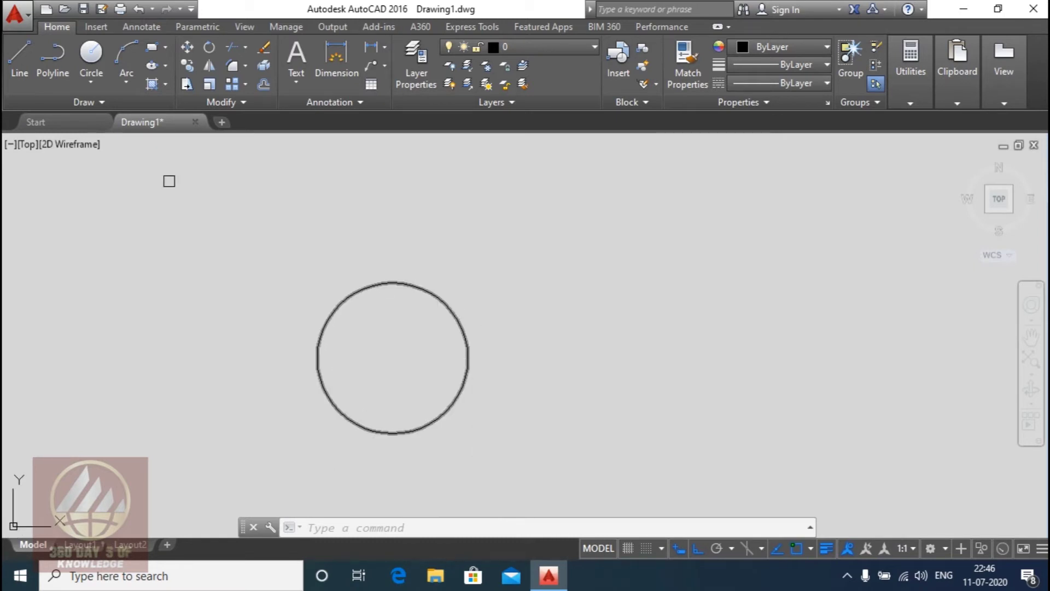
{"action": "left_click", "coordinate": [93, 89]}
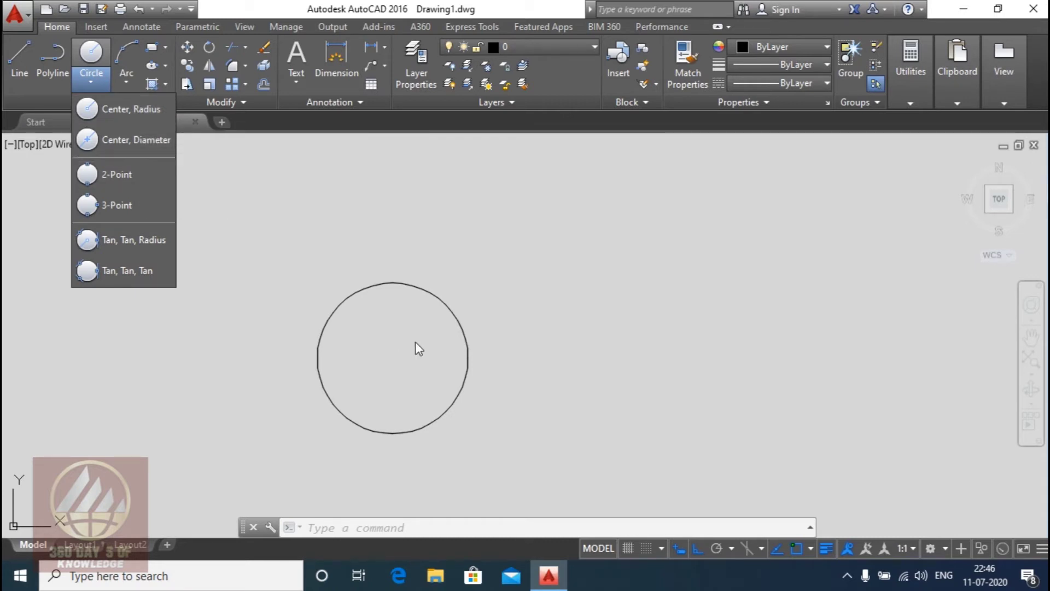
{"action": "middle_click_drag", "start_coordinate": [417, 362], "coordinate": [387, 375]}
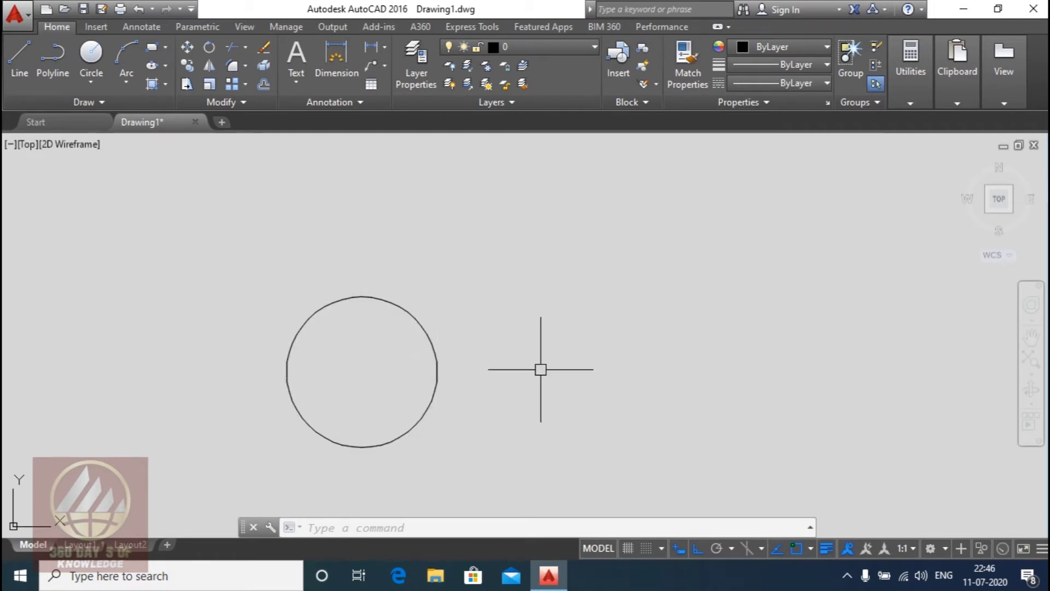
{"action": "left_click", "coordinate": [464, 307]}
Step: Copy the radius-2 circle from its centre to a free point on its right
{"action": "left_click", "coordinate": [411, 363]}
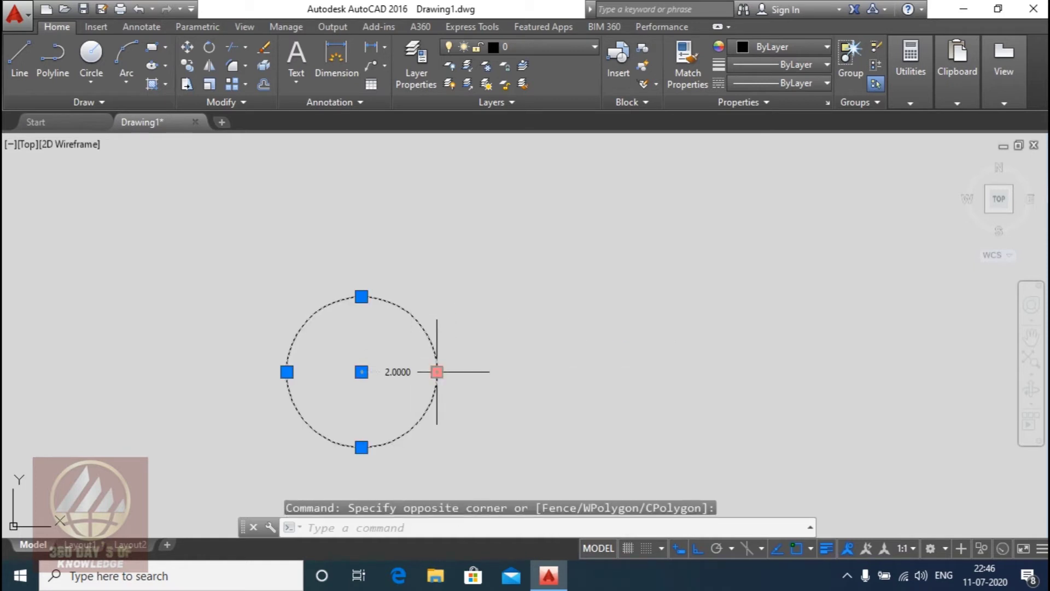
{"action": "type", "text": "co"}
{"action": "key", "text": "Return"}
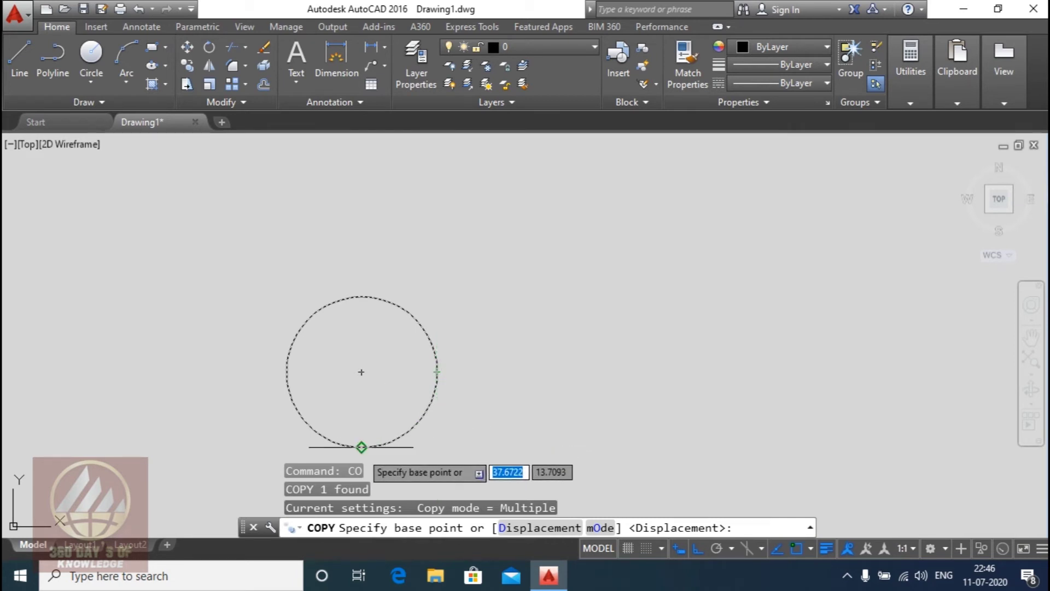
{"action": "left_click", "coordinate": [361, 372]}
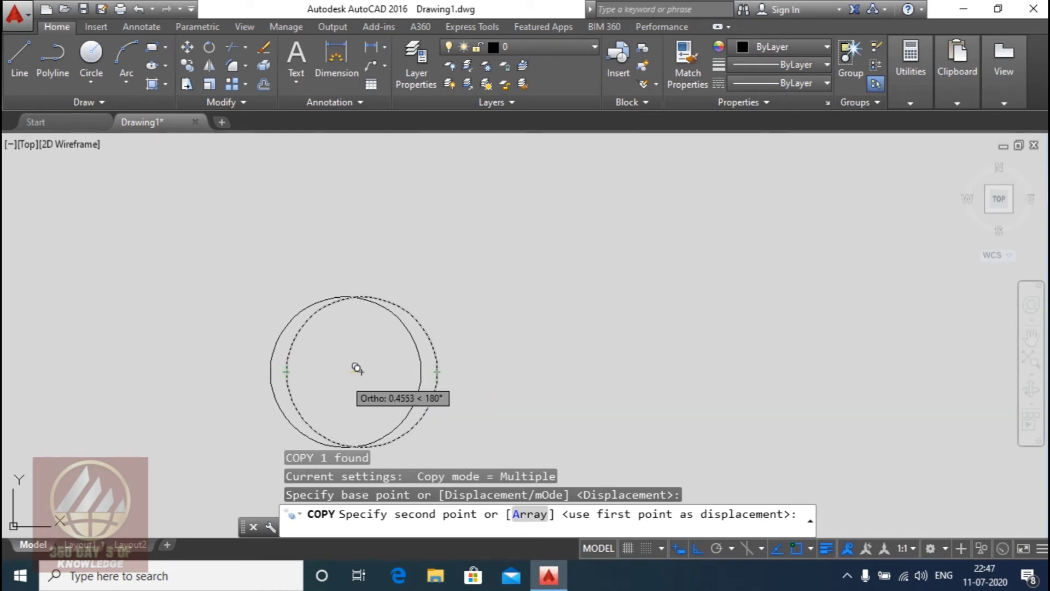
{"action": "left_click", "coordinate": [606, 375]}
{"action": "key", "text": "Escape"}
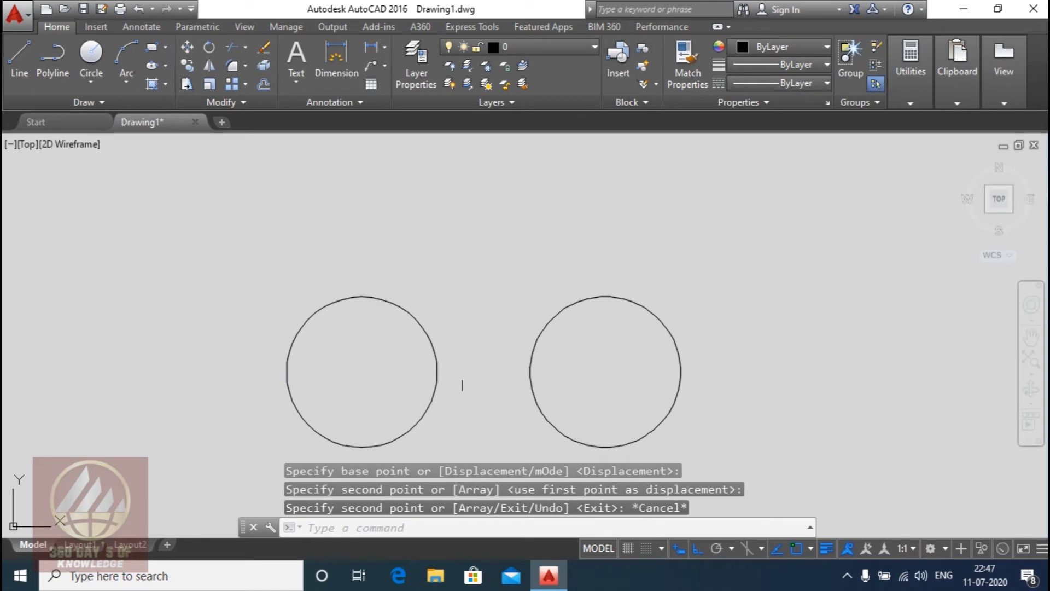
{"action": "left_click", "coordinate": [437, 372]}
{"action": "key", "text": "Escape"}
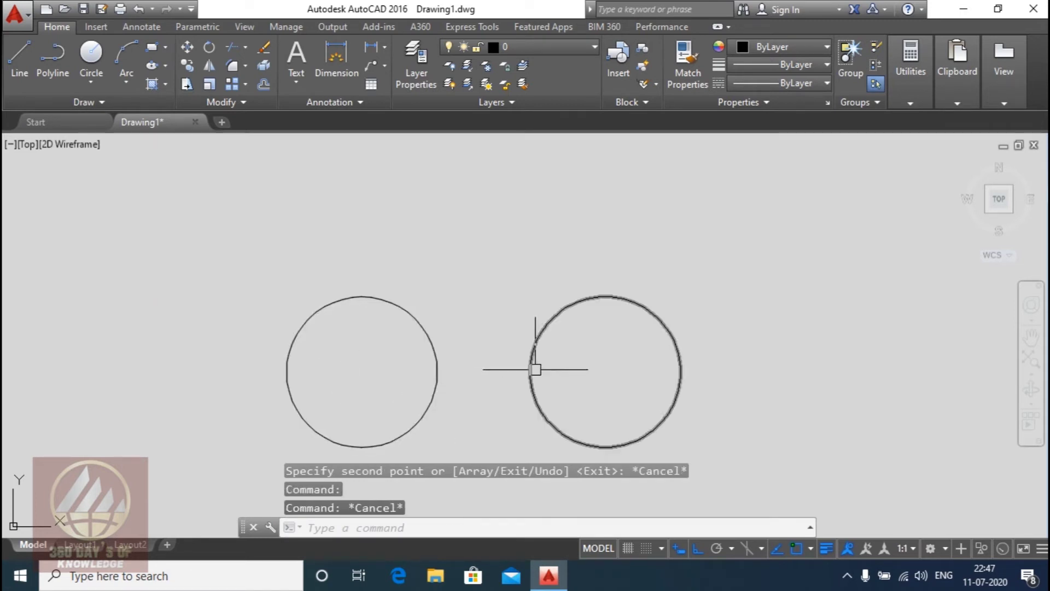
{"action": "left_click_drag", "start_coordinate": [675, 298], "coordinate": [608, 346]}
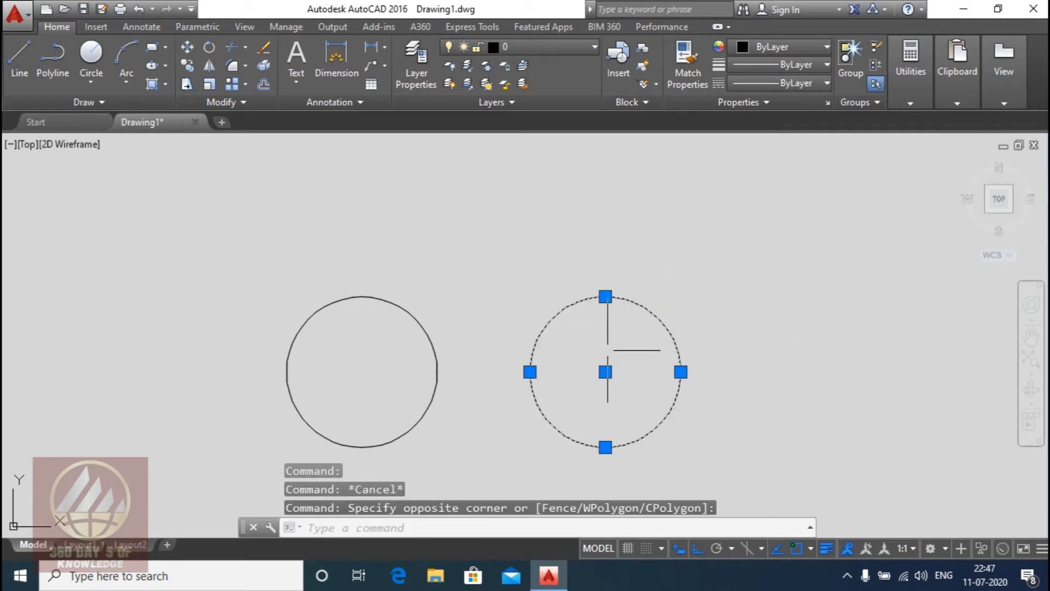
Step: Delete the loose copy and recopy the circle exactly 4 units right so they touch
{"action": "key", "text": "Delete"}
{"action": "left_click_drag", "start_coordinate": [410, 293], "coordinate": [382, 345]}
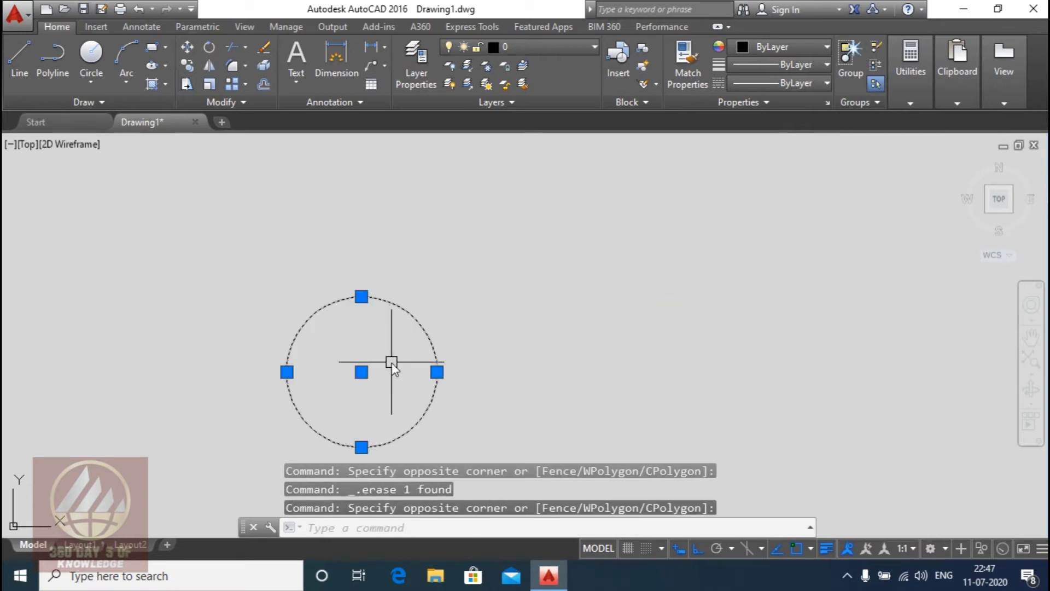
{"action": "type", "text": "co"}
{"action": "key", "text": "Return"}
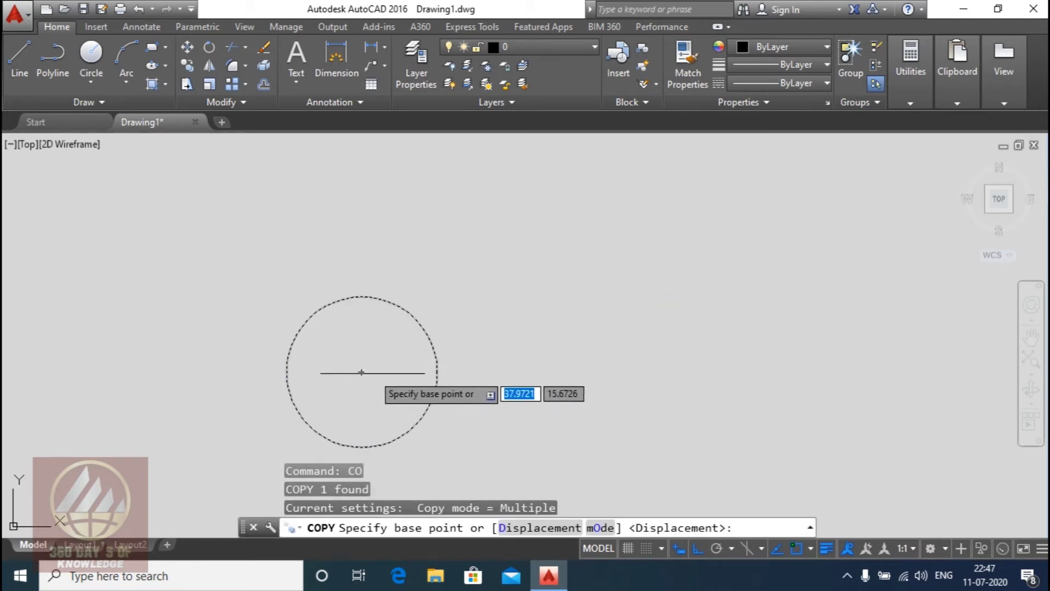
{"action": "left_click", "coordinate": [361, 372]}
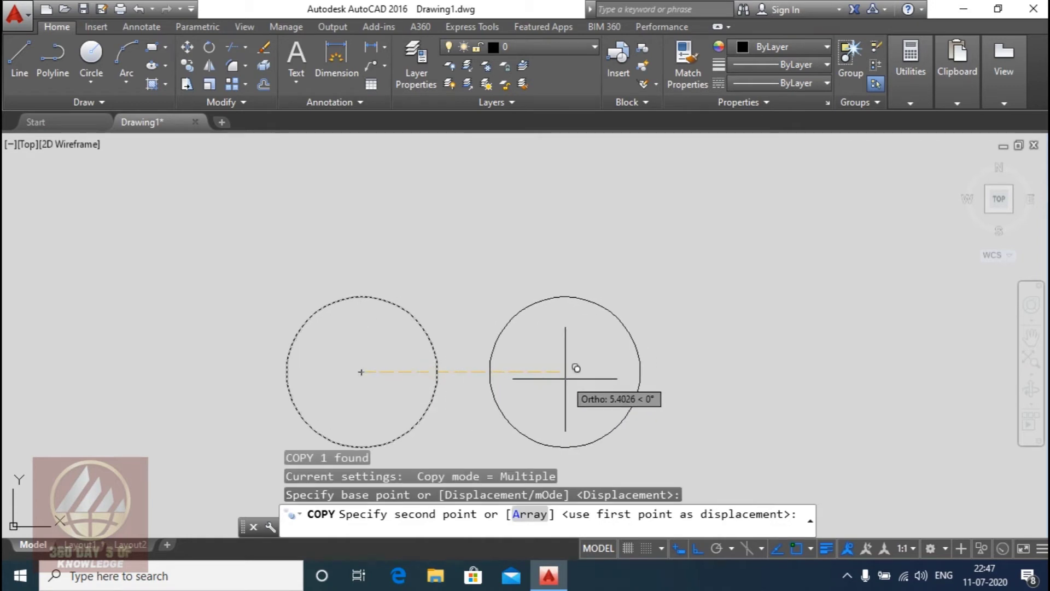
{"action": "type", "text": "4"}
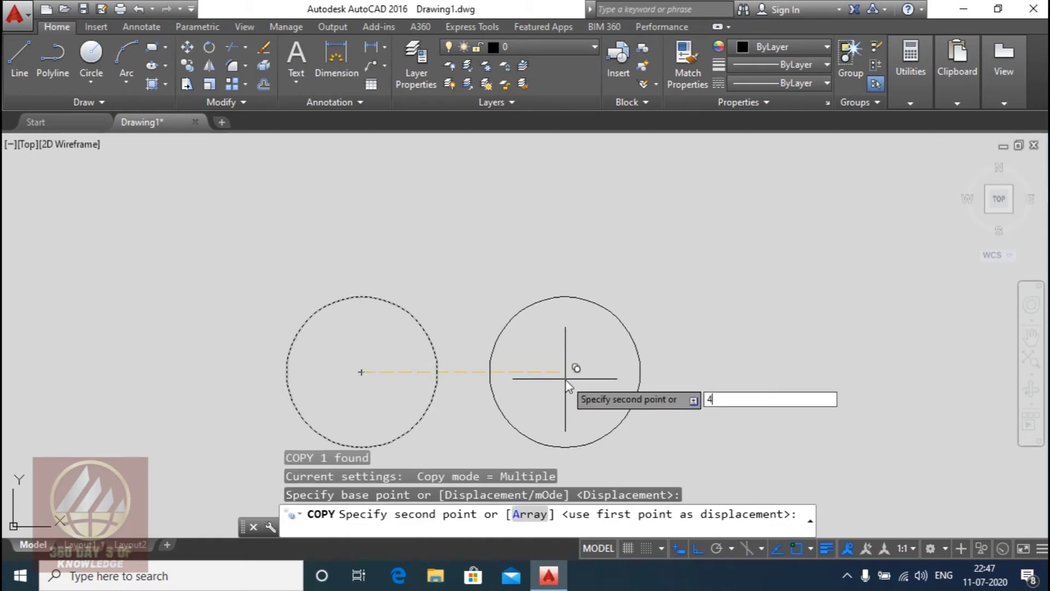
{"action": "key", "text": "Return"}
{"action": "key", "text": "Escape"}
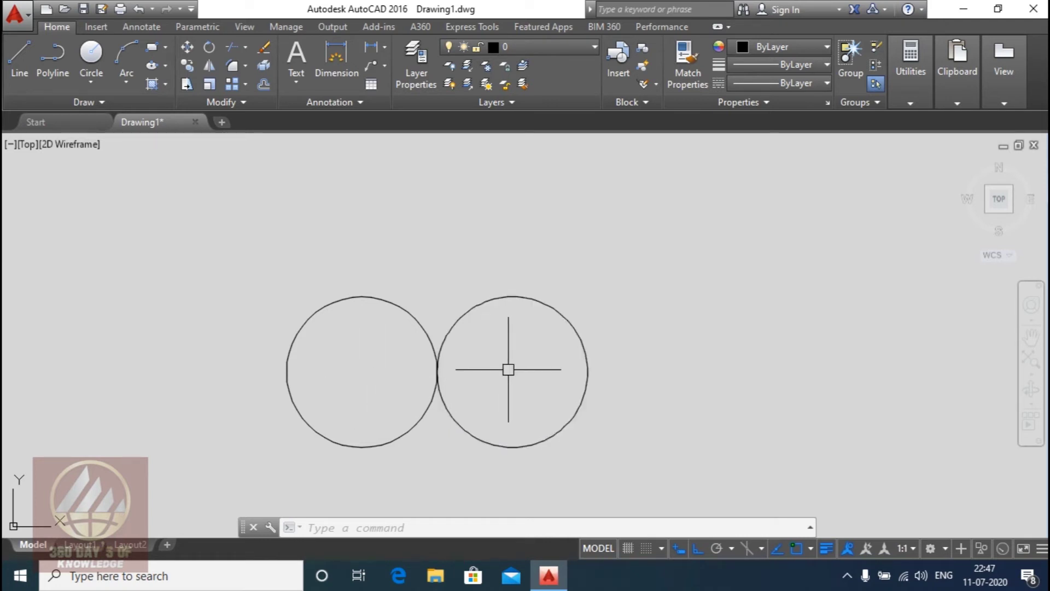
{"action": "scroll", "coordinate": [532, 363], "scroll_direction": "down", "scroll_amount": 6}
{"action": "scroll", "coordinate": [396, 359], "scroll_direction": "down", "scroll_amount": 1}
{"action": "scroll", "coordinate": [383, 361], "scroll_direction": "up", "scroll_amount": 1}
{"action": "left_click", "coordinate": [368, 342]}
Step: Copy the right-hand circle 4 and 8 units to the right
{"action": "left_click", "coordinate": [352, 371]}
{"action": "scroll", "coordinate": [405, 378], "scroll_direction": "up", "scroll_amount": 2}
{"action": "type", "text": "c"}
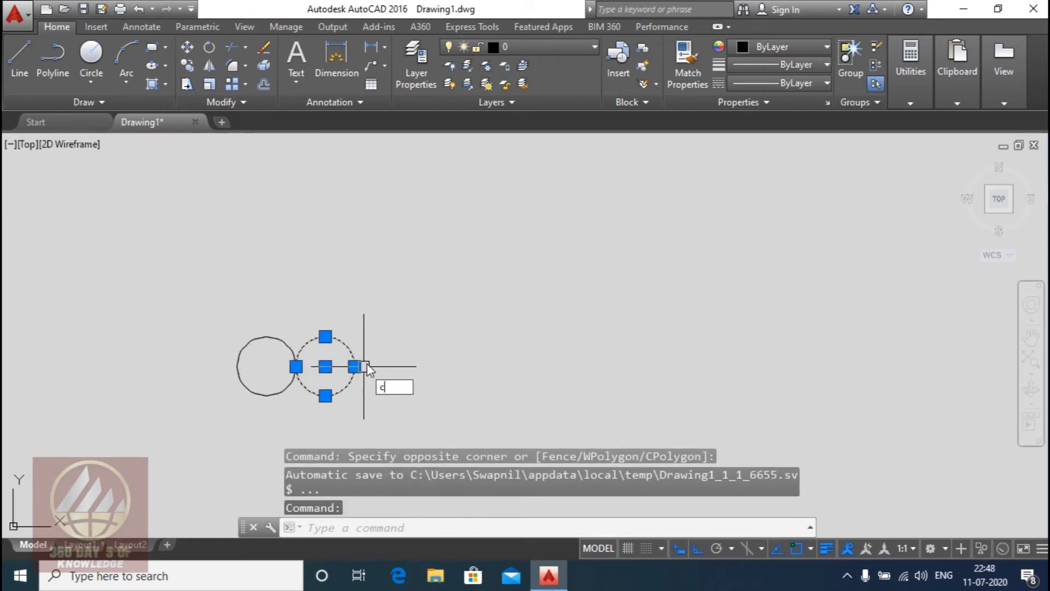
{"action": "type", "text": "o"}
{"action": "key", "text": "Return"}
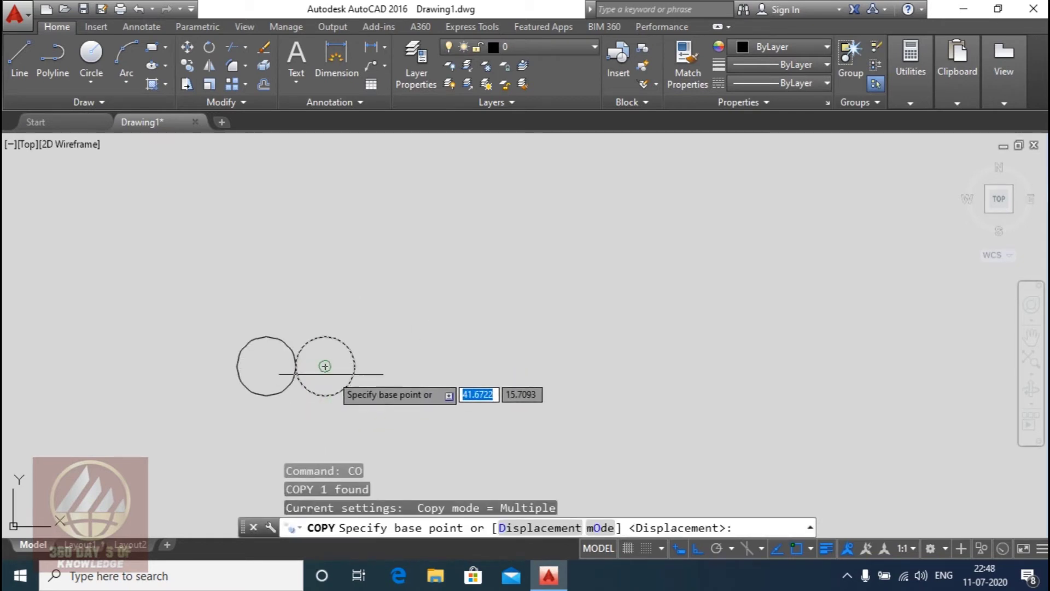
{"action": "left_click", "coordinate": [325, 366]}
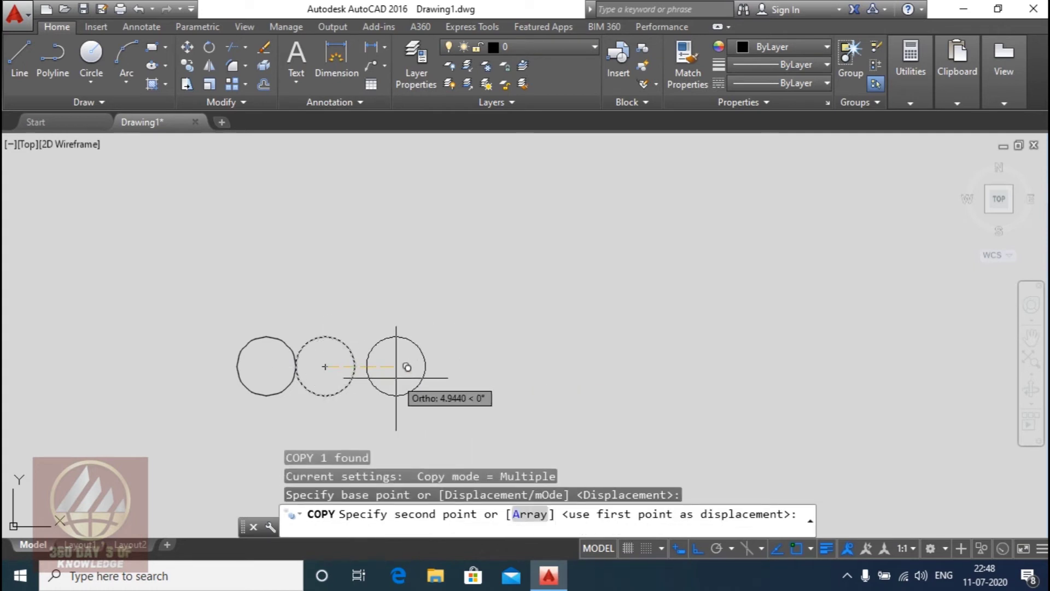
{"action": "type", "text": "4"}
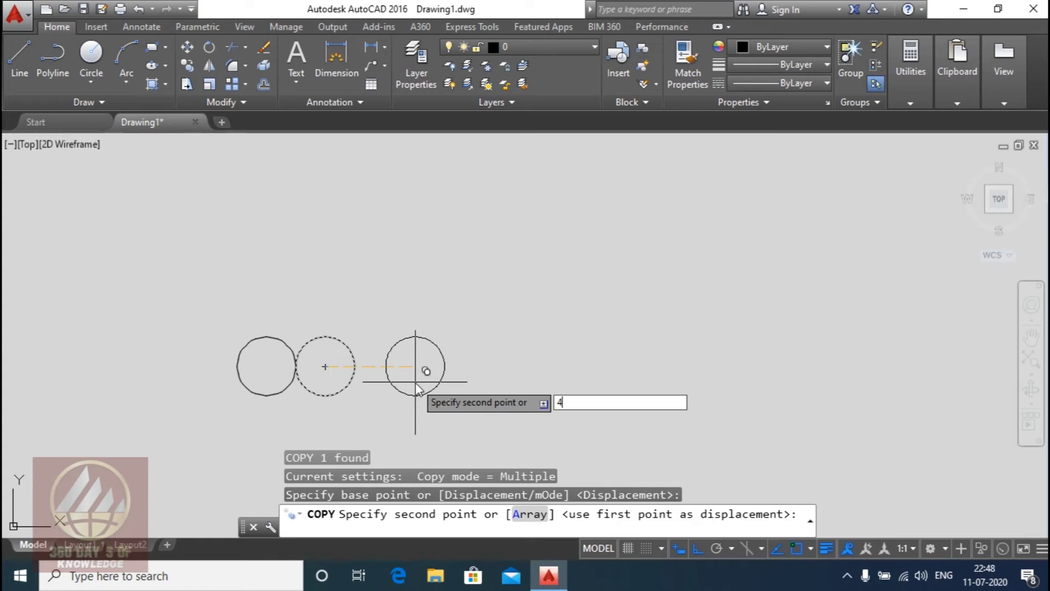
{"action": "key", "text": "Return"}
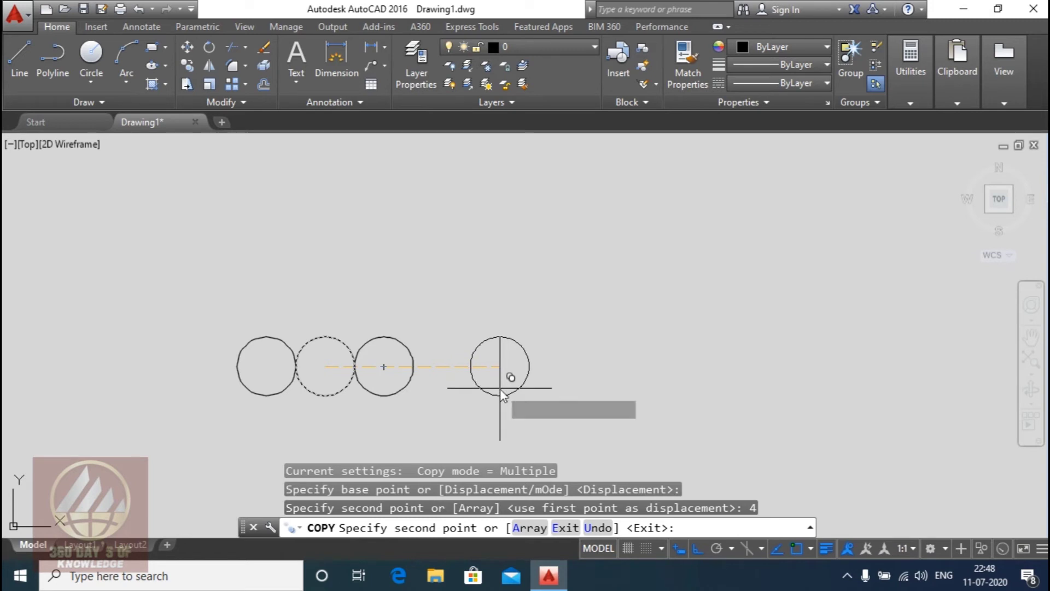
{"action": "type", "text": "8"}
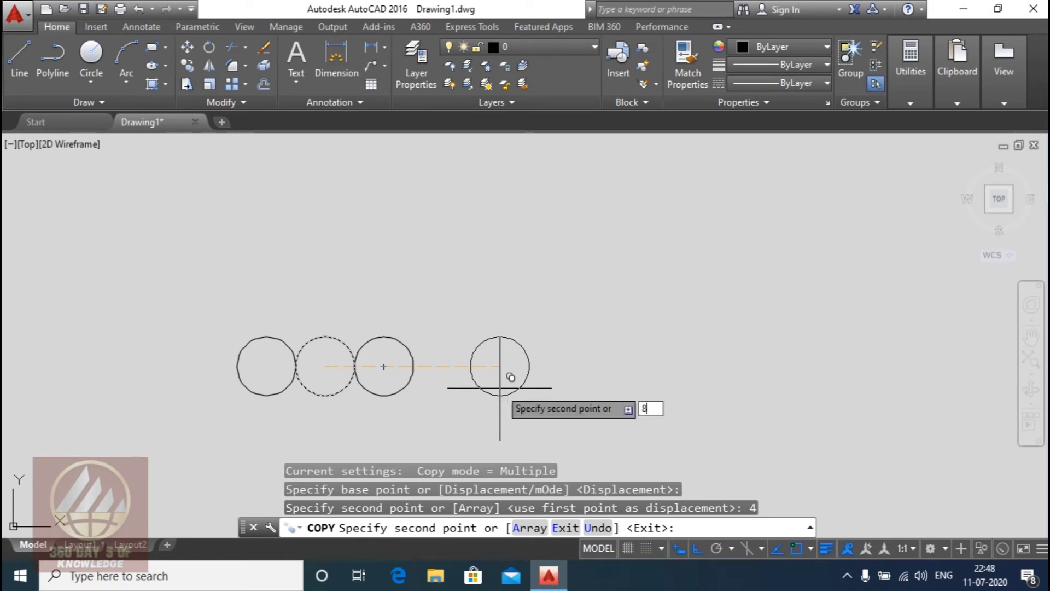
{"action": "key", "text": "Return"}
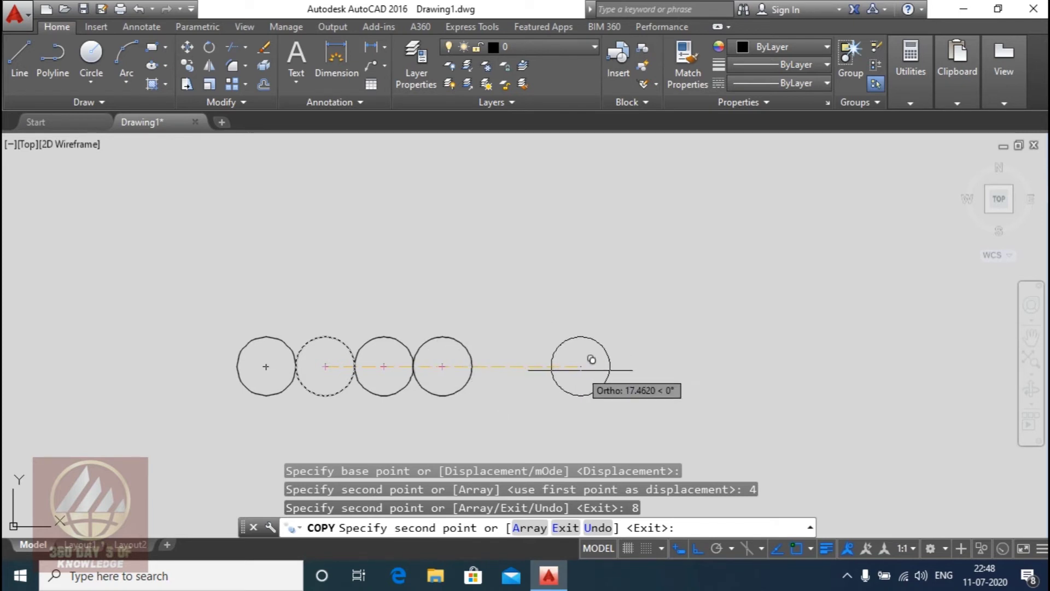
Step: Add further circle copies at 12 and 17 units to the right
{"action": "type", "text": "12"}
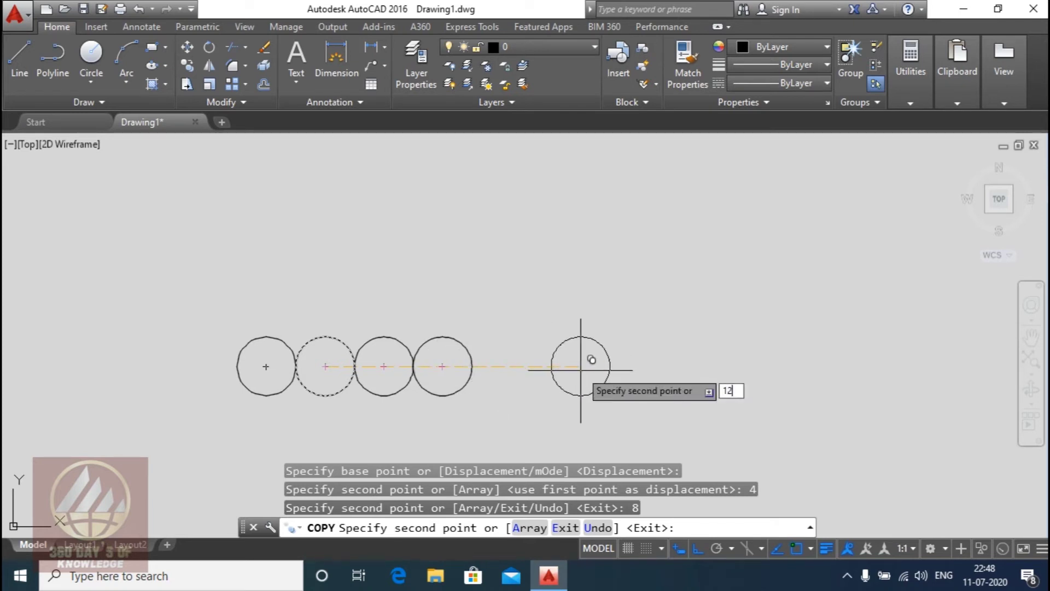
{"action": "key", "text": "Return"}
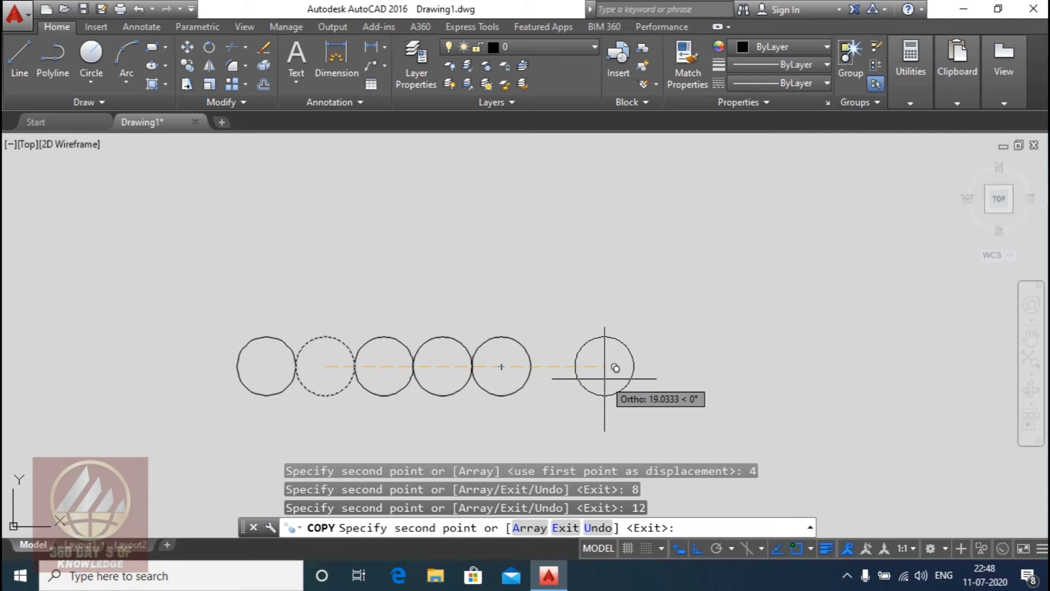
{"action": "type", "text": "17"}
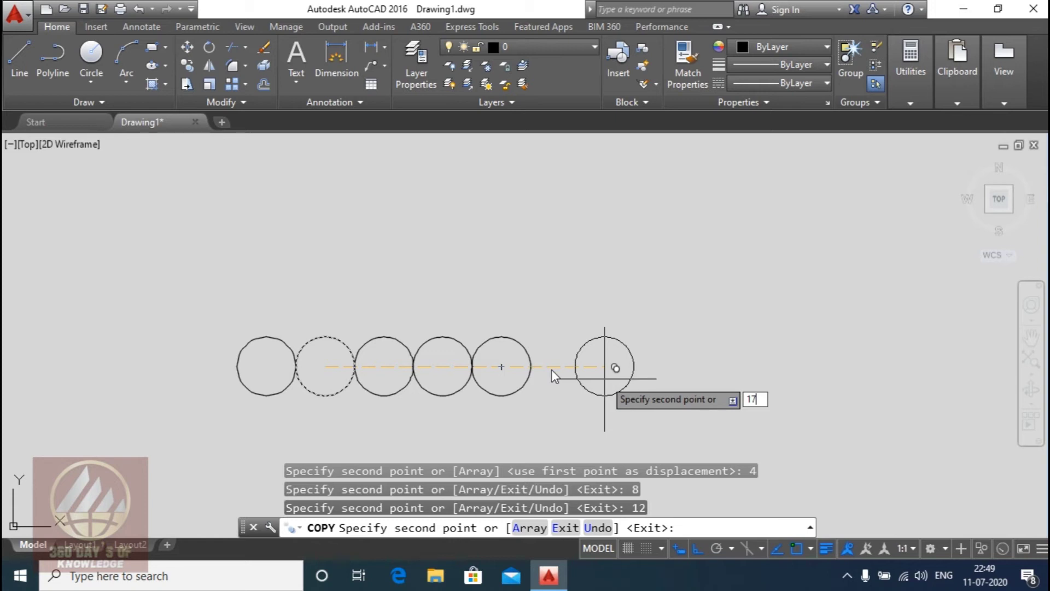
{"action": "key", "text": "Return"}
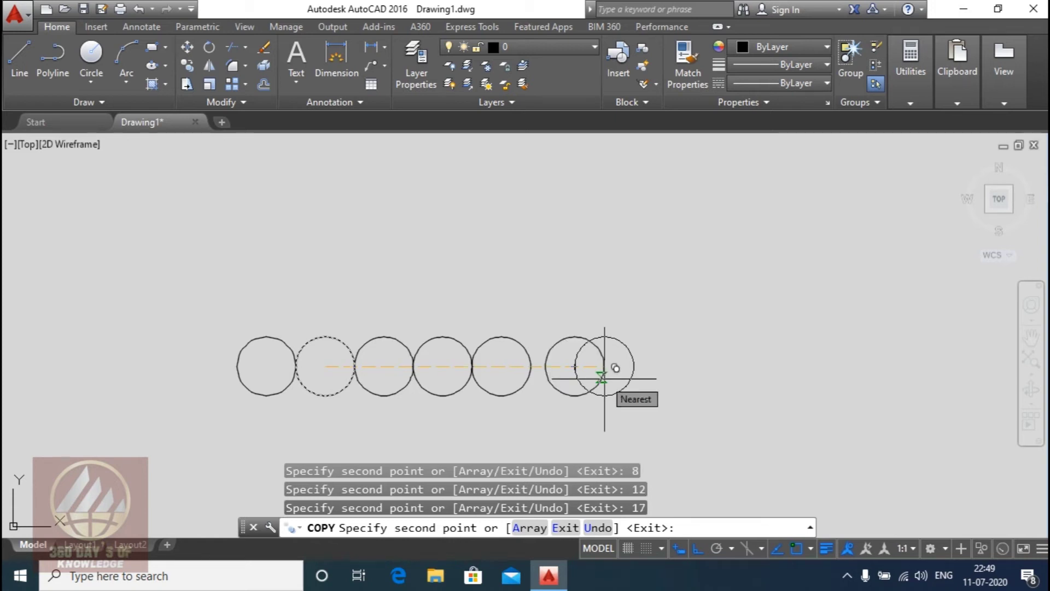
{"action": "key", "text": "Escape"}
{"action": "left_click", "coordinate": [650, 276]}
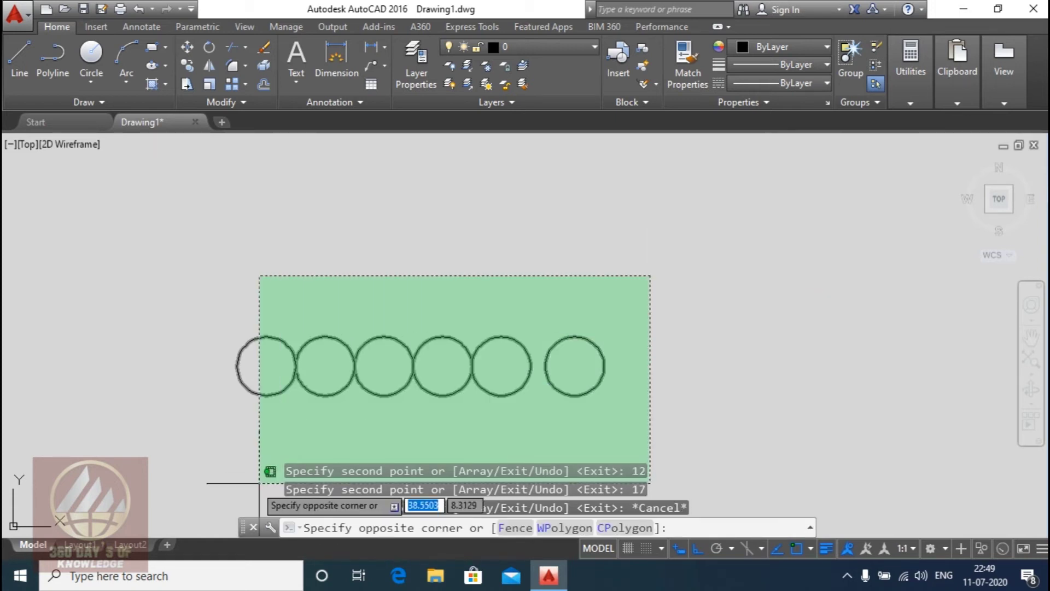
Step: Delete the five right-hand circles and select the remaining one
{"action": "left_click", "coordinate": [314, 430]}
{"action": "key", "text": "Delete"}
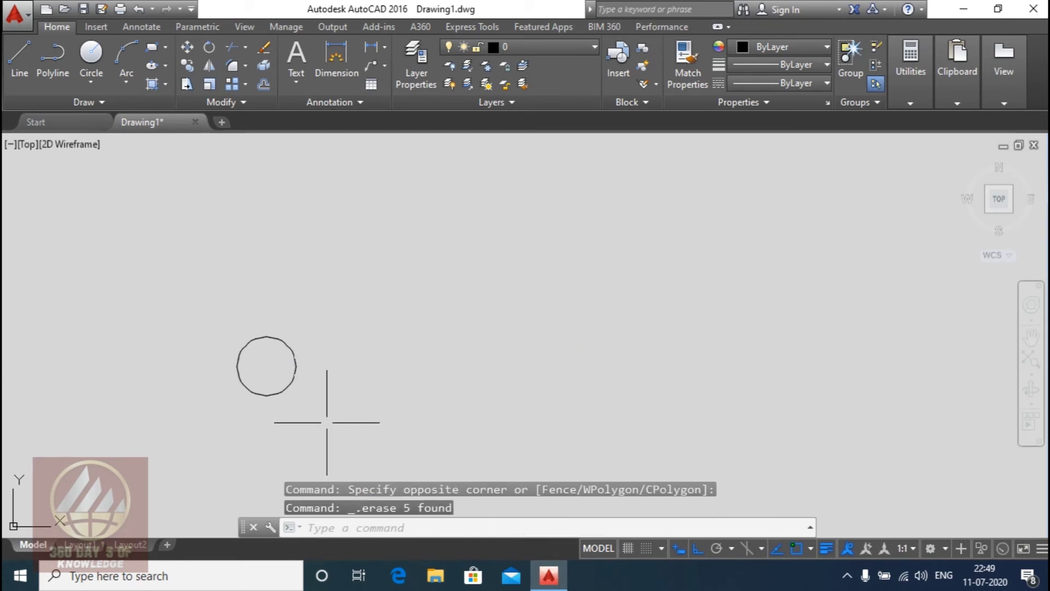
{"action": "left_click", "coordinate": [293, 291]}
{"action": "left_click", "coordinate": [273, 343]}
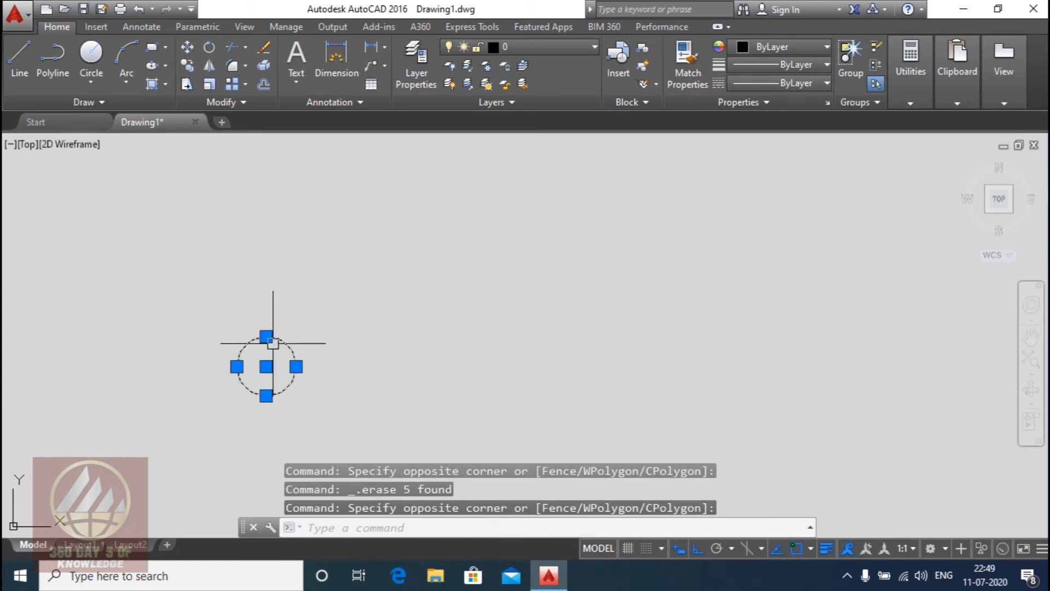
Step: Copy the remaining circle 5 units to the right
{"action": "type", "text": "co"}
{"action": "key", "text": "Return"}
{"action": "left_click", "coordinate": [266, 366]}
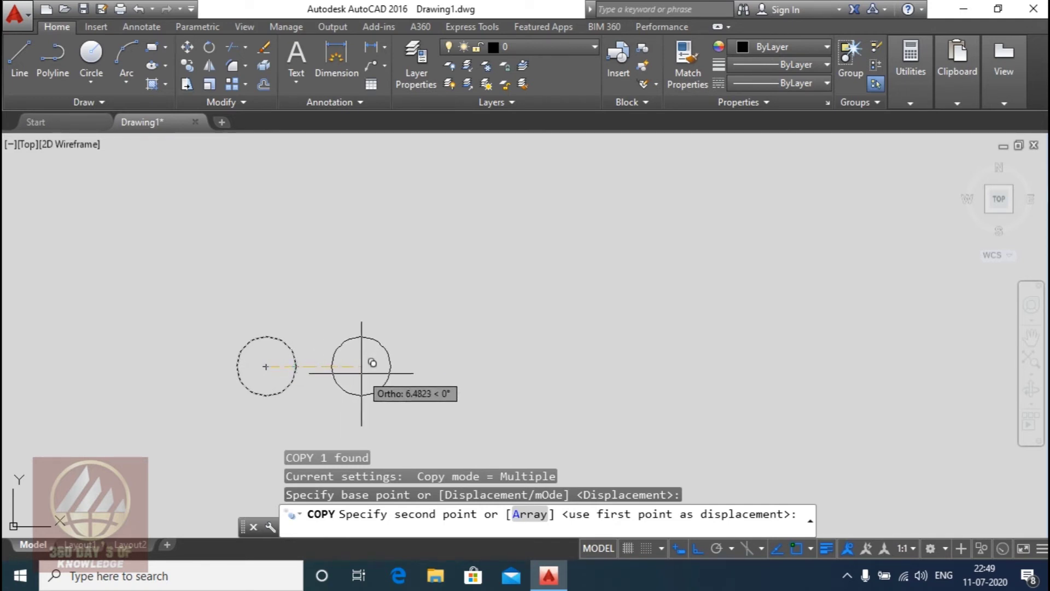
{"action": "type", "text": "5"}
{"action": "key", "text": "Return"}
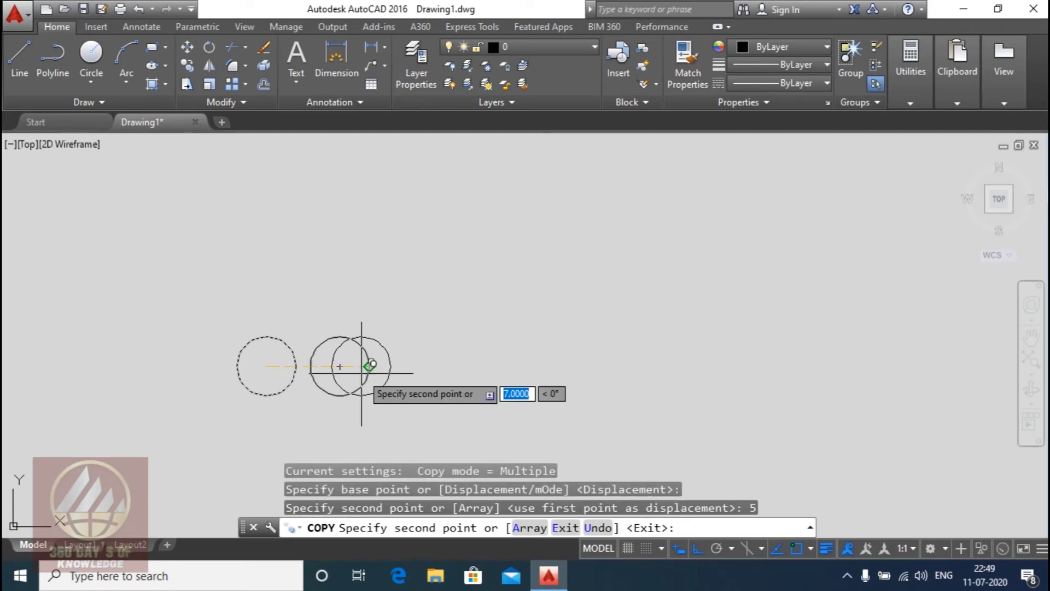
{"action": "key", "text": "Escape"}
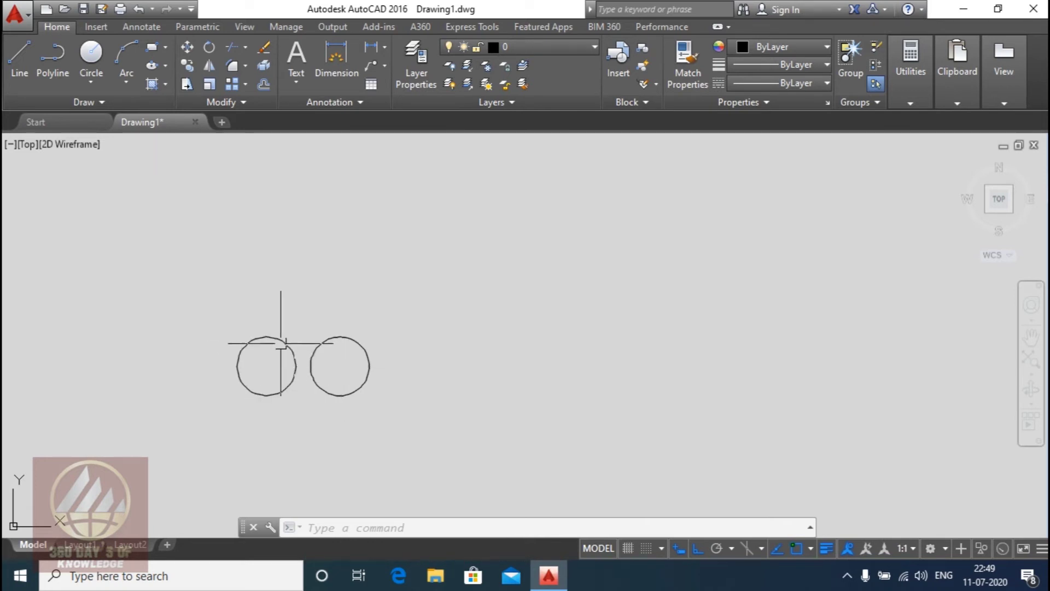
Step: Erase both remaining circles, leaving the drawing empty, and start the LINE command
{"action": "middle_click_drag", "start_coordinate": [364, 375], "coordinate": [416, 416]}
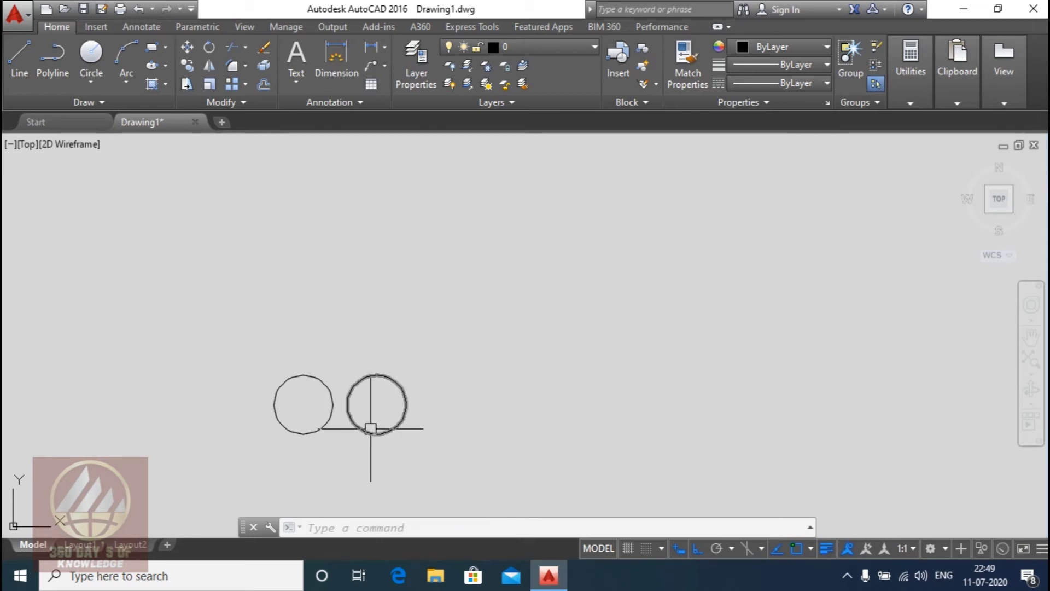
{"action": "left_click", "coordinate": [504, 325]}
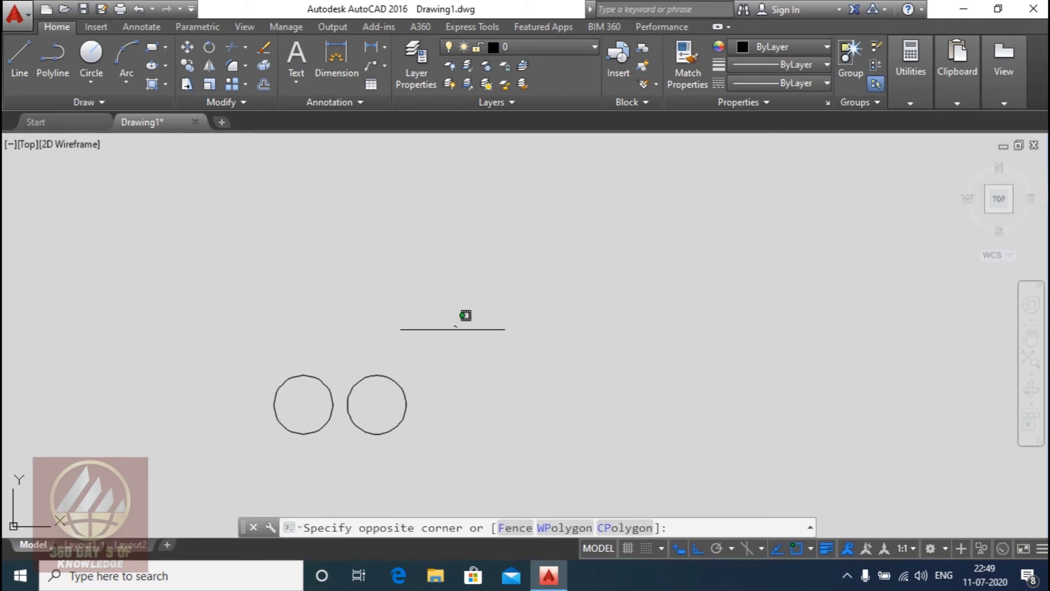
{"action": "left_click", "coordinate": [207, 455]}
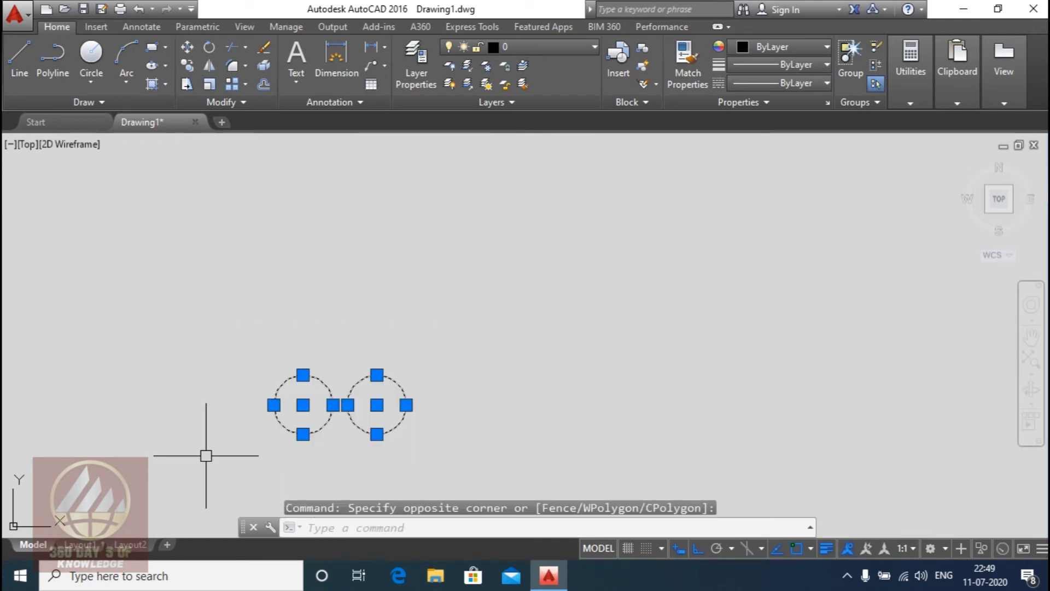
{"action": "key", "text": "Delete"}
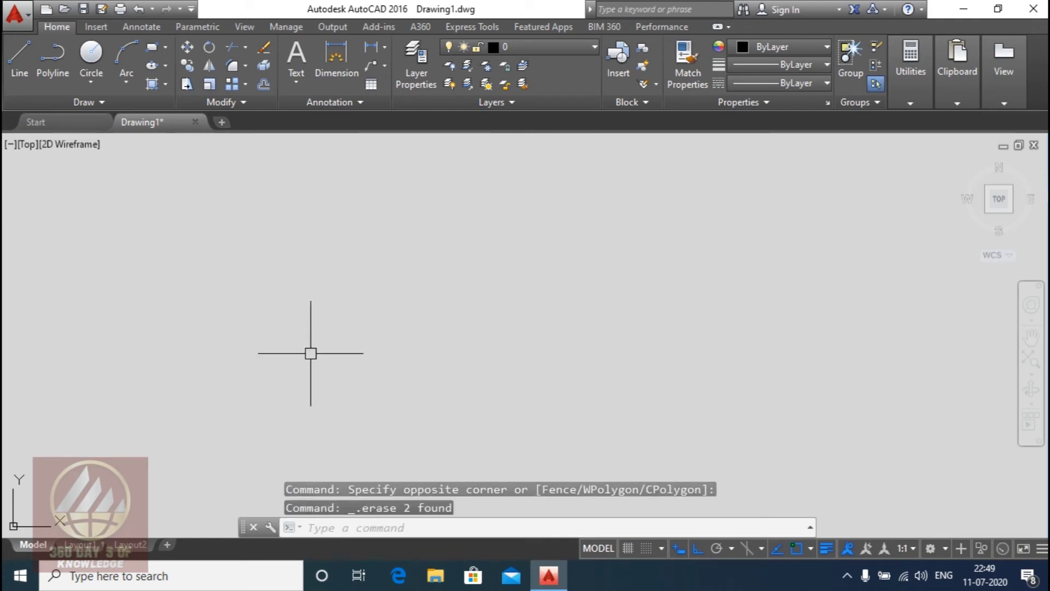
{"action": "key", "text": "Escape"}
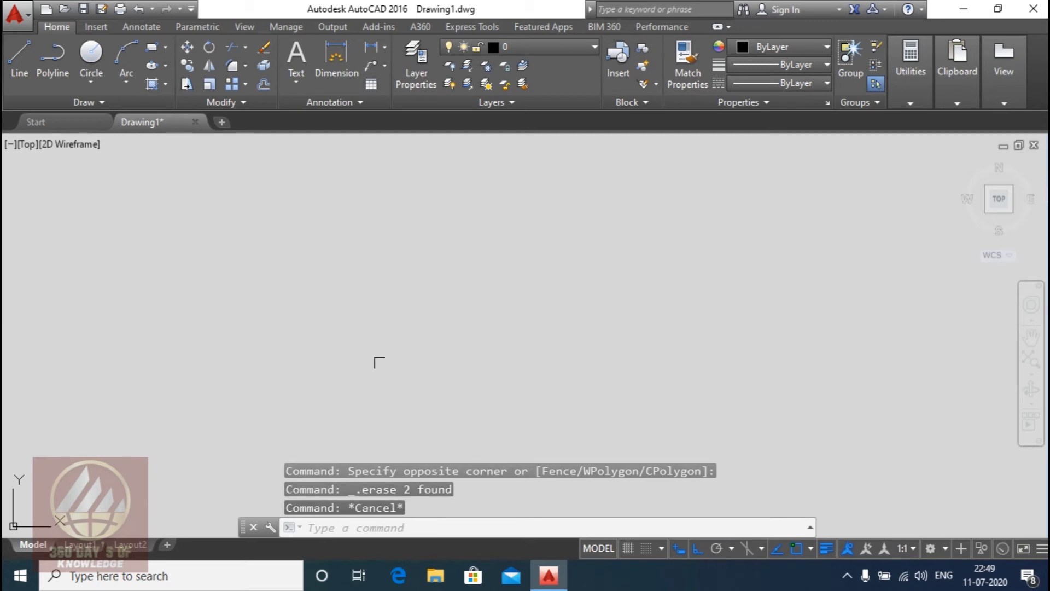
{"action": "type", "text": "l"}
{"action": "key", "text": "Return"}
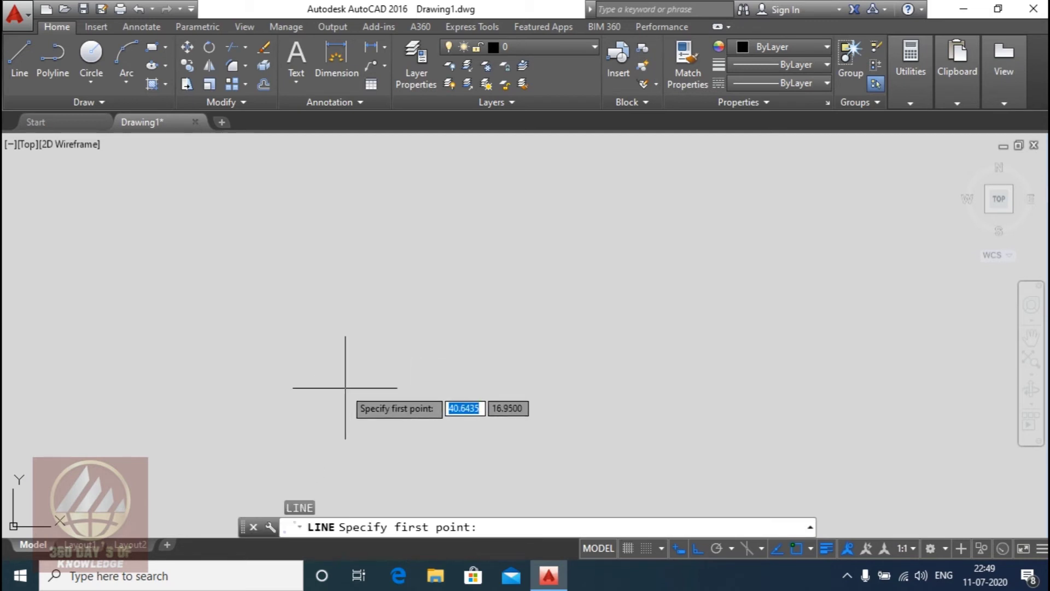
Step: Draw the right-pointing triangle: a vertical side, an angled side, and a closing side back to the start
{"action": "left_click", "coordinate": [344, 389]}
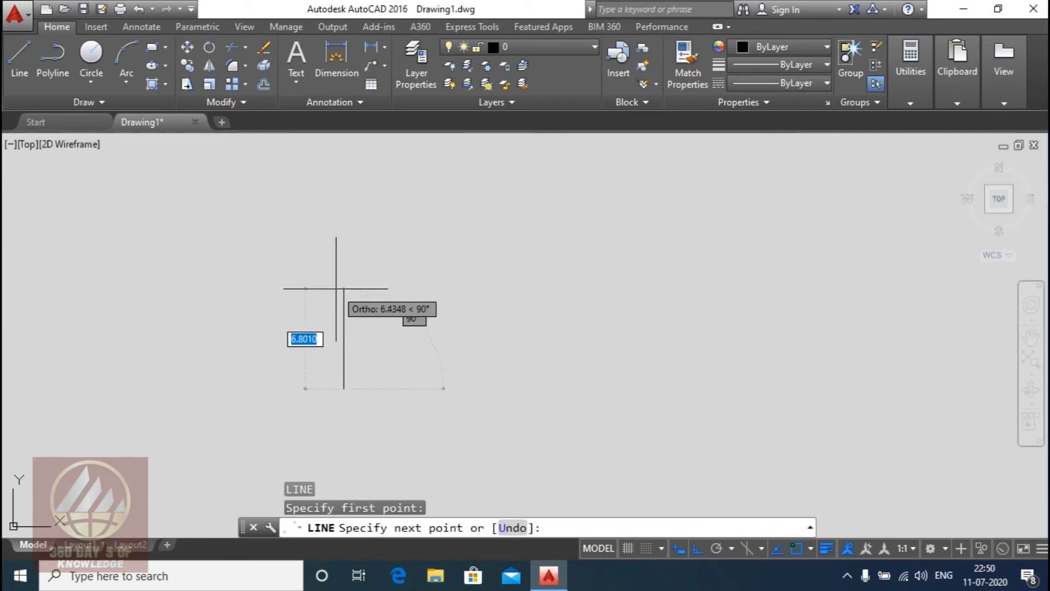
{"action": "left_click", "coordinate": [345, 288]}
{"action": "key", "text": "F5"}
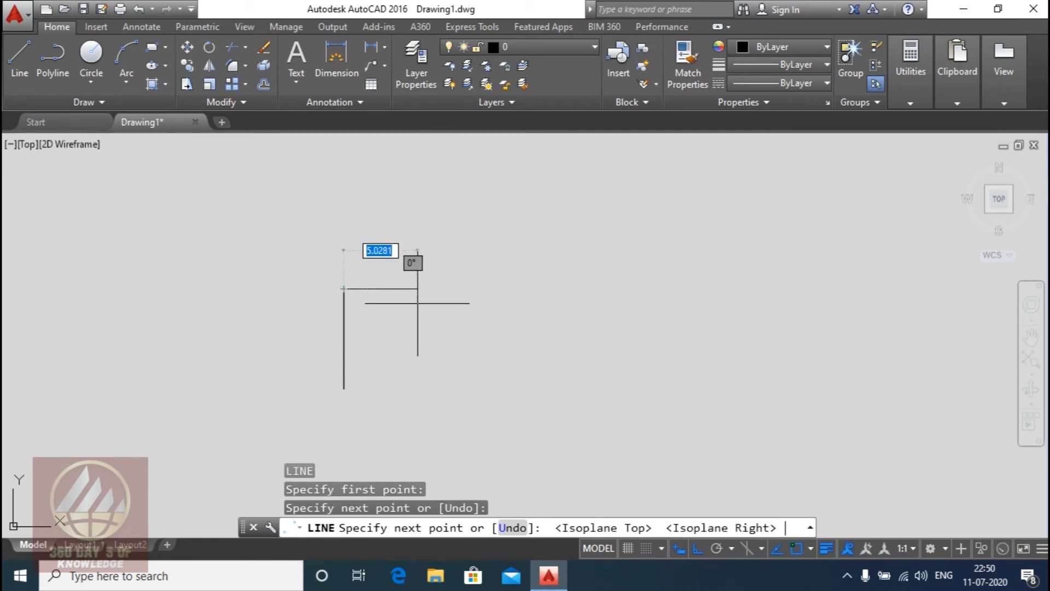
{"action": "key", "text": "F5"}
{"action": "key", "text": "F8"}
{"action": "left_click", "coordinate": [415, 335]}
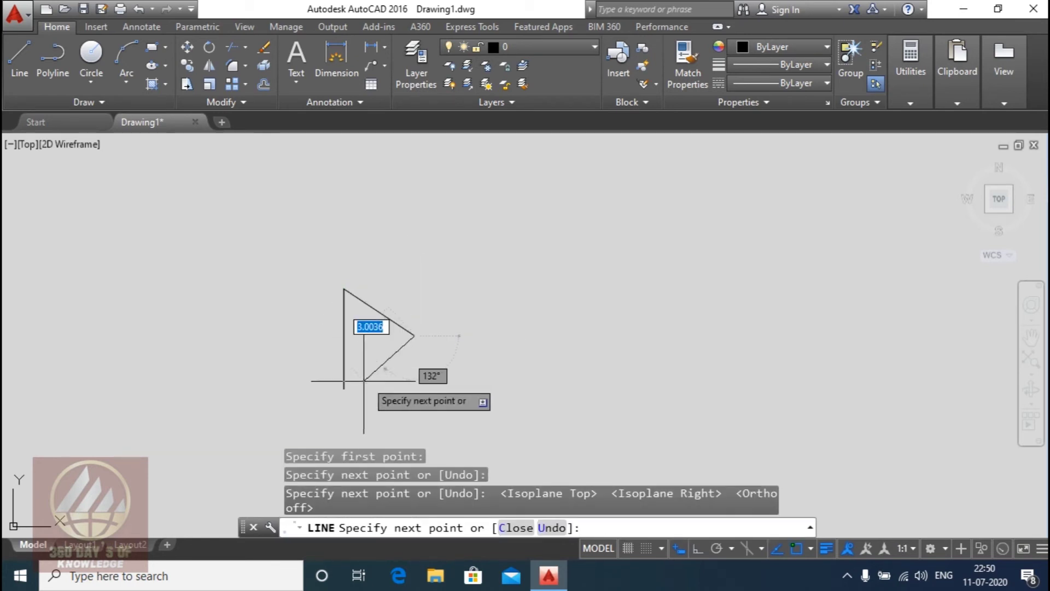
{"action": "left_click", "coordinate": [344, 388]}
{"action": "key", "text": "Escape"}
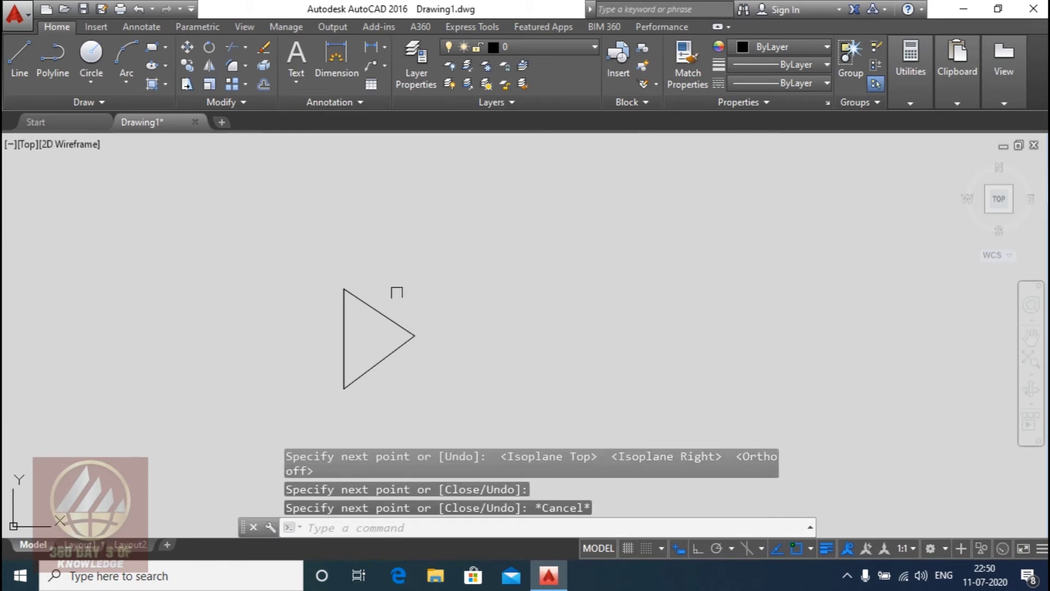
Step: Crossing-select all three triangle sides for the rotate command
{"action": "left_click", "coordinate": [446, 271]}
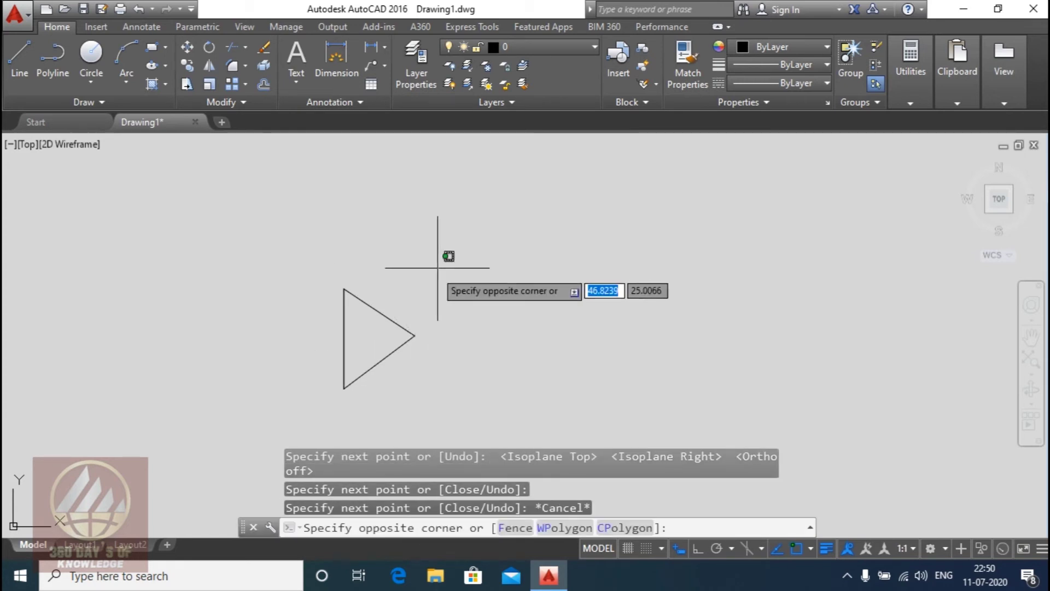
{"action": "left_click", "coordinate": [282, 390]}
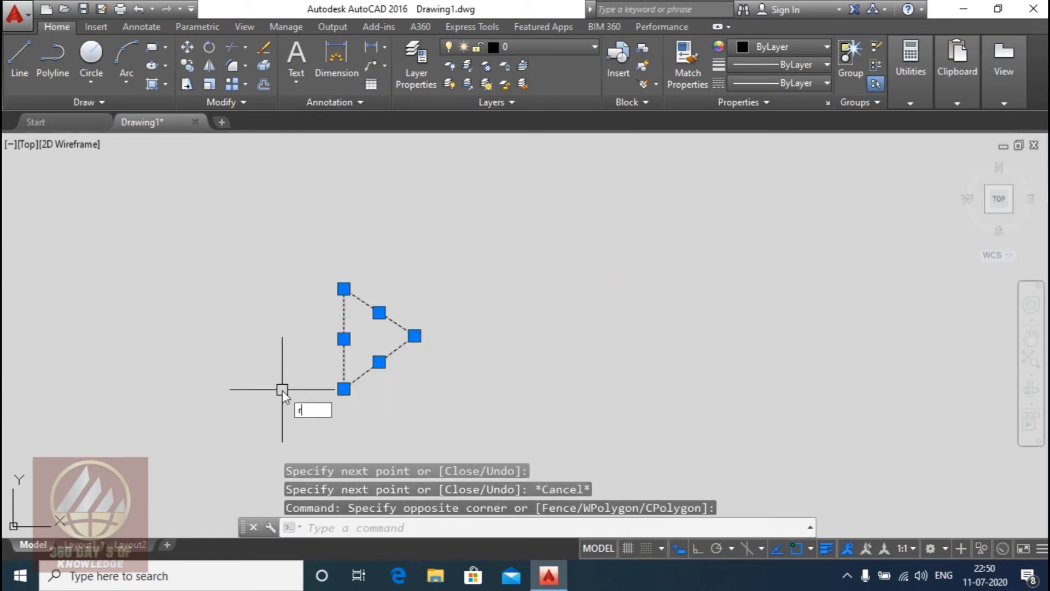
{"action": "type", "text": "o"}
{"action": "key", "text": "Return"}
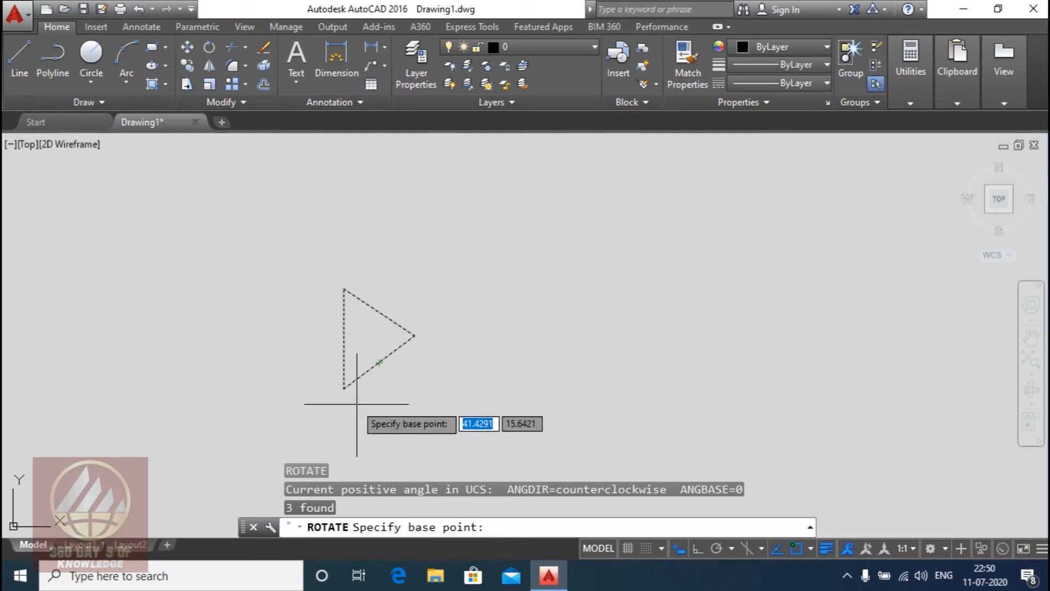
Step: Pivot on the triangle's lower-left vertex and rotate the triangle by 45°
{"action": "left_click", "coordinate": [344, 389]}
{"action": "type", "text": "45"}
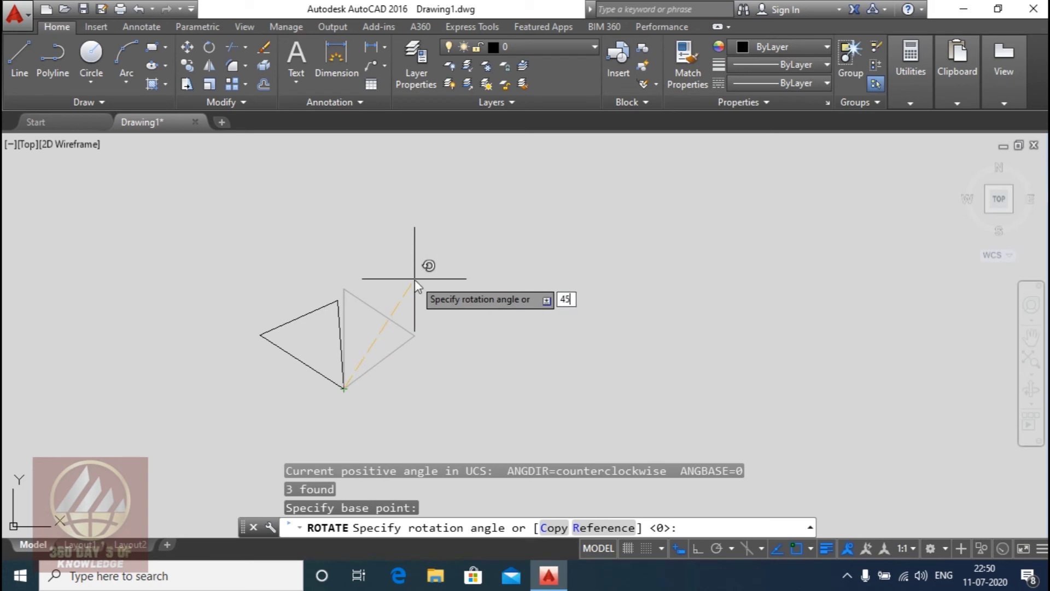
{"action": "key", "text": "Return"}
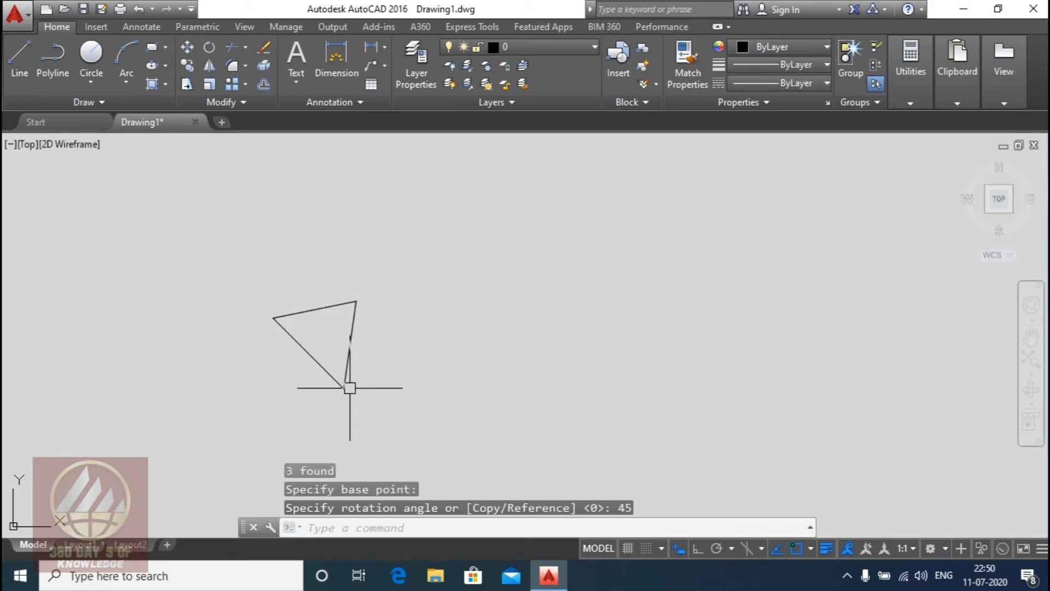
Step: Draw a long horizontal line to the right from the triangle's bottom vertex
{"action": "type", "text": "l"}
{"action": "key", "text": "Return"}
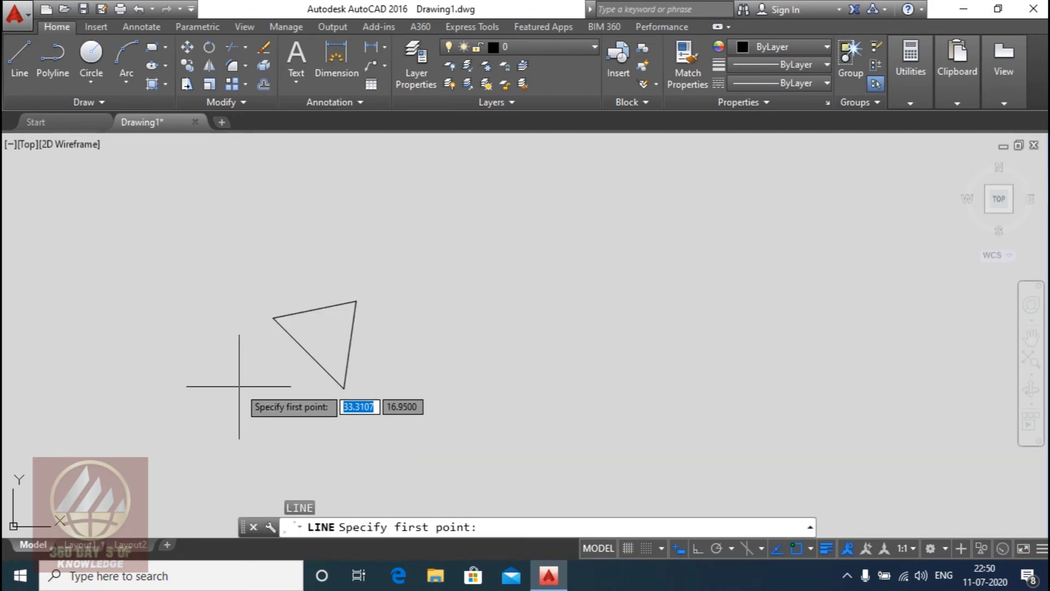
{"action": "left_click", "coordinate": [343, 389]}
{"action": "left_click", "coordinate": [507, 389]}
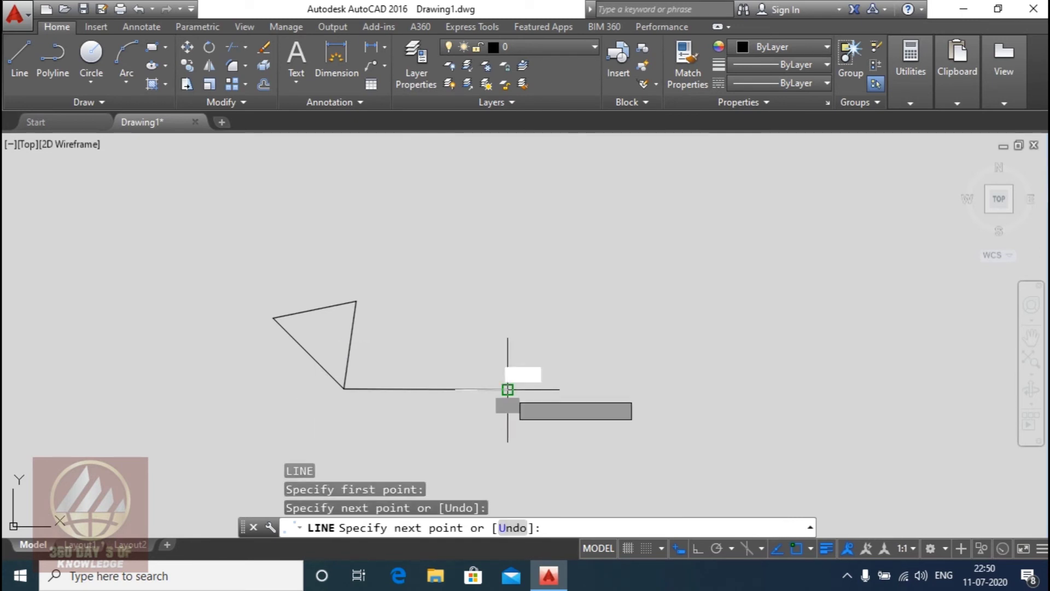
{"action": "key", "text": "Return"}
Step: With Ortho on, draw a vertical line upward from the bottom vertex
{"action": "scroll", "coordinate": [339, 375], "scroll_direction": "up", "scroll_amount": 6}
{"action": "key", "text": "Return"}
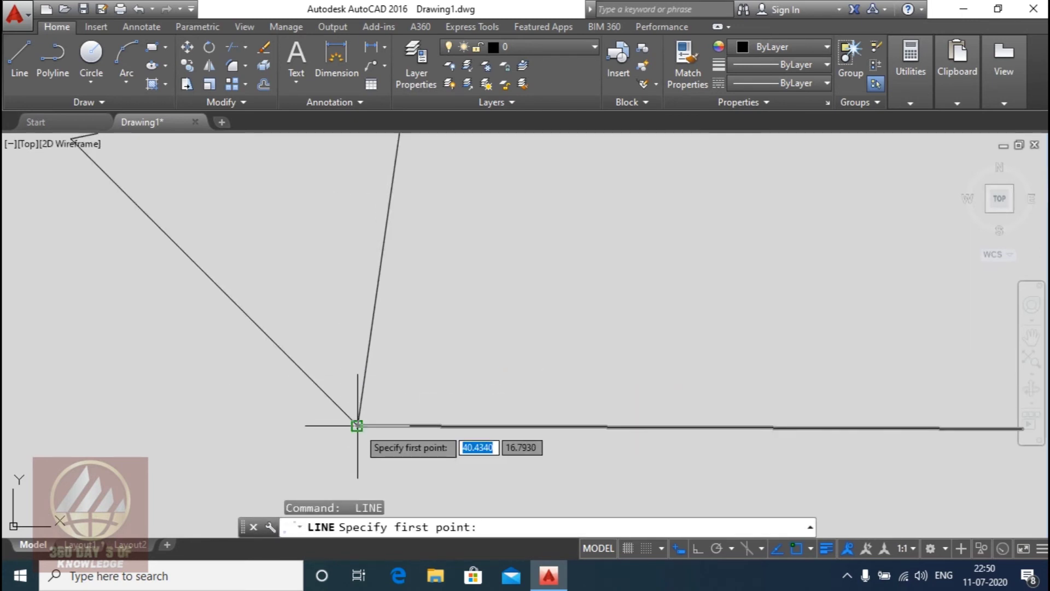
{"action": "left_click", "coordinate": [357, 425]}
{"action": "scroll", "coordinate": [376, 282], "scroll_direction": "down", "scroll_amount": 3}
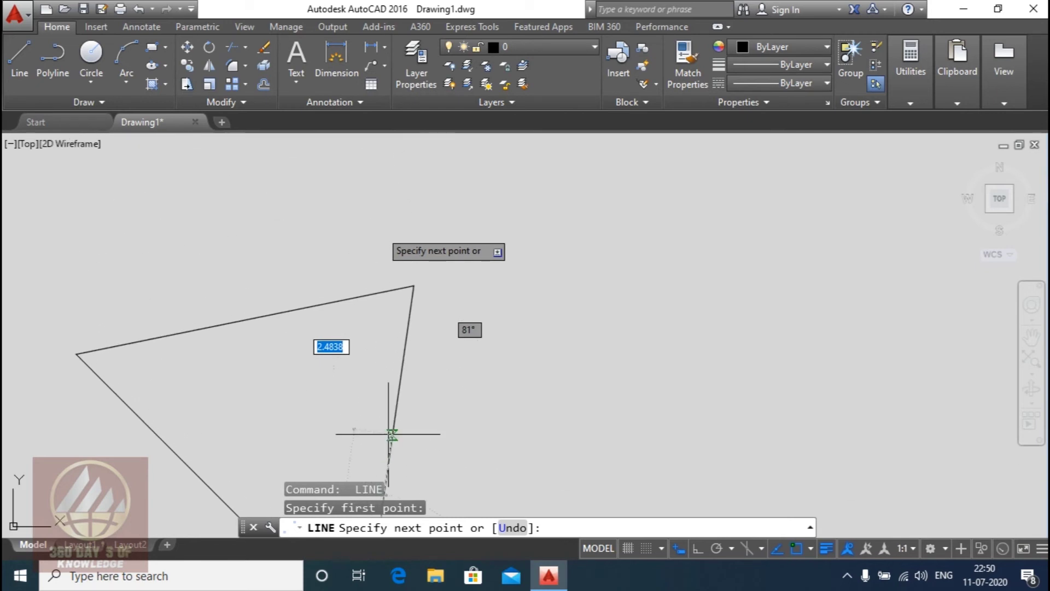
{"action": "key", "text": "F8"}
{"action": "left_click", "coordinate": [362, 197]}
{"action": "key", "text": "Escape"}
Step: Pan and zoom to bring the whole triangle-and-lines figure back into view
{"action": "scroll", "coordinate": [363, 198], "scroll_direction": "down", "scroll_amount": 2}
{"action": "middle_click_drag", "start_coordinate": [351, 363], "coordinate": [363, 274]}
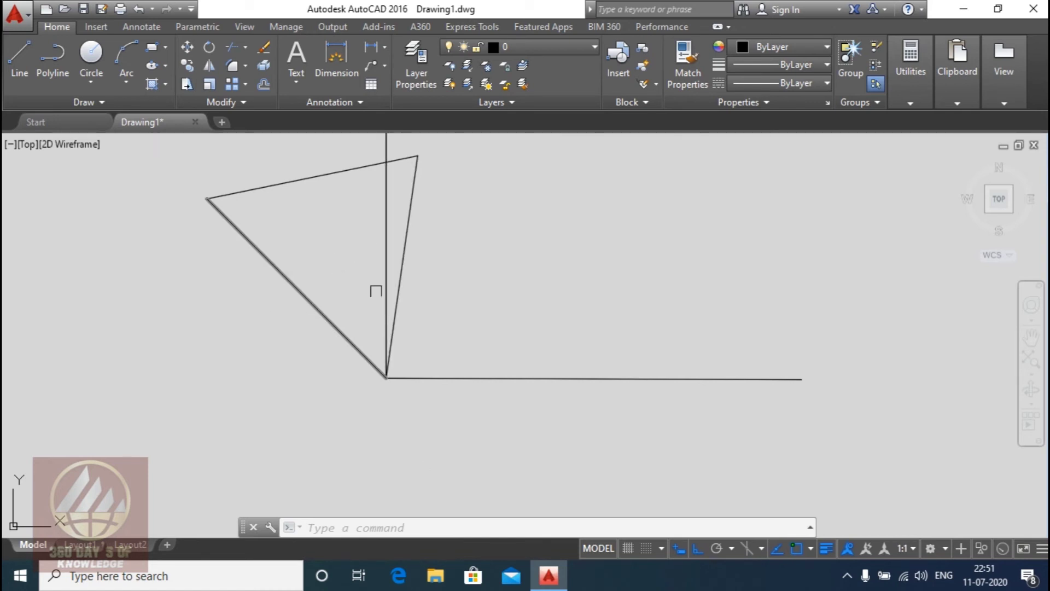
{"action": "middle_click_drag", "start_coordinate": [360, 312], "coordinate": [352, 351]}
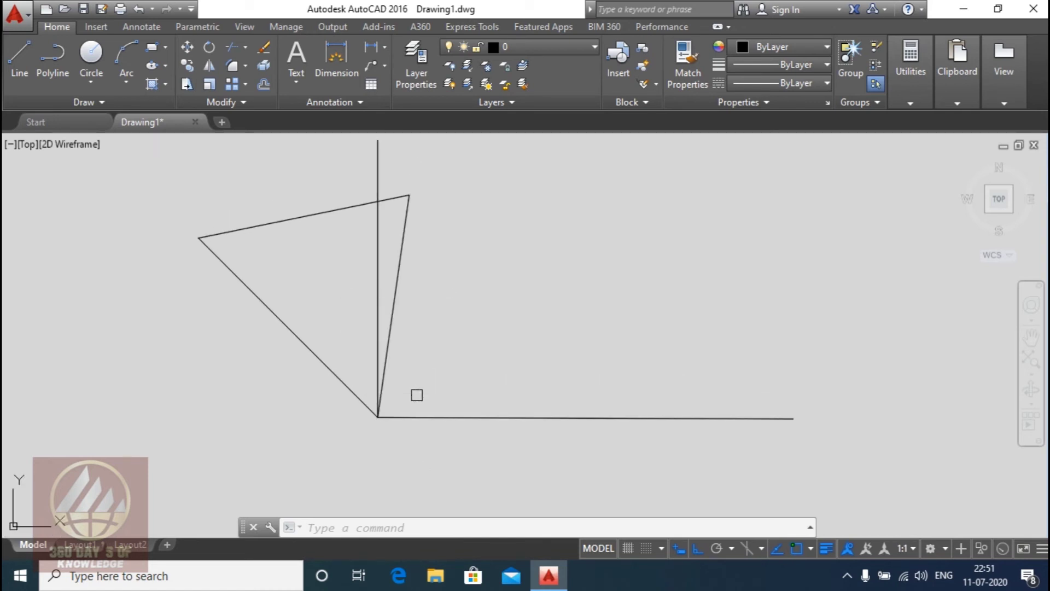
{"action": "scroll", "coordinate": [396, 301], "scroll_direction": "down", "scroll_amount": 4}
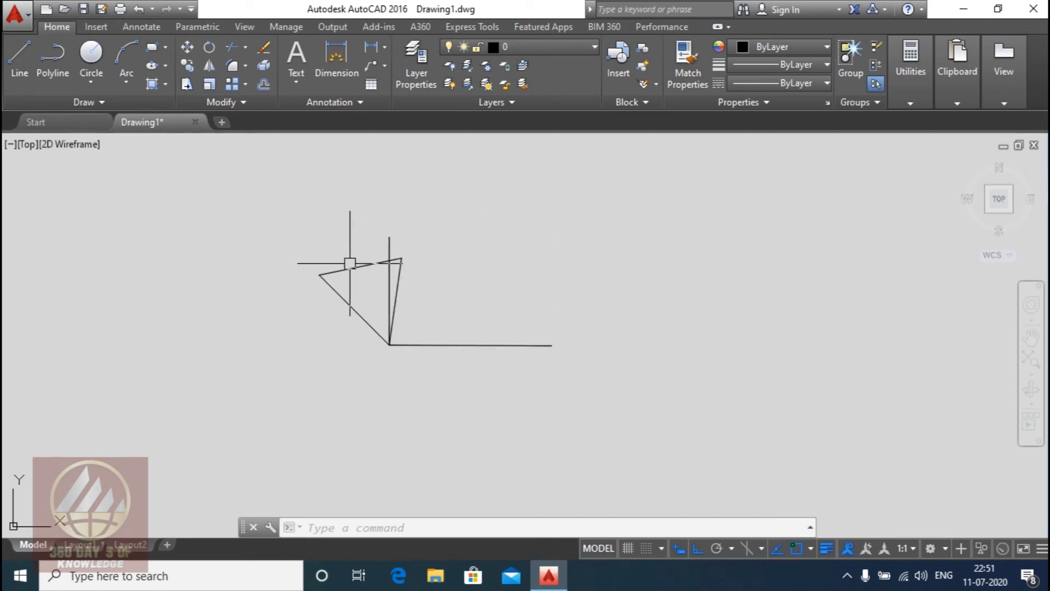
{"action": "scroll", "coordinate": [365, 276], "scroll_direction": "up", "scroll_amount": 2}
{"action": "left_click", "coordinate": [454, 200]}
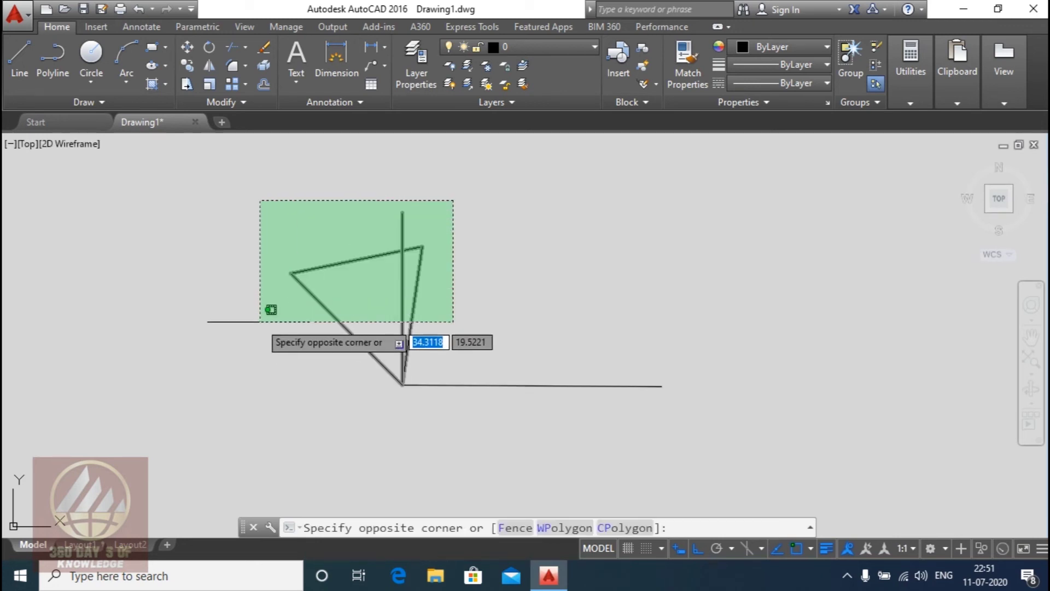
Step: Rotate the triangle and both lines 180° about the horizontal line's right end
{"action": "left_click", "coordinate": [260, 322]}
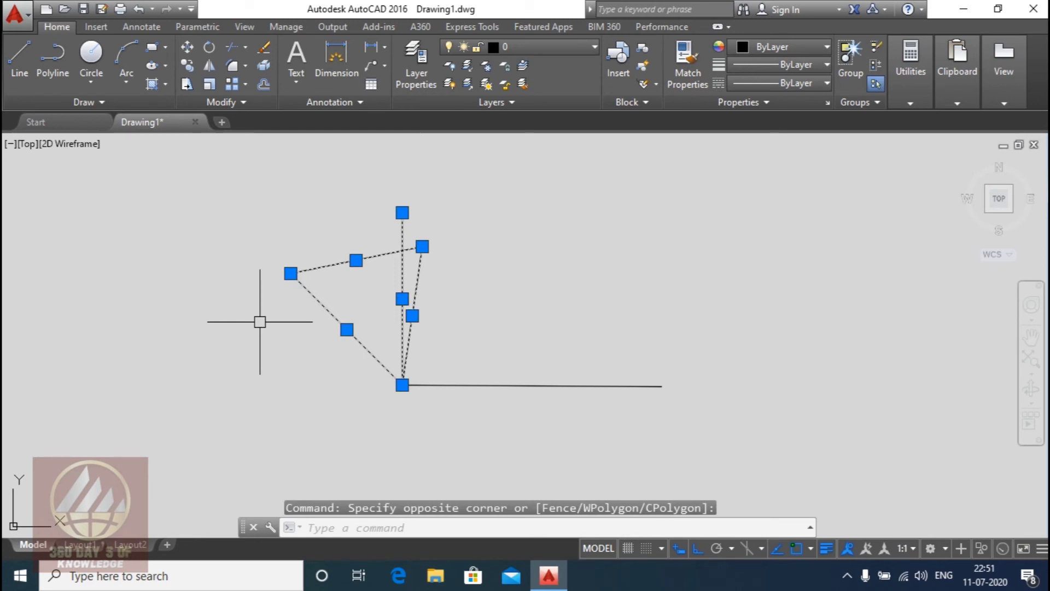
{"action": "left_click", "coordinate": [514, 415]}
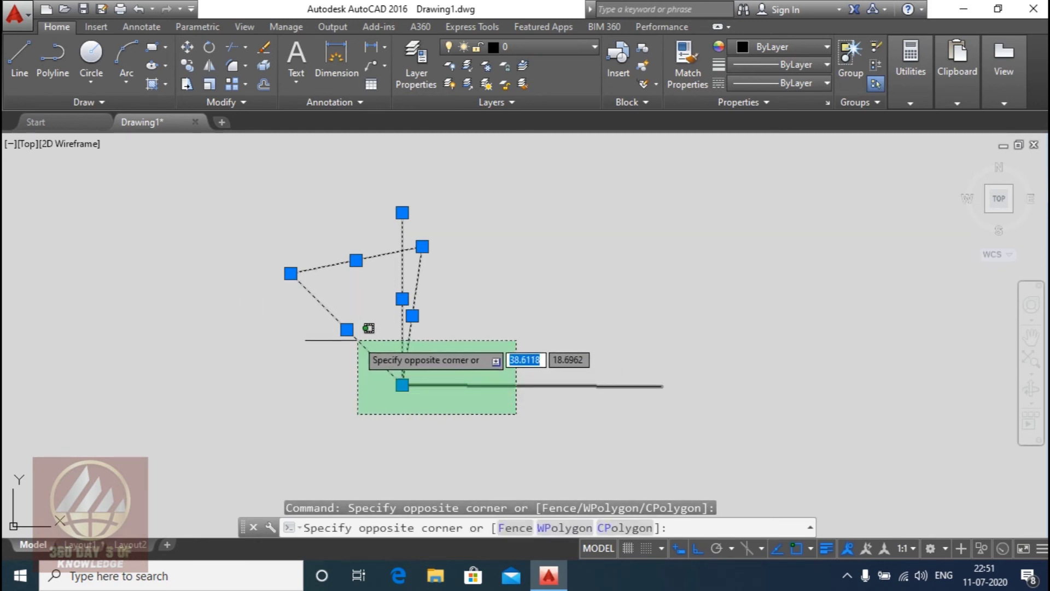
{"action": "left_click", "coordinate": [356, 344]}
{"action": "type", "text": "o"}
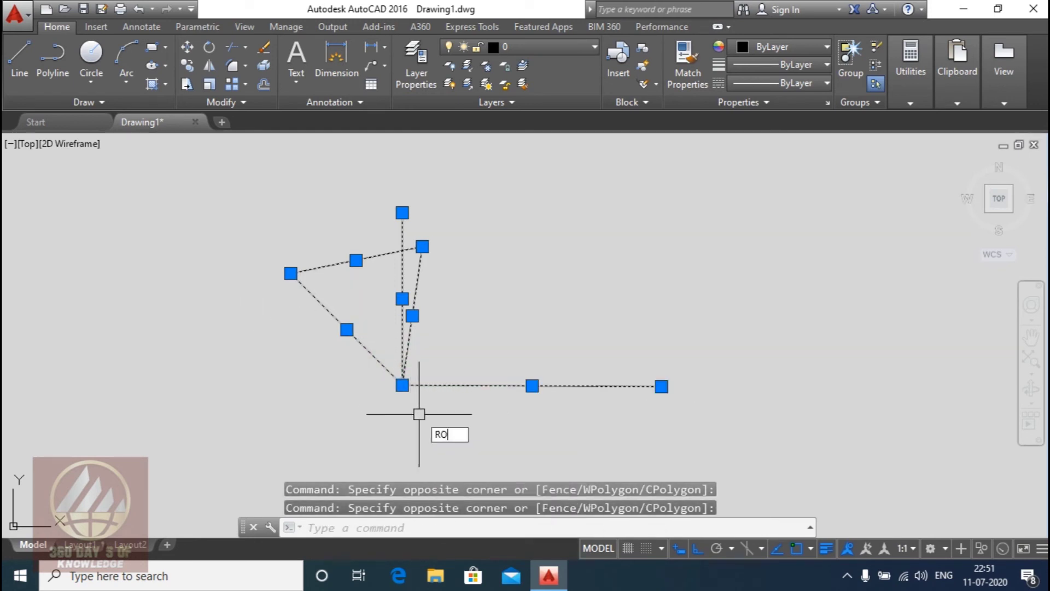
{"action": "key", "text": "Return"}
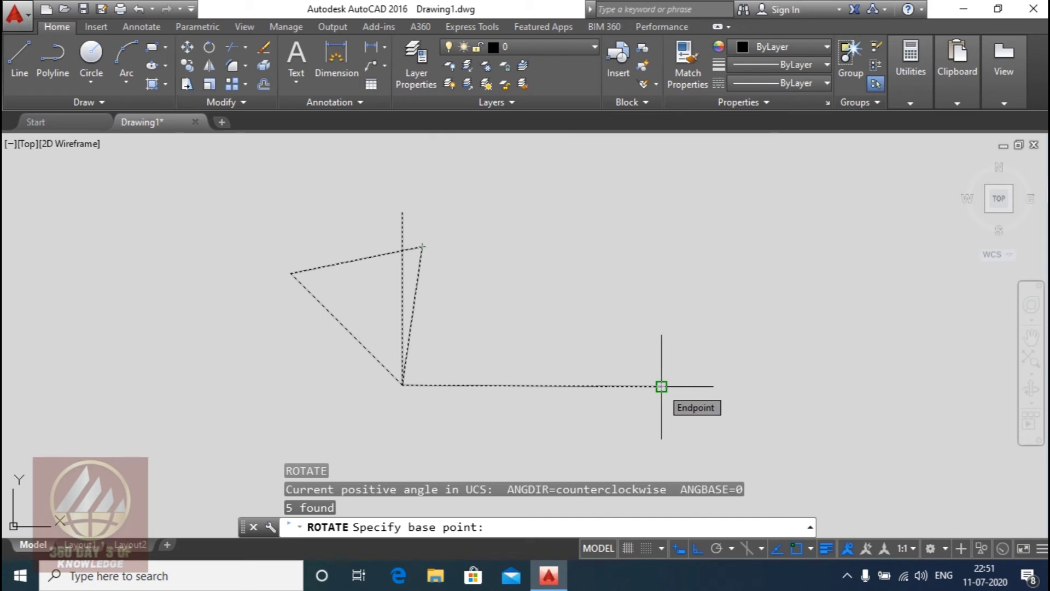
{"action": "left_click", "coordinate": [661, 386]}
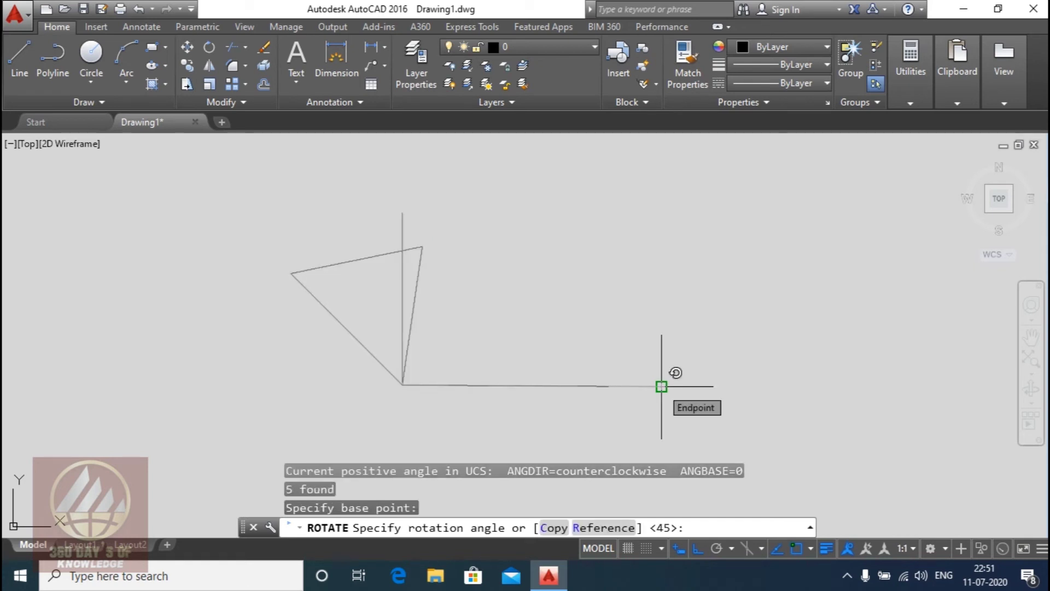
{"action": "type", "text": "180"}
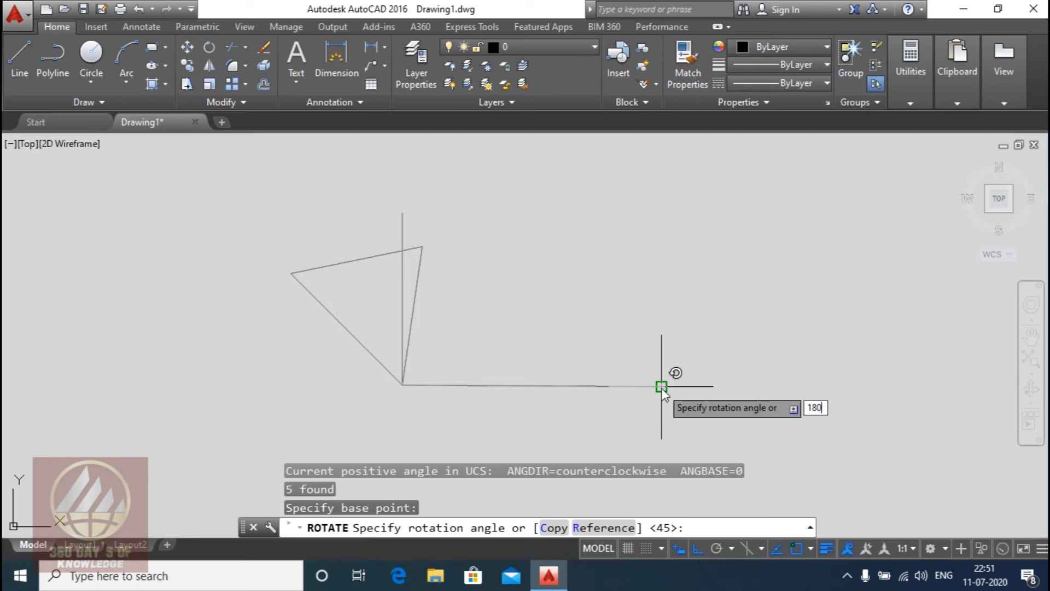
{"action": "key", "text": "Return"}
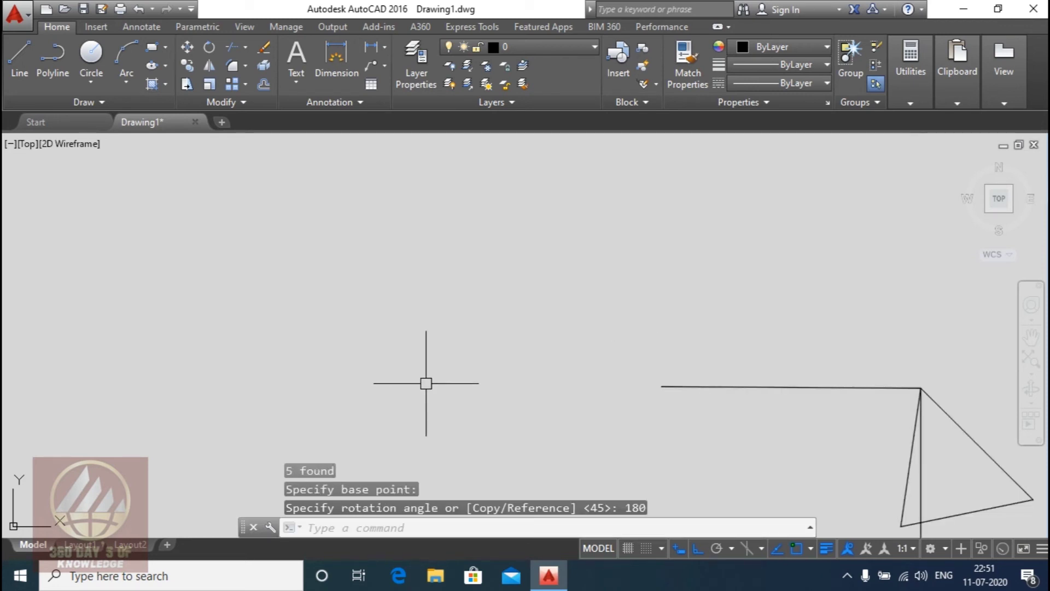
Step: Re-centre the view on the rotated figure, then erase all five objects
{"action": "middle_click_drag", "start_coordinate": [874, 413], "coordinate": [673, 365]}
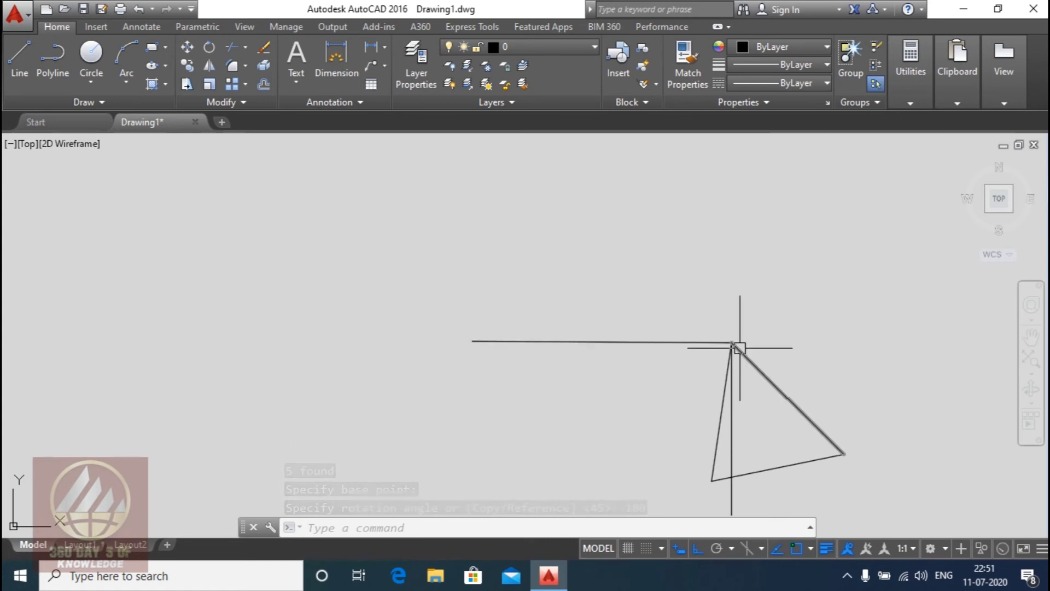
{"action": "scroll", "coordinate": [740, 361], "scroll_direction": "down", "scroll_amount": 3}
{"action": "middle_click_drag", "start_coordinate": [755, 392], "coordinate": [550, 348]}
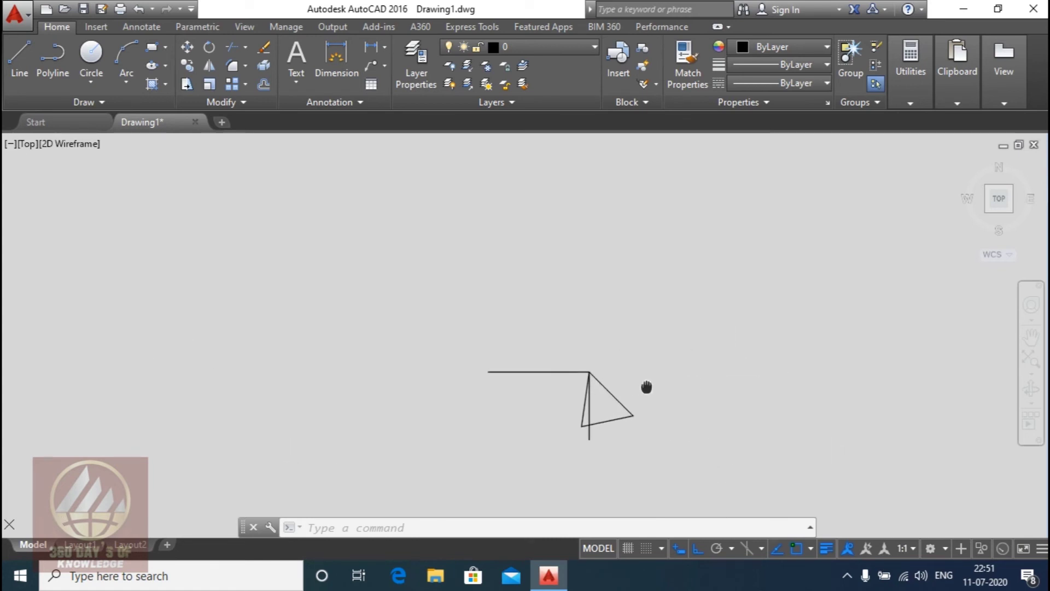
{"action": "scroll", "coordinate": [628, 405], "scroll_direction": "up", "scroll_amount": 2}
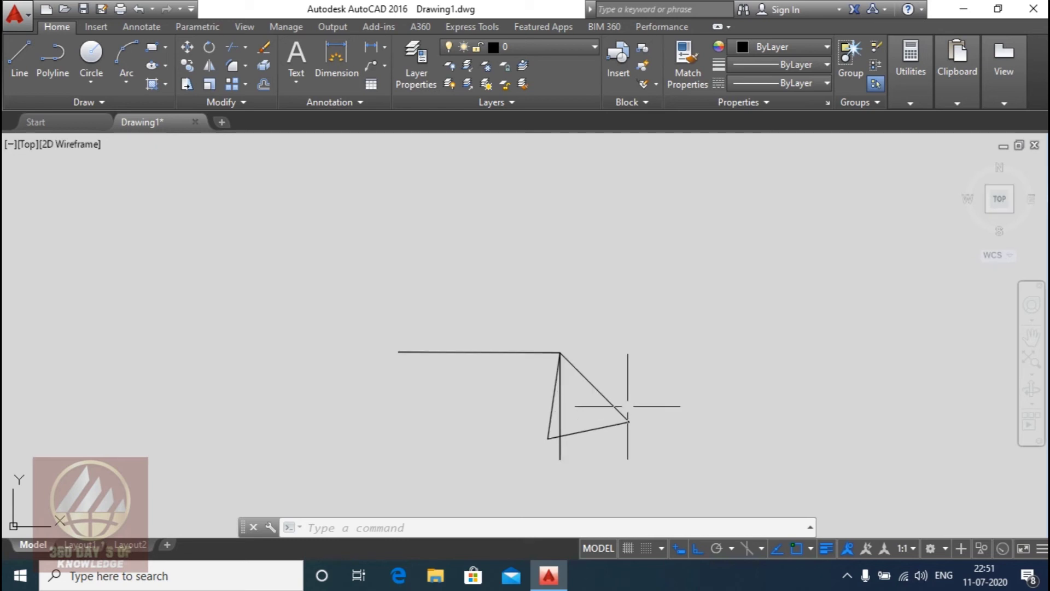
{"action": "middle_click_drag", "start_coordinate": [583, 405], "coordinate": [589, 415]}
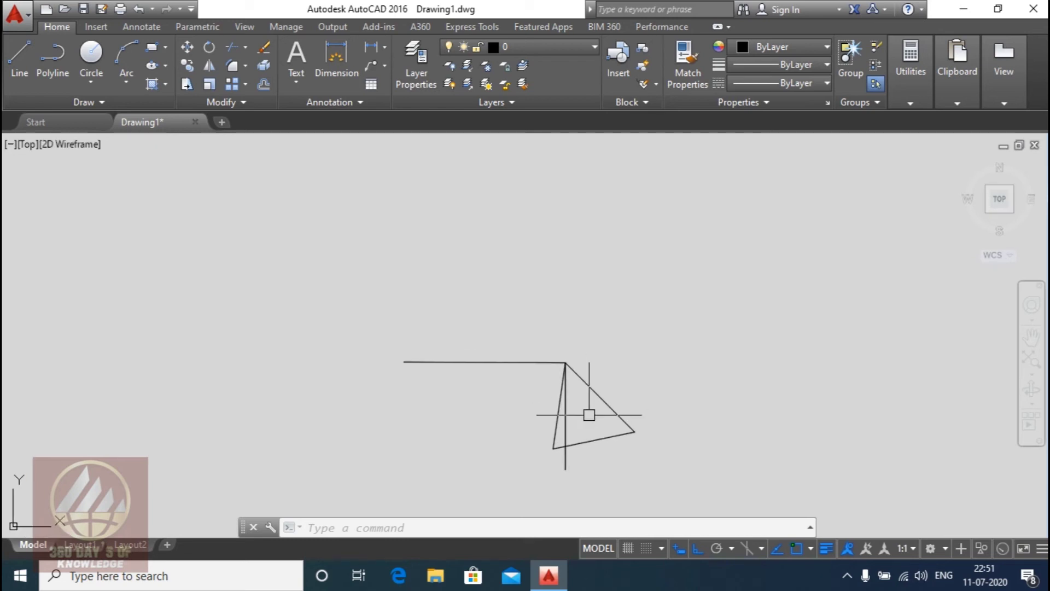
{"action": "scroll", "coordinate": [584, 418], "scroll_direction": "up", "scroll_amount": 2}
{"action": "scroll", "coordinate": [580, 405], "scroll_direction": "down", "scroll_amount": 4}
{"action": "left_click", "coordinate": [681, 322]}
{"action": "left_click", "coordinate": [475, 451]}
{"action": "key", "text": "Delete"}
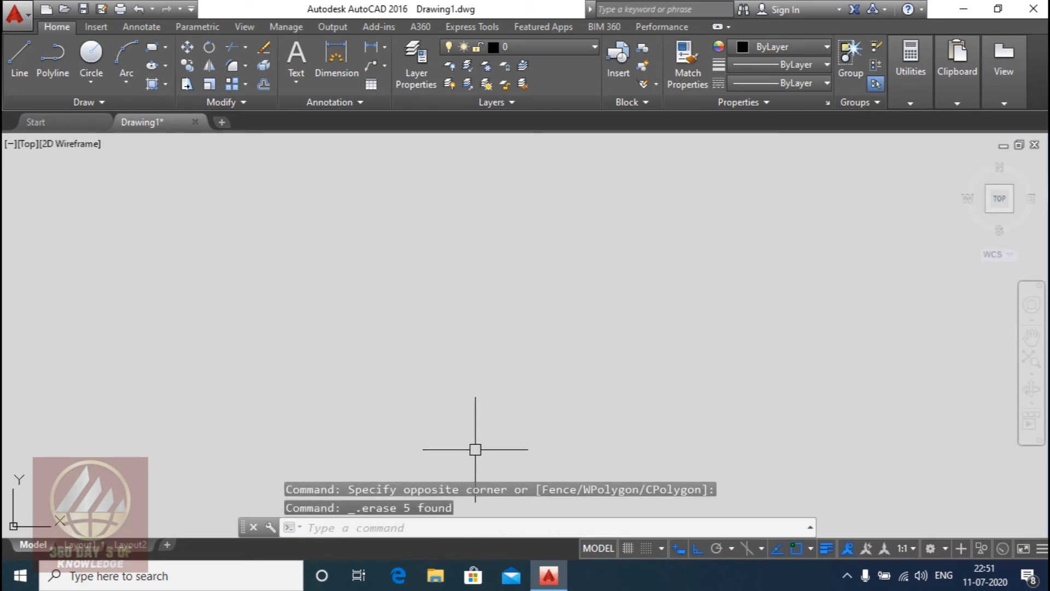
Step: Draw a single vertical line on the empty canvas
{"action": "type", "text": "l"}
{"action": "key", "text": "Return"}
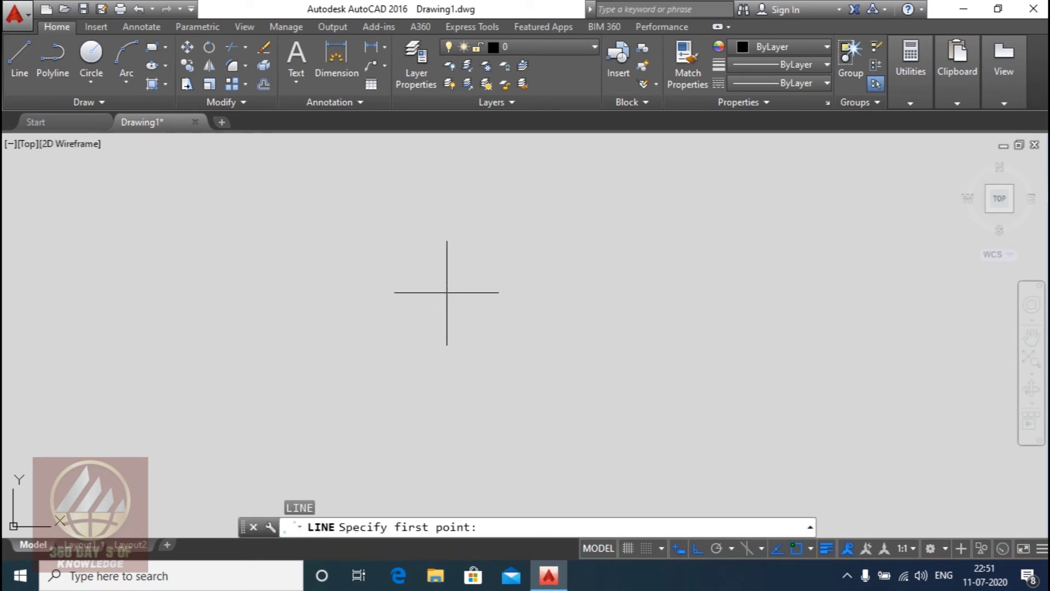
{"action": "left_click", "coordinate": [447, 292]}
{"action": "left_click", "coordinate": [449, 444]}
{"action": "key", "text": "Escape"}
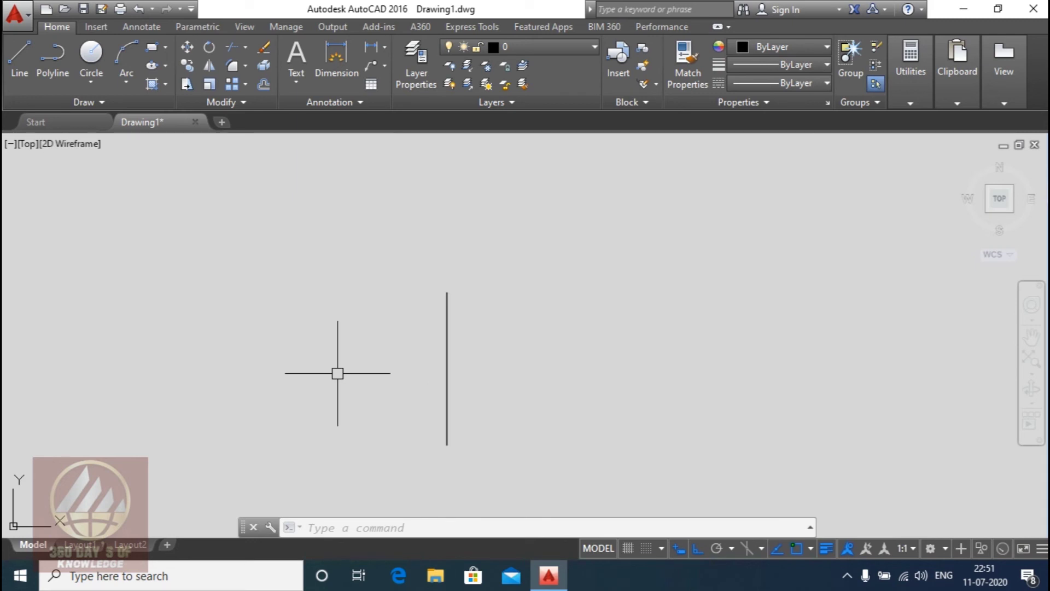
Step: Start a circle with its centre placed left of the vertical line
{"action": "type", "text": "c"}
{"action": "key", "text": "Return"}
{"action": "left_click", "coordinate": [295, 362]}
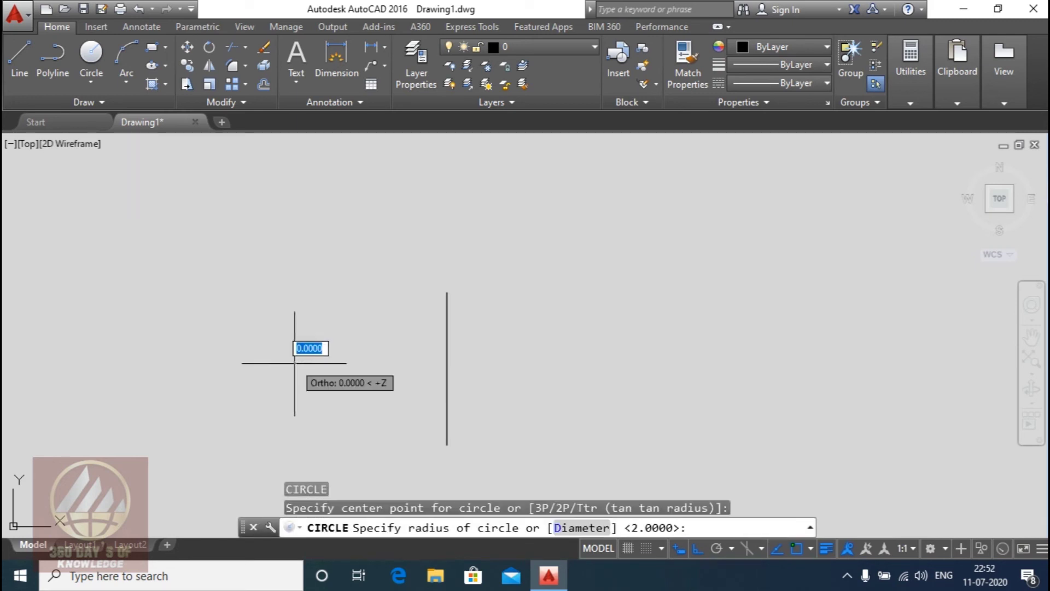
Step: Set the first circle's radius and draw an equal circle centred on its right quadrant
{"action": "left_click", "coordinate": [317, 362]}
{"action": "key", "text": "Return"}
{"action": "left_click", "coordinate": [317, 362]}
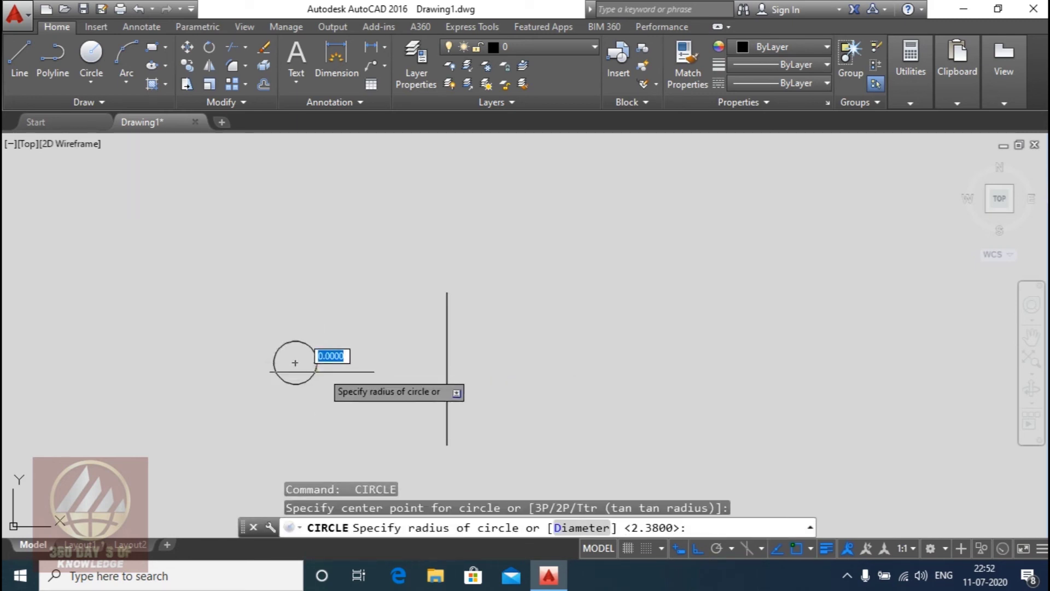
{"action": "left_click", "coordinate": [299, 366]}
Step: Copy the second circle to five positions around the first, forming a seven-circle flower
{"action": "scroll", "coordinate": [300, 366], "scroll_direction": "up", "scroll_amount": 4}
{"action": "left_click", "coordinate": [382, 321]}
{"action": "left_click", "coordinate": [388, 386]}
{"action": "type", "text": "co"}
{"action": "key", "text": "Return"}
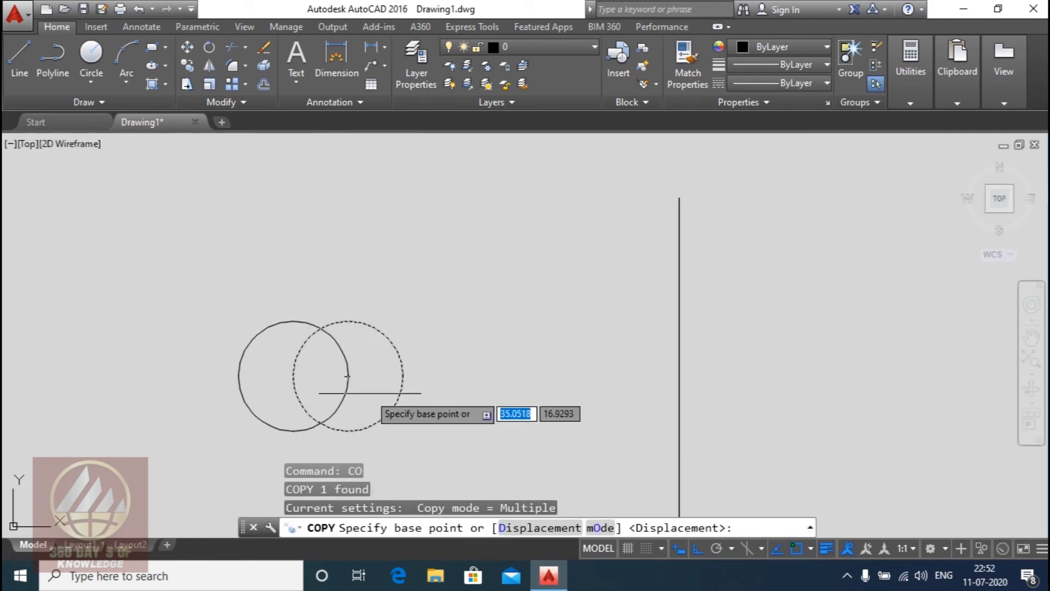
{"action": "left_click", "coordinate": [348, 376]}
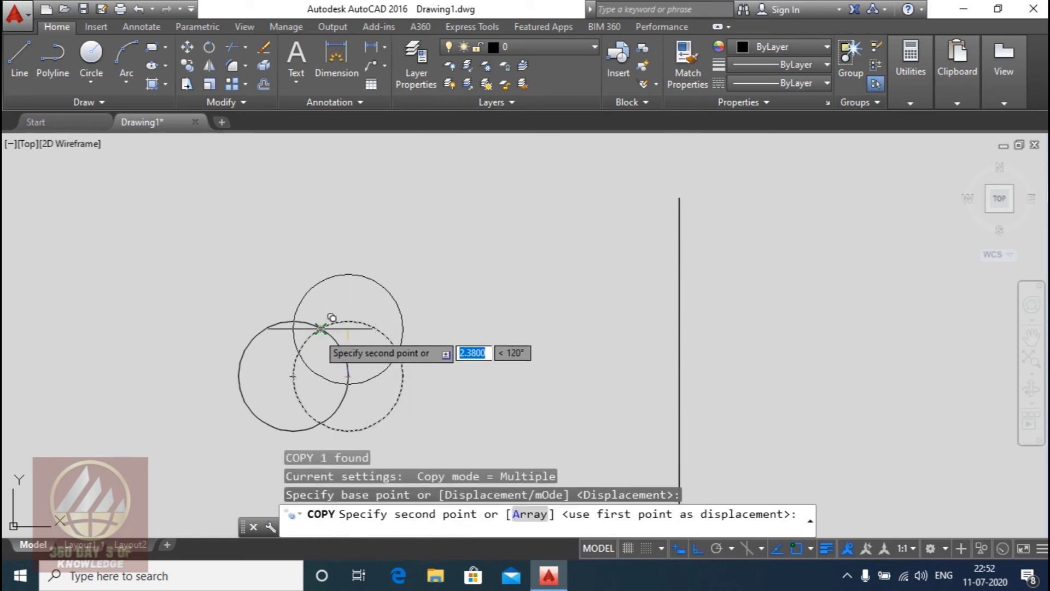
{"action": "left_click", "coordinate": [320, 328]}
{"action": "left_click", "coordinate": [266, 328]}
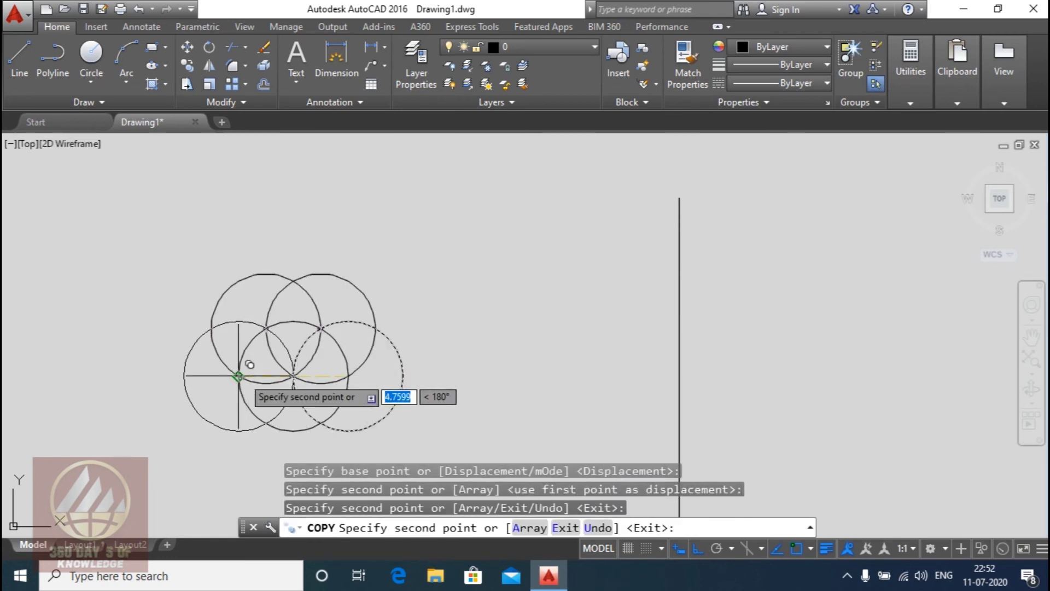
{"action": "left_click", "coordinate": [238, 376]}
{"action": "left_click", "coordinate": [266, 422]}
{"action": "left_click", "coordinate": [321, 422]}
{"action": "key", "text": "Escape"}
Step: Pan the view to reposition the flower on screen
{"action": "scroll", "coordinate": [529, 367], "scroll_direction": "down", "scroll_amount": 2}
{"action": "middle_click_drag", "start_coordinate": [426, 328], "coordinate": [447, 321]}
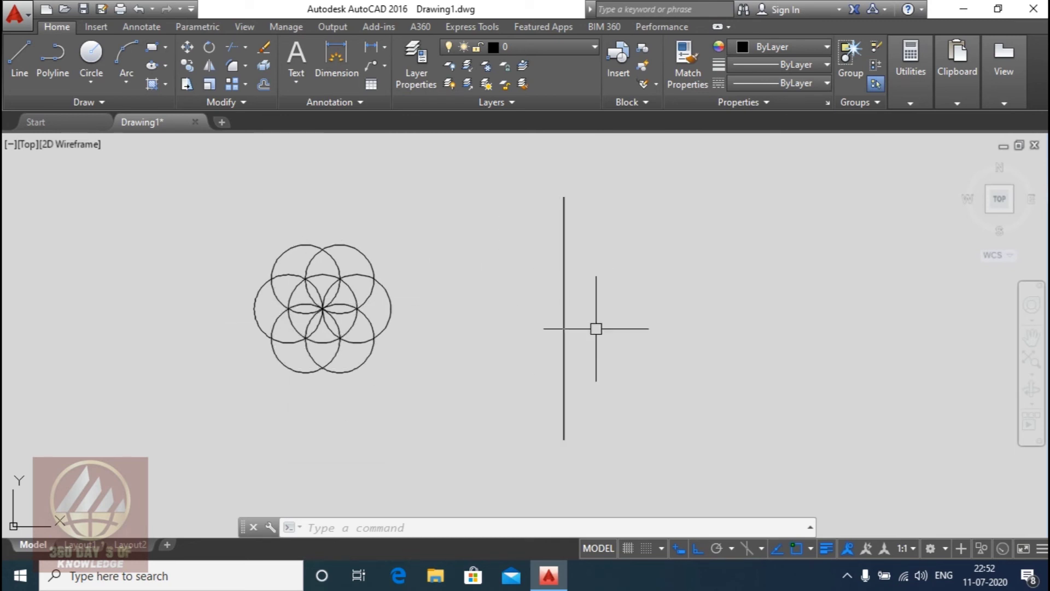
{"action": "middle_click_drag", "start_coordinate": [596, 328], "coordinate": [506, 340]}
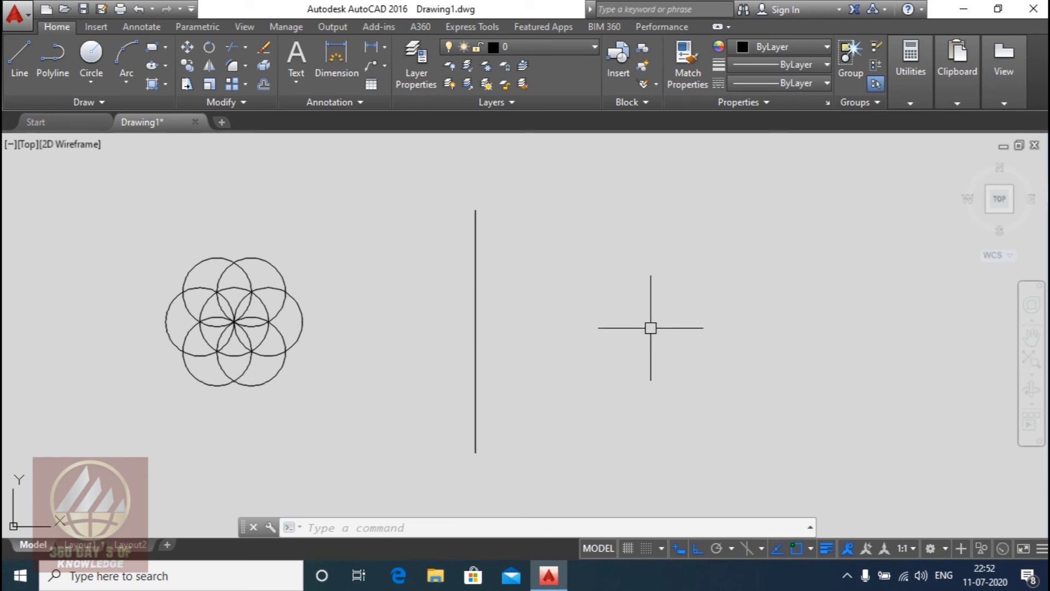
{"action": "scroll", "coordinate": [639, 352], "scroll_direction": "down", "scroll_amount": 2}
Step: Mirror all seven flower circles across the vertical line's endpoints, keeping the source flower
{"action": "left_click", "coordinate": [452, 272]}
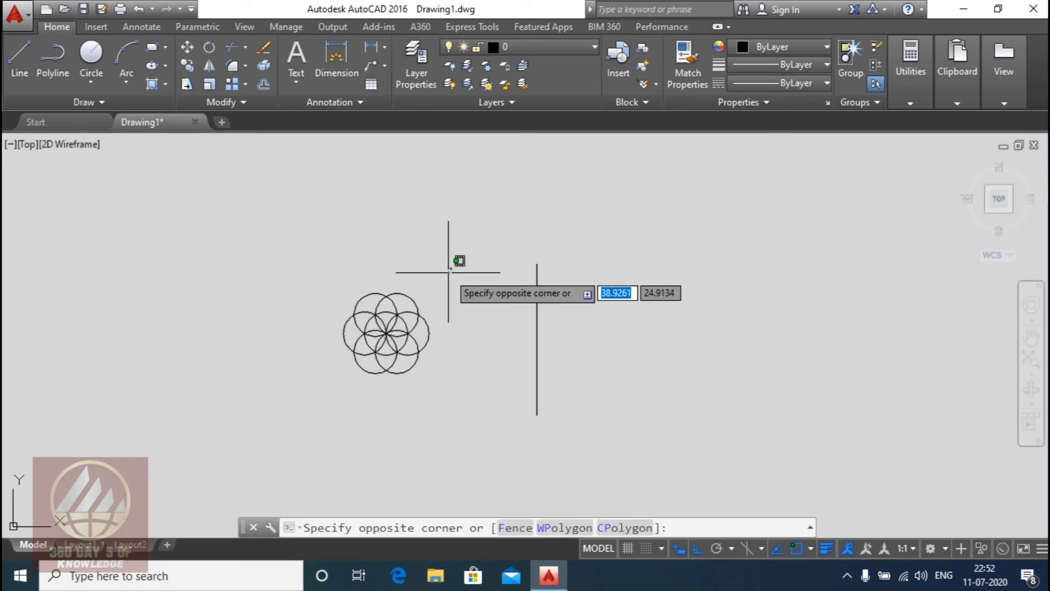
{"action": "left_click", "coordinate": [327, 374]}
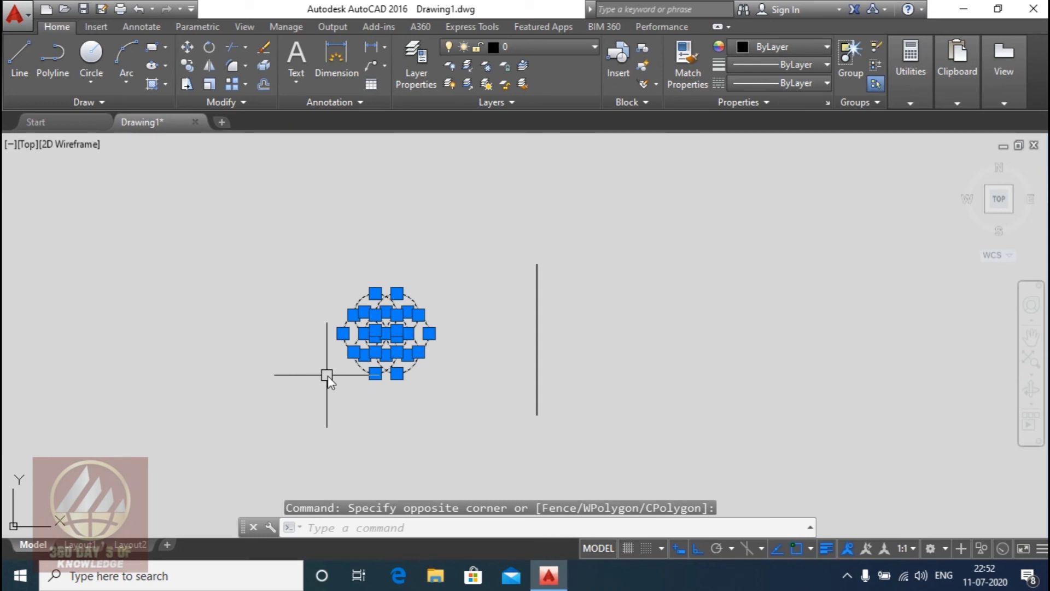
{"action": "type", "text": "mi"}
{"action": "key", "text": "Return"}
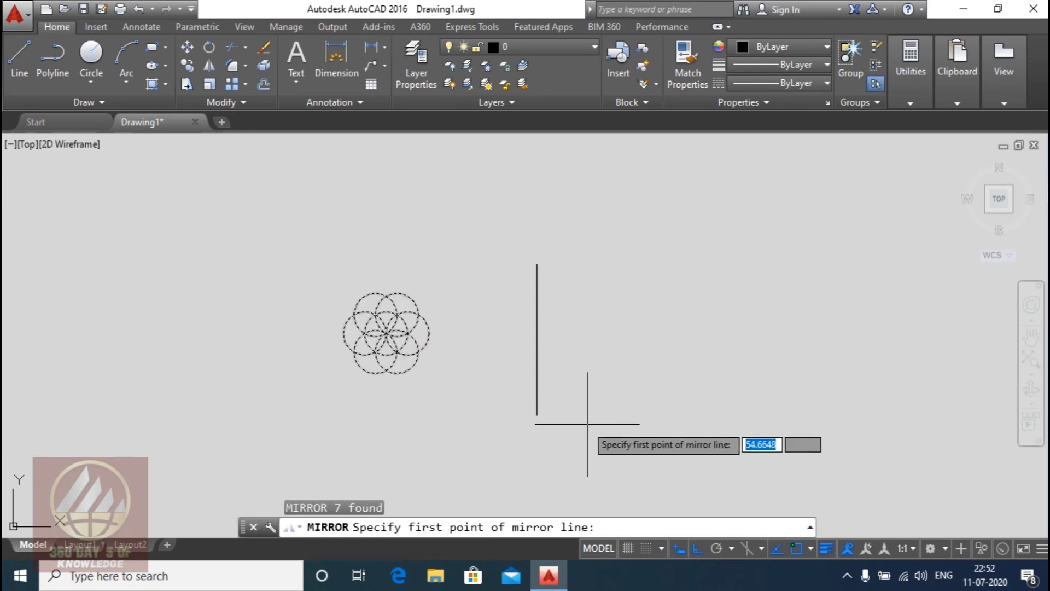
{"action": "left_click", "coordinate": [537, 414]}
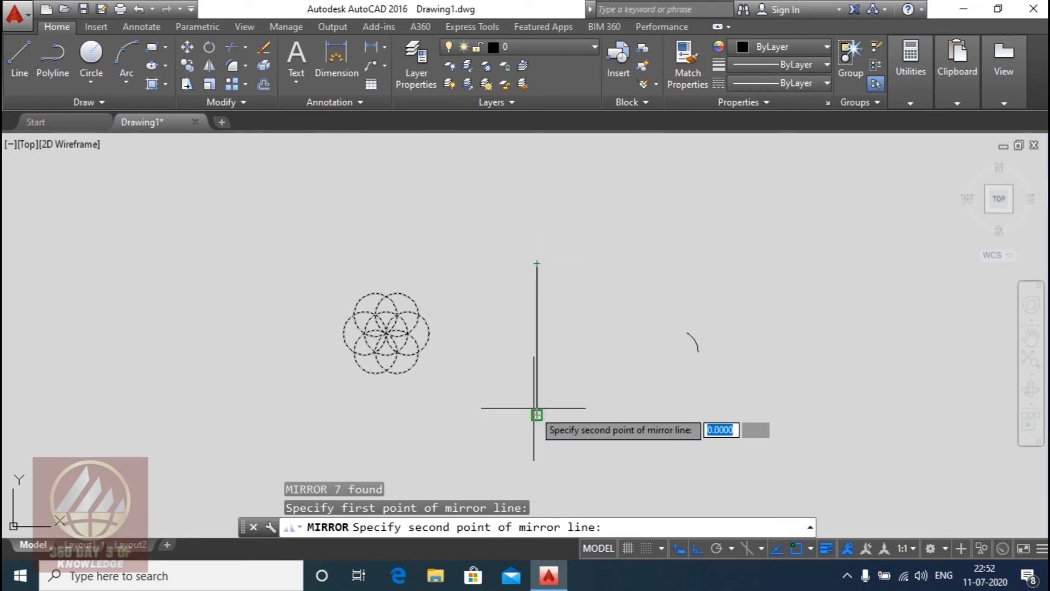
{"action": "left_click", "coordinate": [536, 263]}
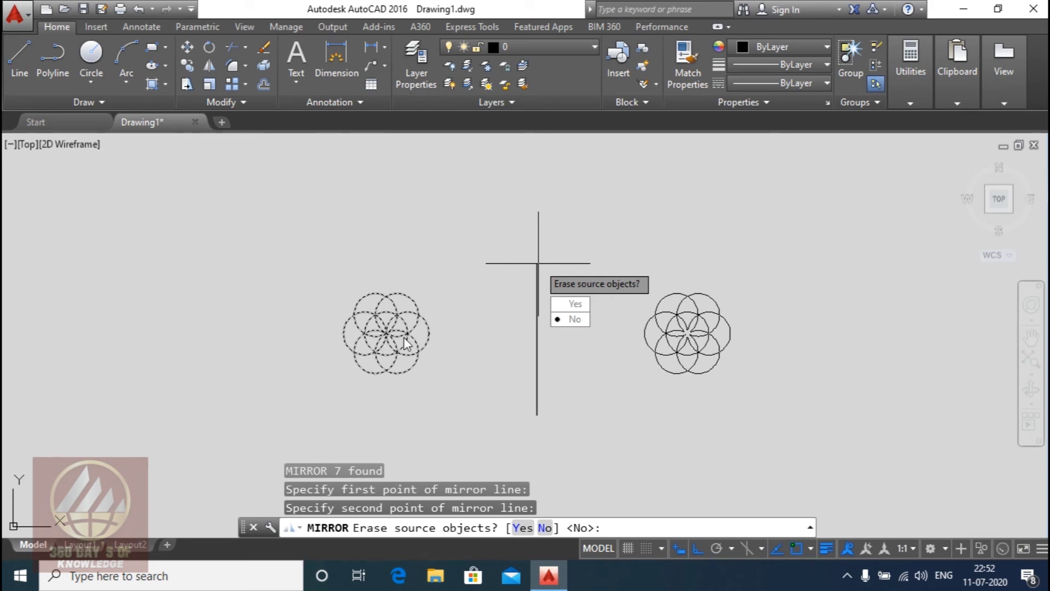
{"action": "left_click", "coordinate": [572, 321]}
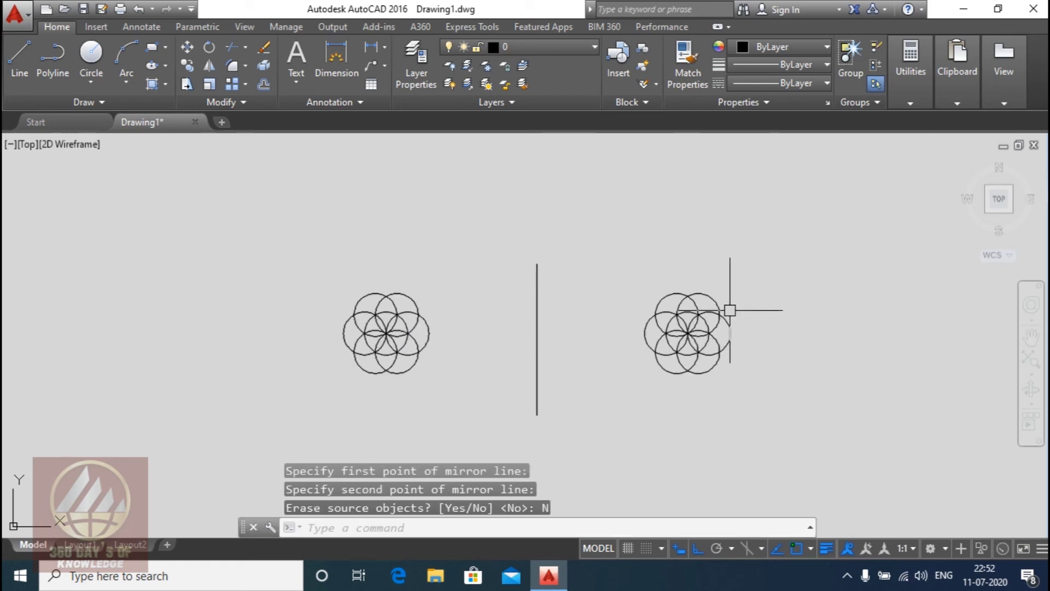
{"action": "scroll", "coordinate": [678, 341], "scroll_direction": "down", "scroll_amount": 3}
{"action": "scroll", "coordinate": [645, 352], "scroll_direction": "up", "scroll_amount": 1}
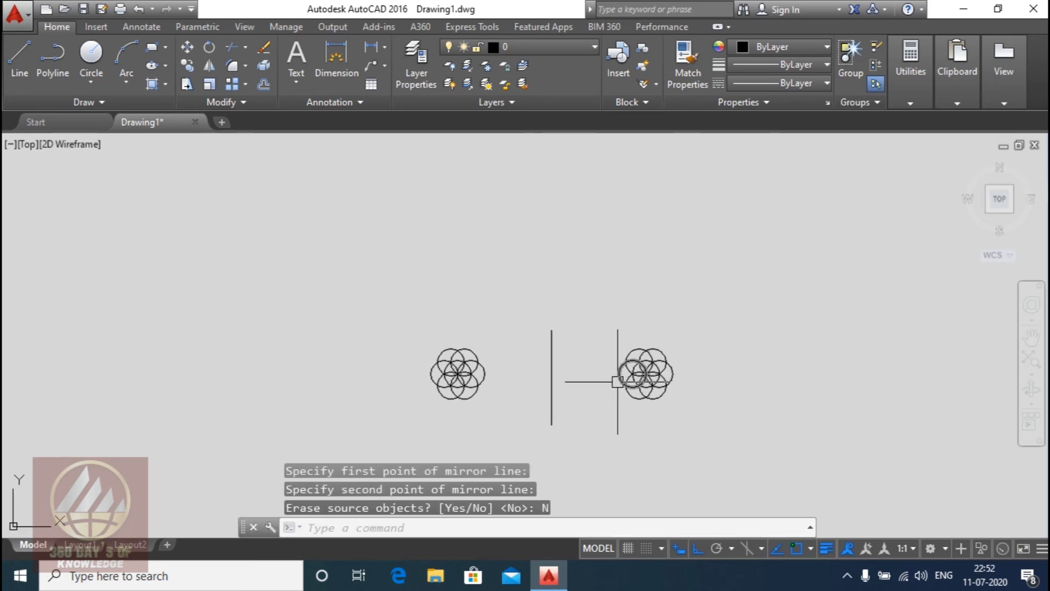
{"action": "key", "text": "Return"}
Step: With Ortho off, draw a diagonal line sloping down-right beside the right flower
{"action": "left_click", "coordinate": [627, 313]}
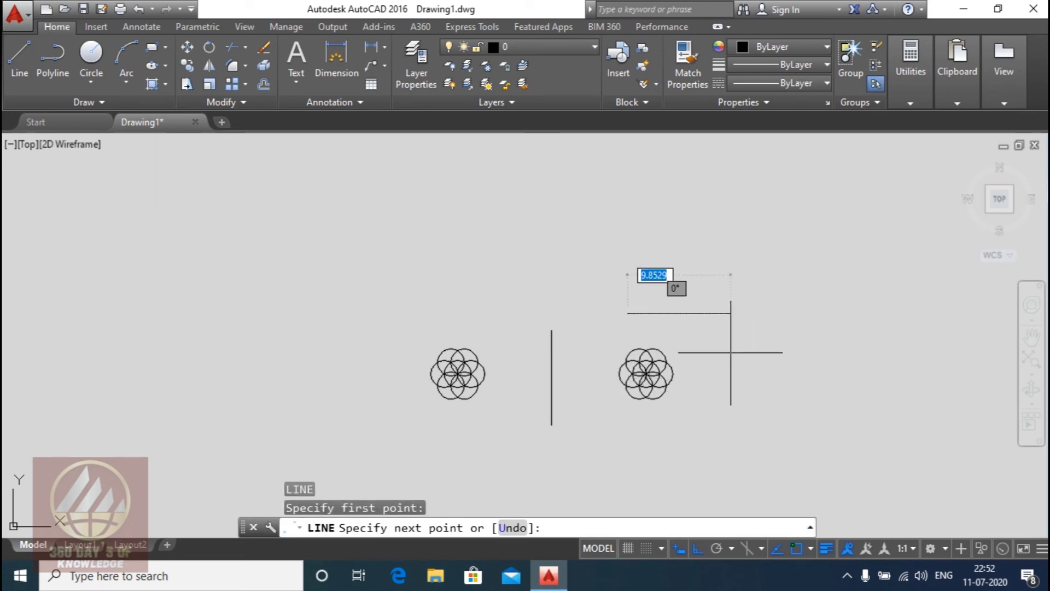
{"action": "key", "text": "F8"}
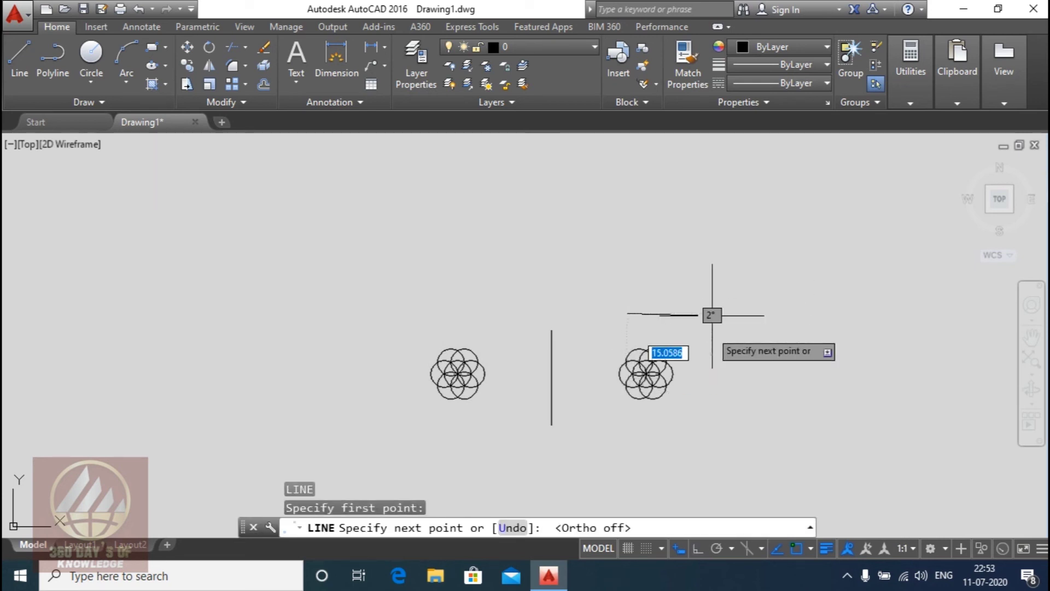
{"action": "left_click", "coordinate": [784, 402]}
{"action": "key", "text": "Escape"}
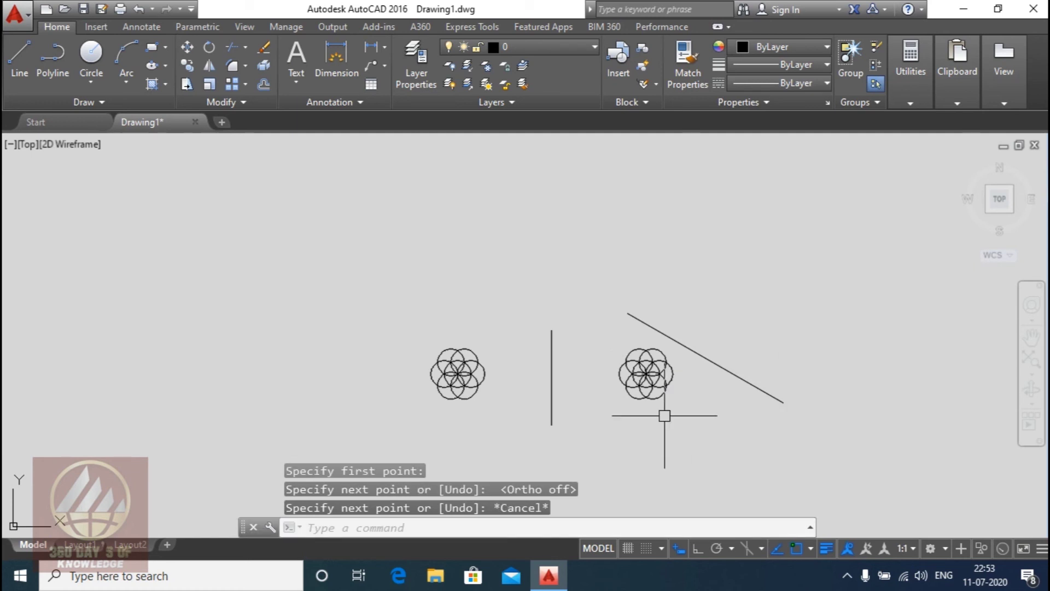
Step: Mirror the right flower across the diagonal line's endpoints, keeping the original
{"action": "left_click", "coordinate": [669, 415]}
{"action": "left_click", "coordinate": [608, 353]}
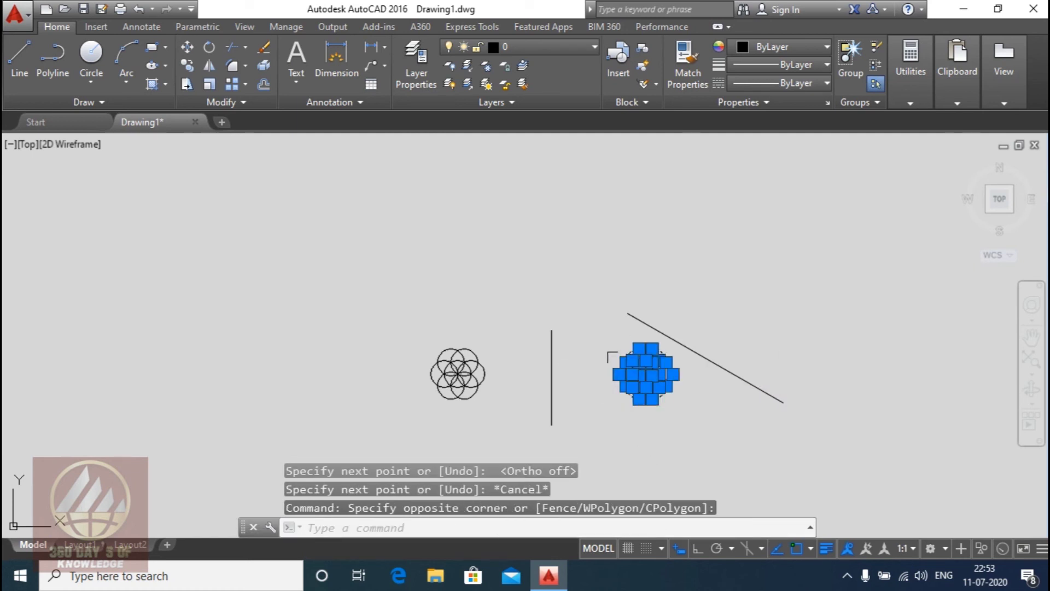
{"action": "type", "text": "mi"}
{"action": "key", "text": "Return"}
{"action": "middle_click_drag", "start_coordinate": [756, 417], "coordinate": [675, 448]}
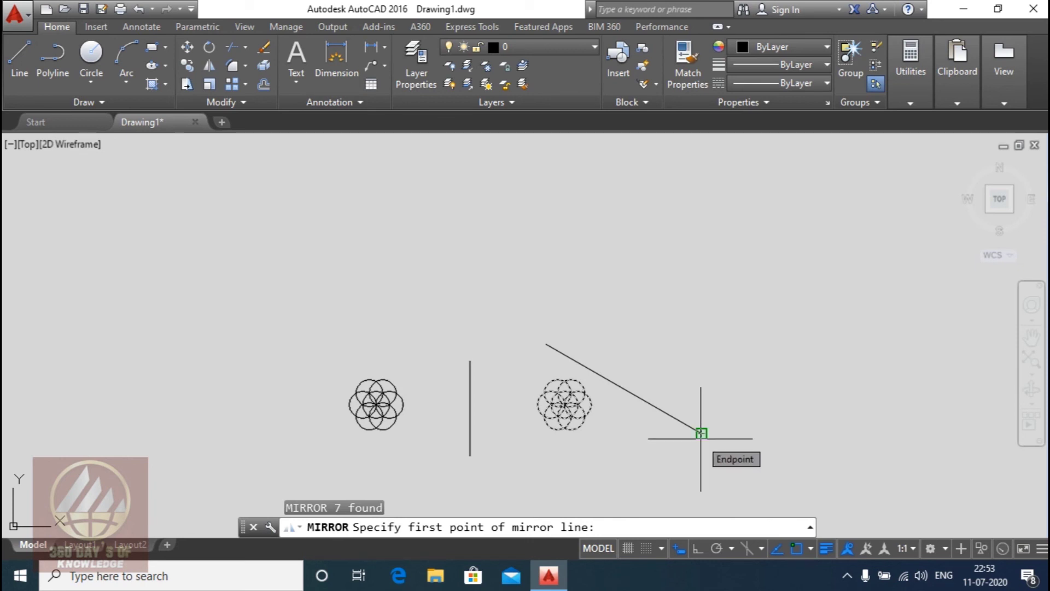
{"action": "left_click", "coordinate": [700, 432]}
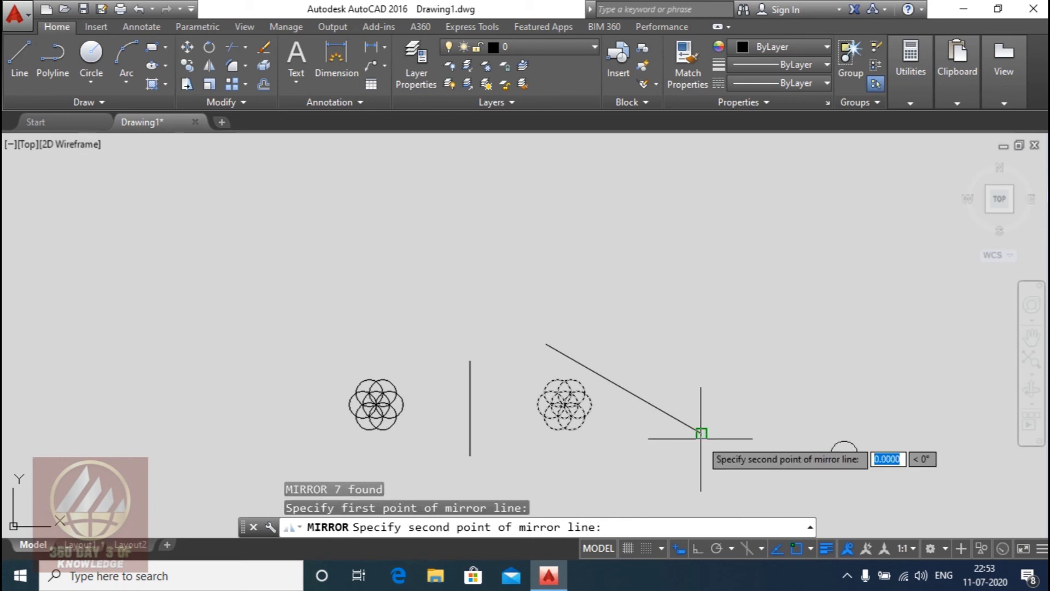
{"action": "left_click", "coordinate": [546, 344]}
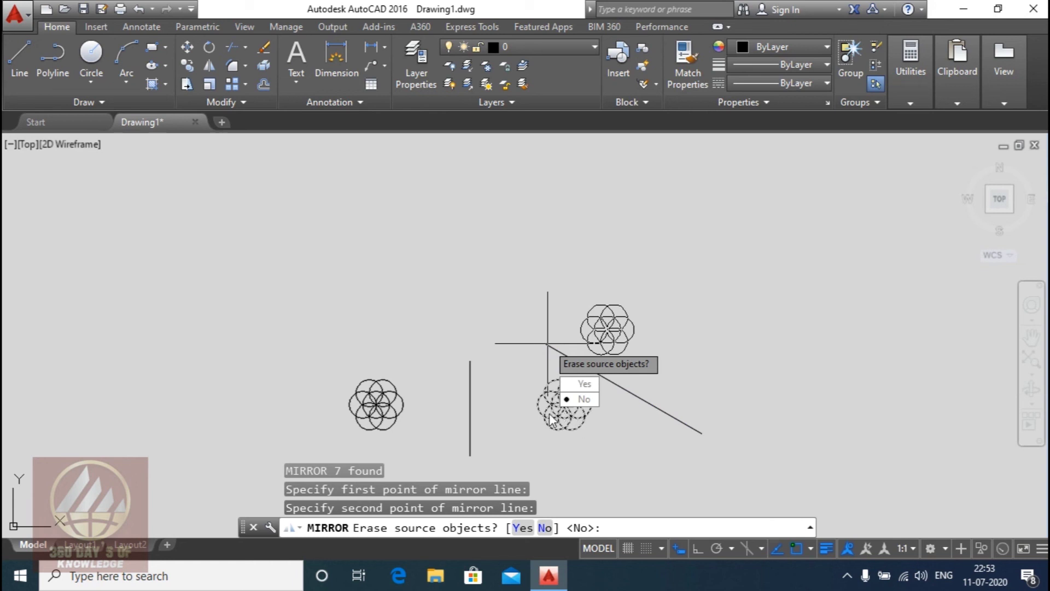
{"action": "left_click", "coordinate": [585, 400]}
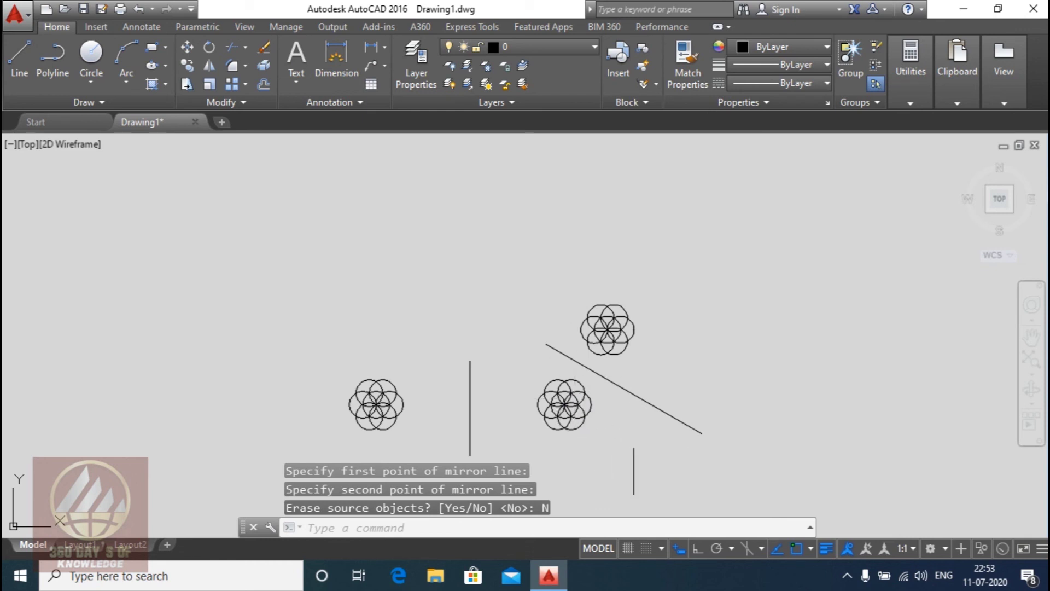
{"action": "scroll", "coordinate": [753, 392], "scroll_direction": "down", "scroll_amount": 4}
Step: Draw a short sloping line rising to the upper right near the flower
{"action": "middle_click_drag", "start_coordinate": [753, 392], "coordinate": [723, 393]}
{"action": "scroll", "coordinate": [523, 394], "scroll_direction": "up", "scroll_amount": 4}
{"action": "type", "text": "L"}
{"action": "key", "text": "Return"}
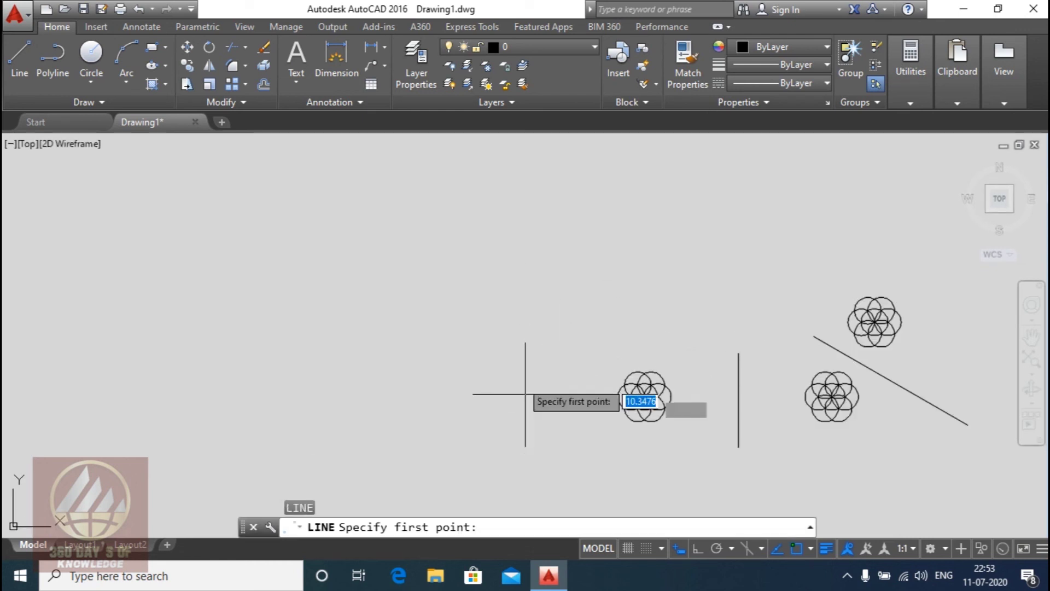
{"action": "left_click", "coordinate": [539, 372]}
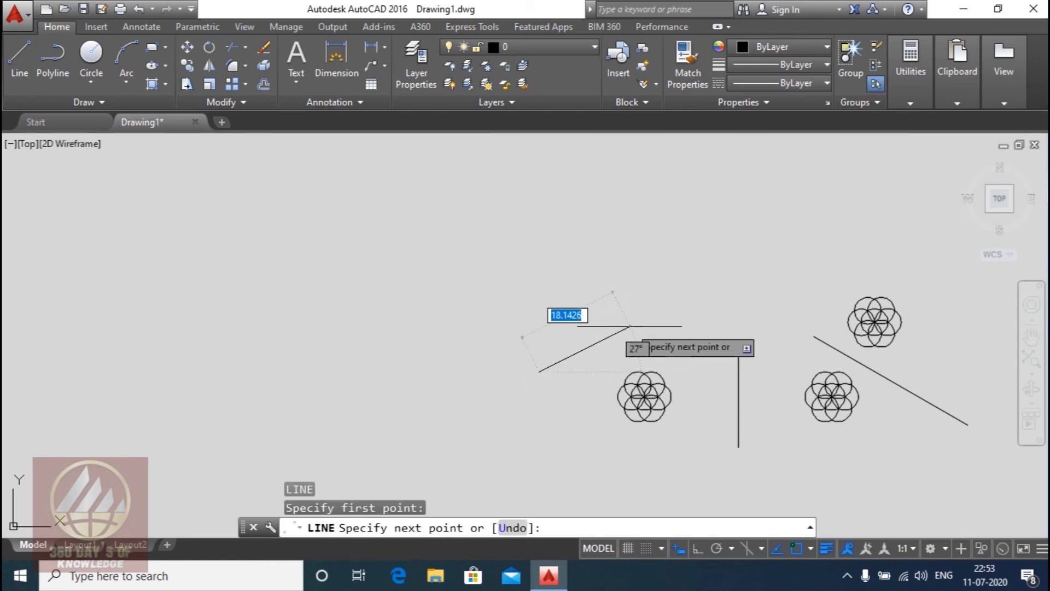
{"action": "left_click", "coordinate": [629, 326]}
{"action": "key", "text": "Escape"}
Step: Mirror the flower across the sloping line and erase the source, leaving only the reflection
{"action": "left_click", "coordinate": [675, 450]}
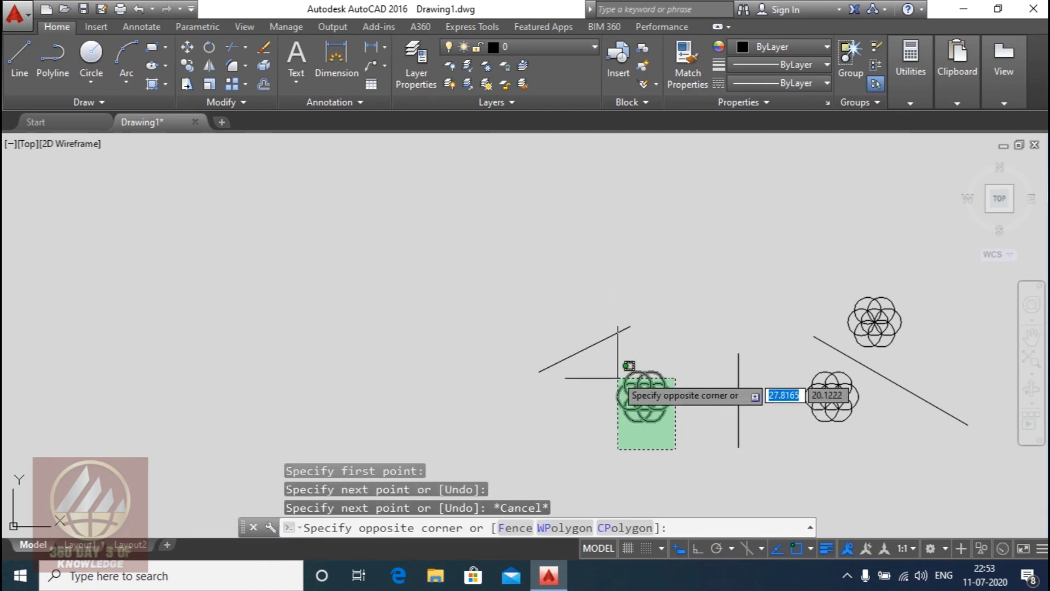
{"action": "left_click", "coordinate": [613, 370]}
{"action": "type", "text": "mi"}
{"action": "key", "text": "Return"}
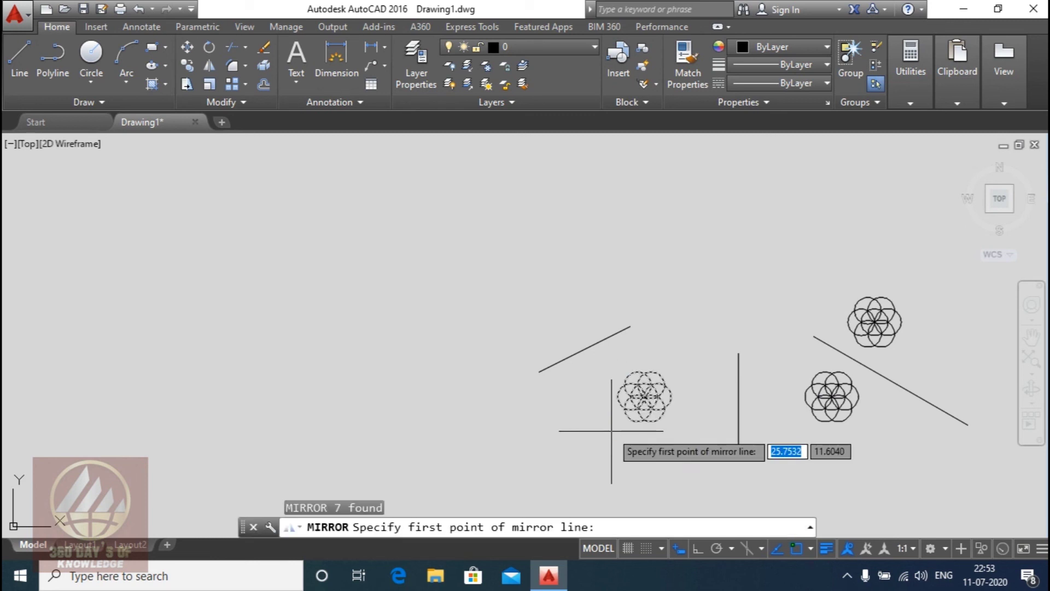
{"action": "left_click", "coordinate": [539, 372]}
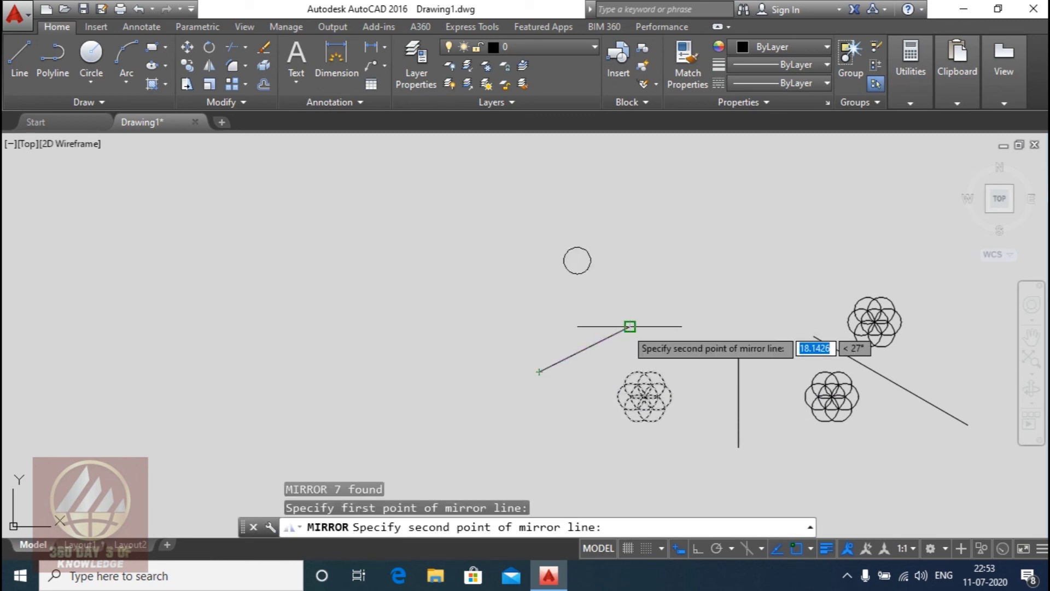
{"action": "left_click", "coordinate": [627, 328]}
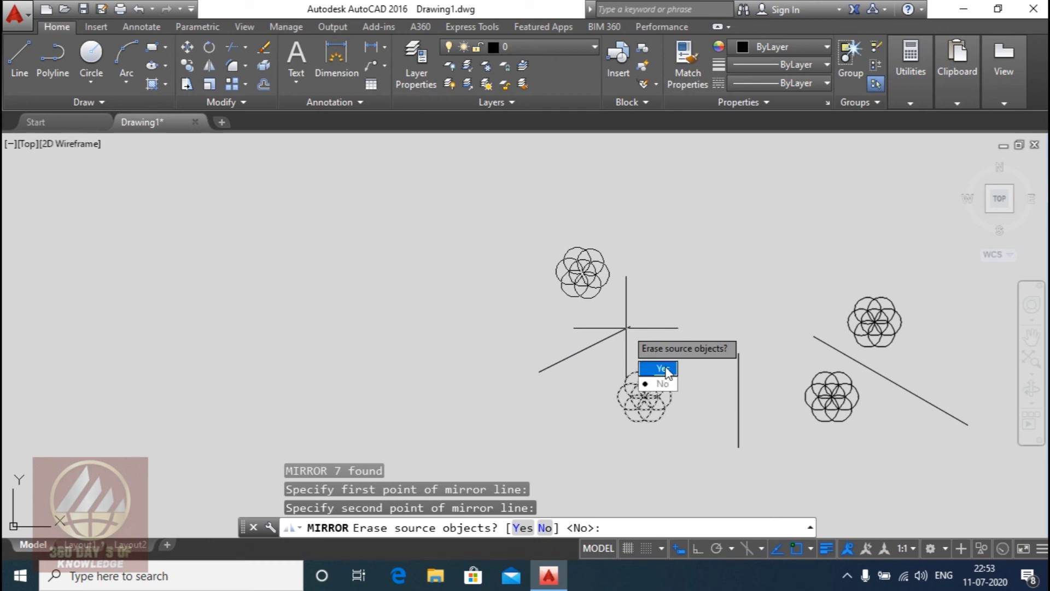
{"action": "left_click", "coordinate": [663, 367]}
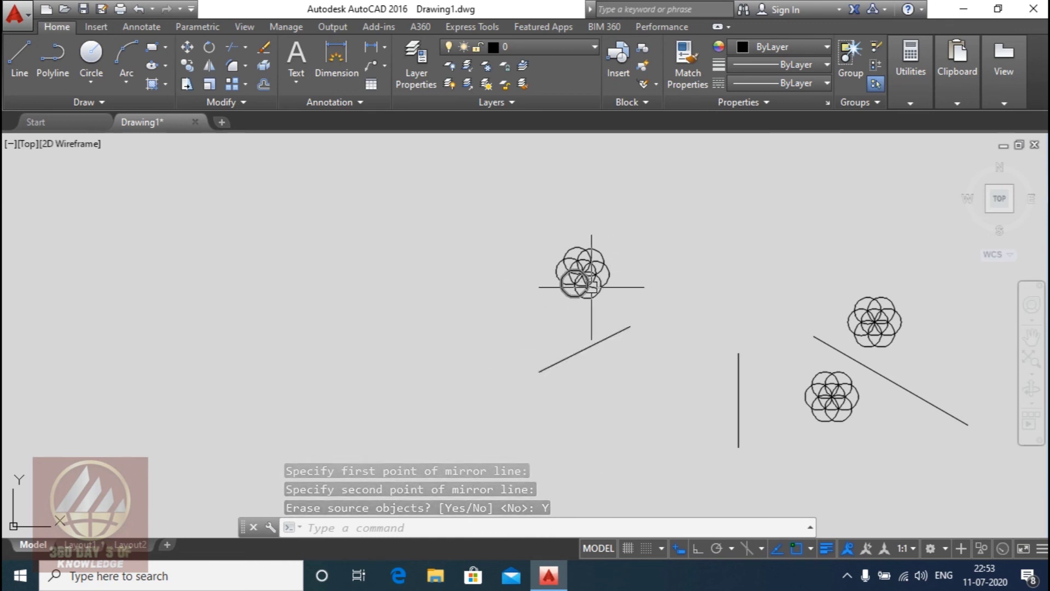
{"action": "scroll", "coordinate": [585, 320], "scroll_direction": "down", "scroll_amount": 2}
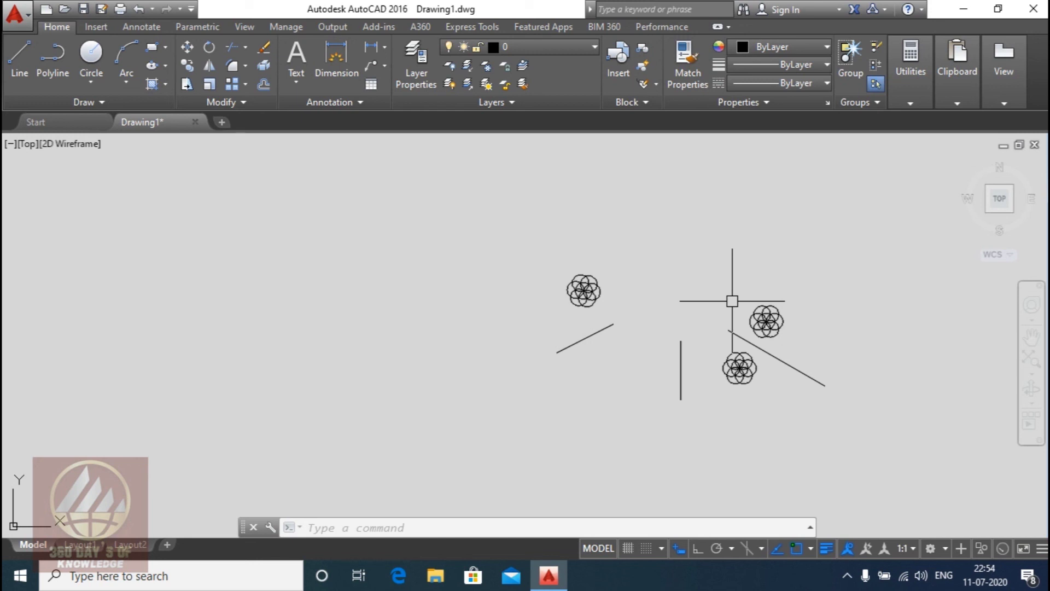
{"action": "scroll", "coordinate": [568, 241], "scroll_direction": "up", "scroll_amount": 6}
Step: Draw a horizontal Ortho line through the upper-left flower's centre
{"action": "middle_click_drag", "start_coordinate": [785, 386], "coordinate": [730, 338]}
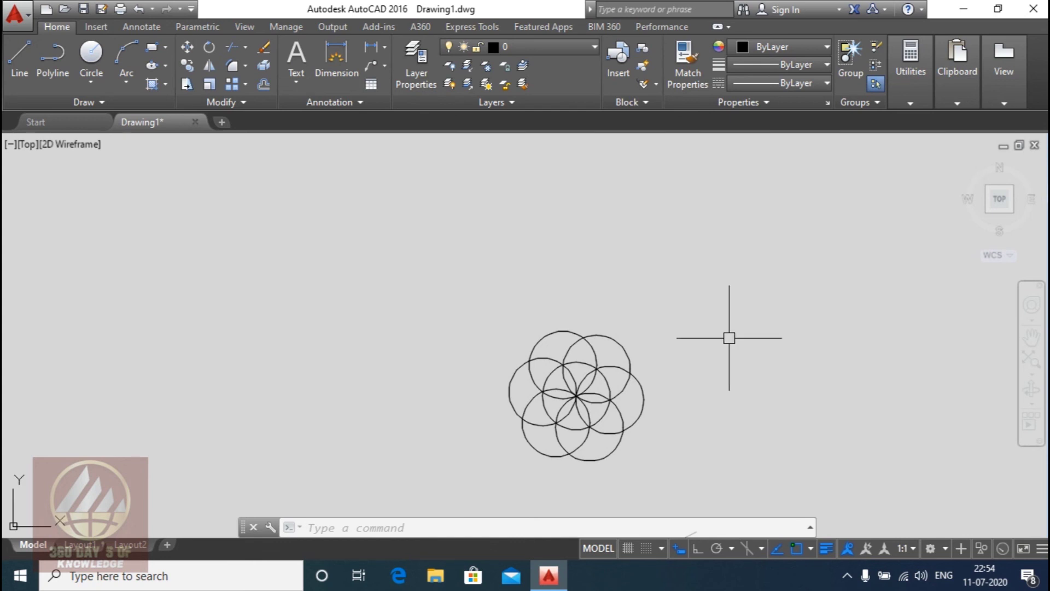
{"action": "type", "text": "l"}
{"action": "key", "text": "Return"}
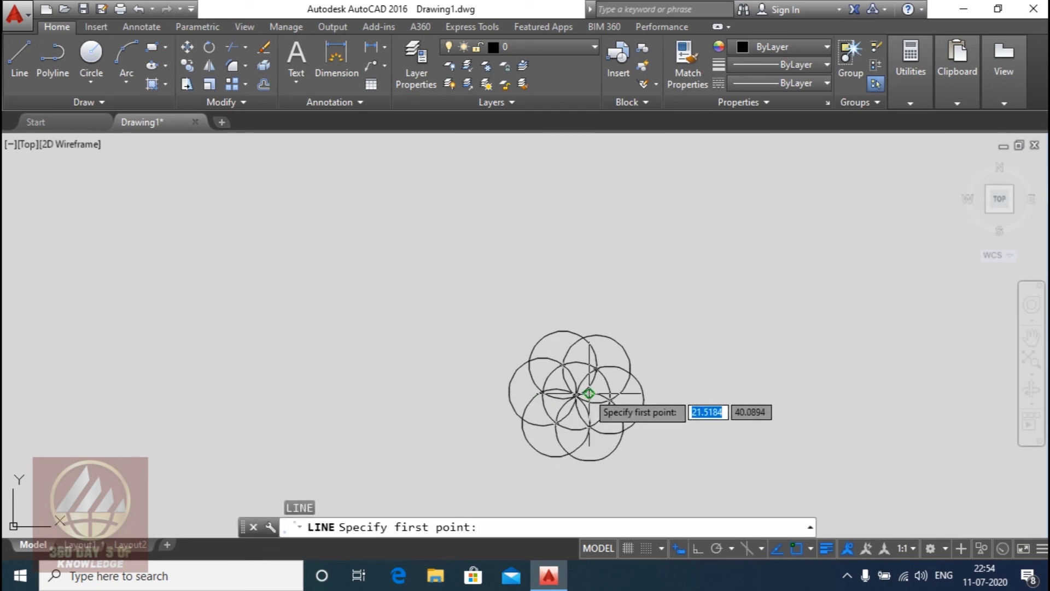
{"action": "left_click", "coordinate": [576, 394]}
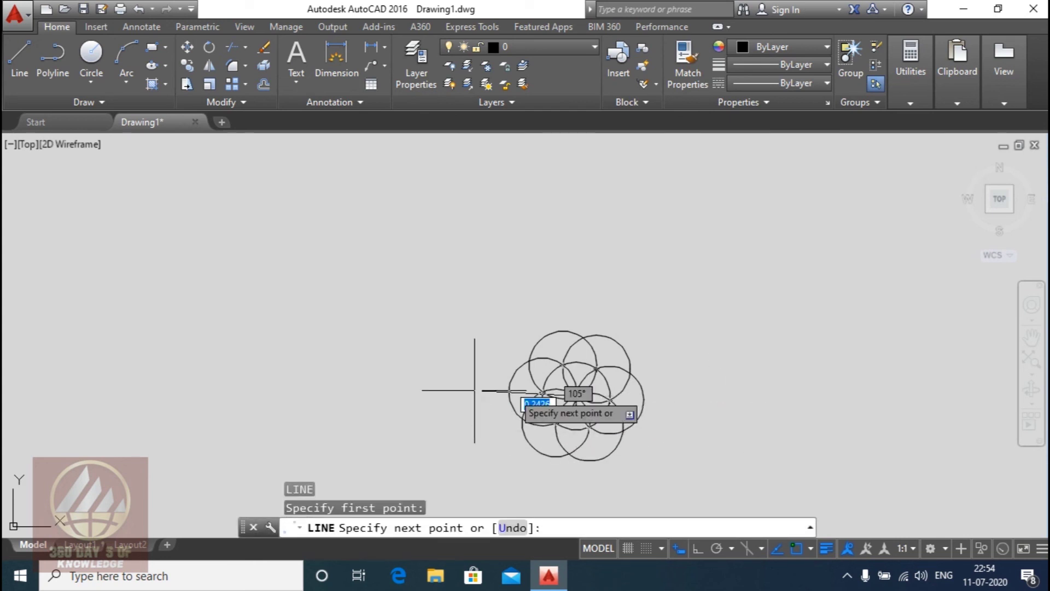
{"action": "key", "text": "F8"}
{"action": "left_click", "coordinate": [447, 394]}
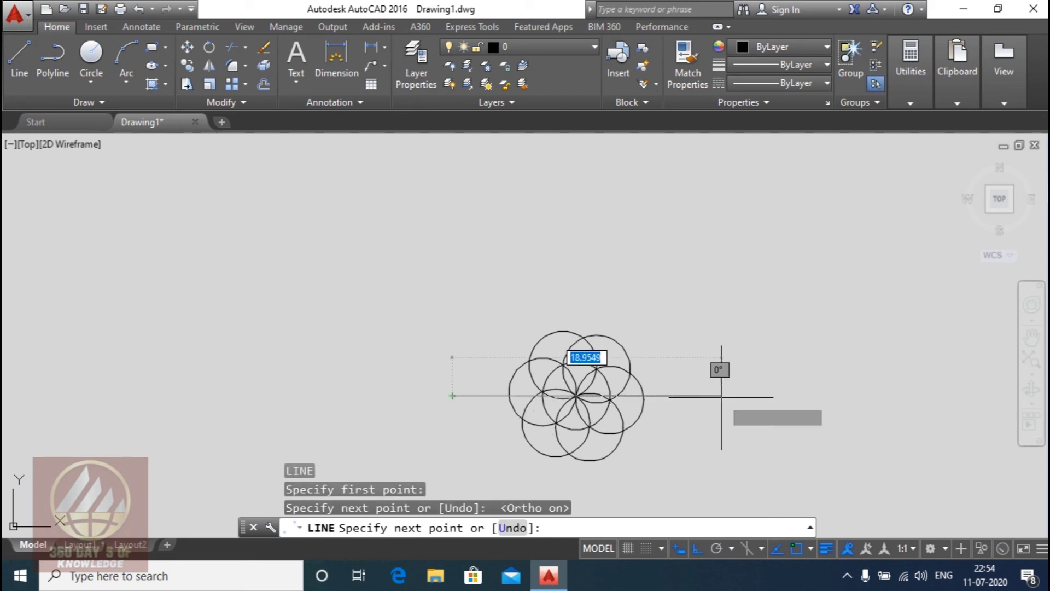
{"action": "left_click", "coordinate": [725, 372]}
{"action": "key", "text": "Escape"}
Step: Trim away the arcs above the horizontal line using a crossing window
{"action": "scroll", "coordinate": [630, 372], "scroll_direction": "up", "scroll_amount": 2}
{"action": "scroll", "coordinate": [658, 389], "scroll_direction": "up", "scroll_amount": 1}
{"action": "type", "text": "t"}
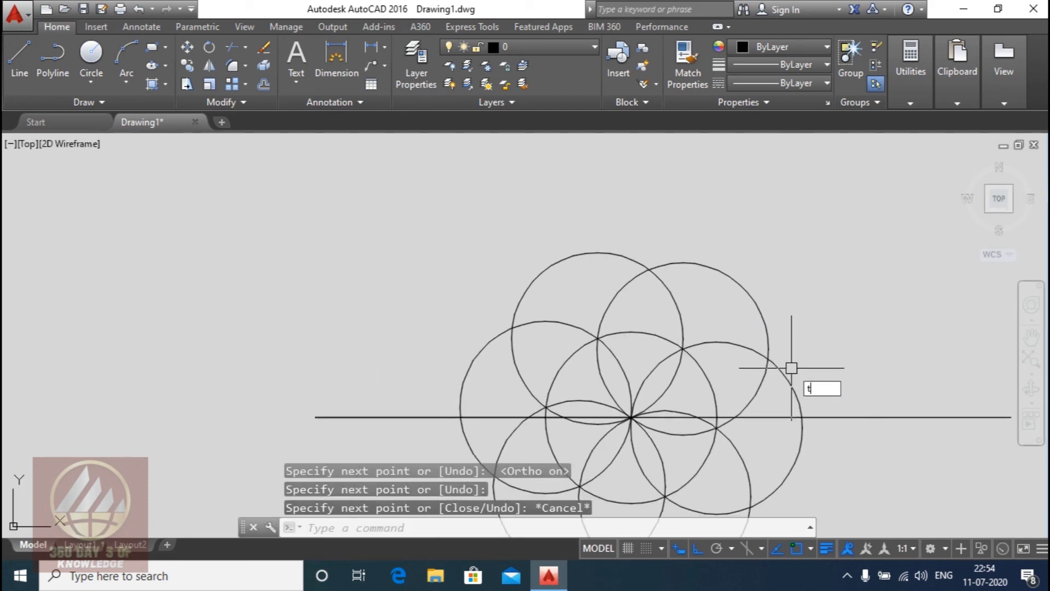
{"action": "type", "text": "r"}
{"action": "key", "text": "Return"}
{"action": "key", "text": "Return"}
{"action": "left_click", "coordinate": [813, 204]}
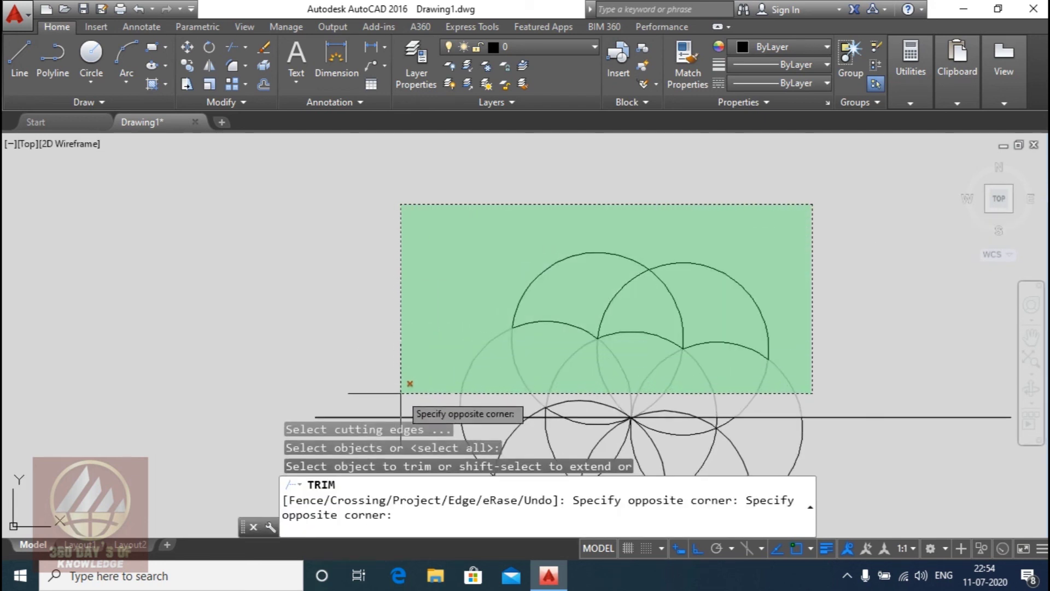
{"action": "left_click", "coordinate": [400, 408]}
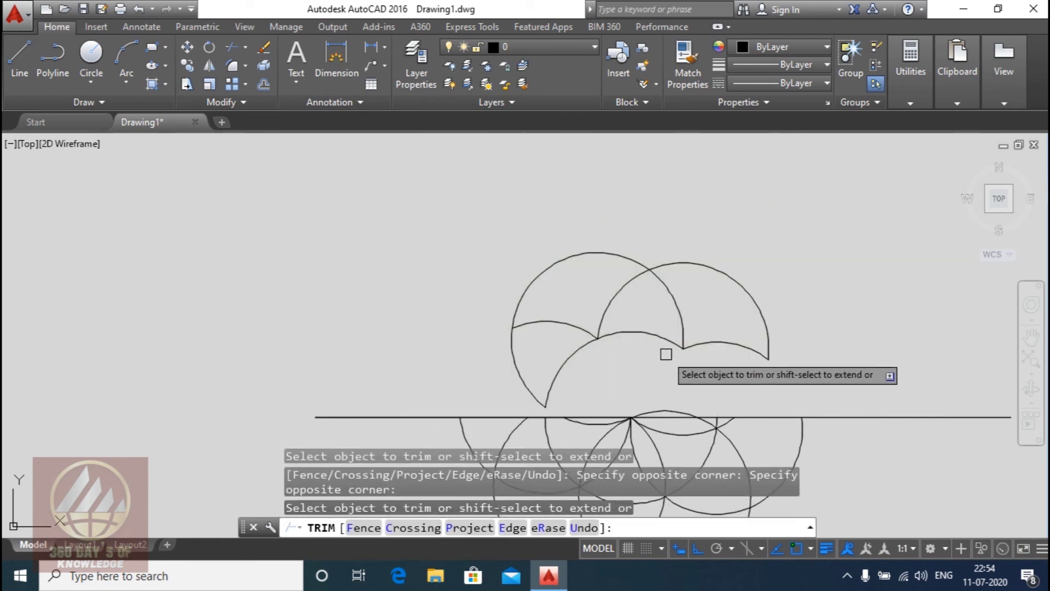
{"action": "key", "text": "Escape"}
Step: Window-select and delete the leftover arcs remaining above the line
{"action": "left_click", "coordinate": [785, 201]}
{"action": "left_click", "coordinate": [429, 376]}
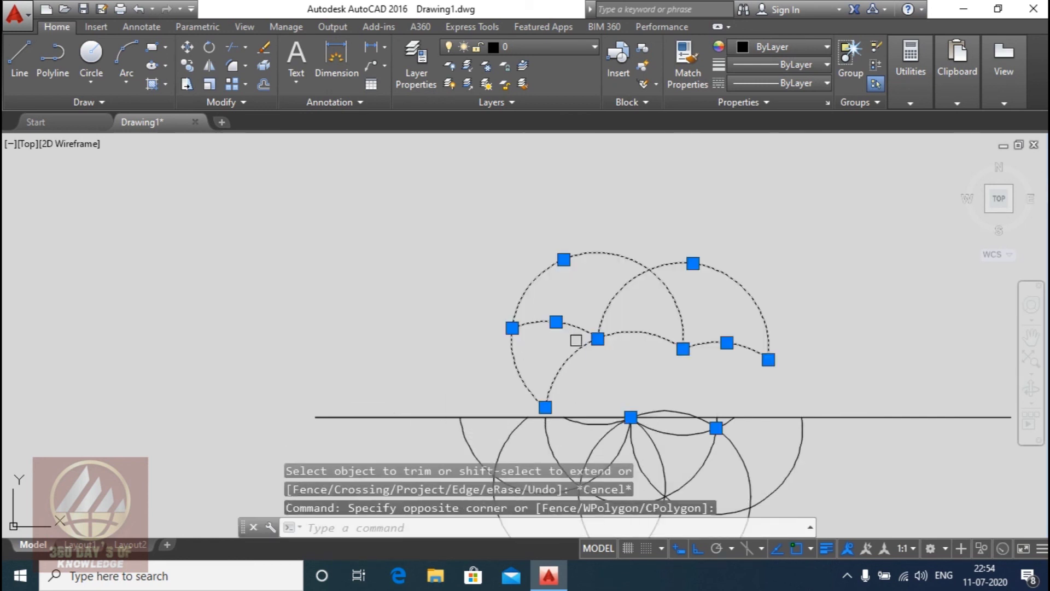
{"action": "key", "text": "Delete"}
{"action": "scroll", "coordinate": [607, 317], "scroll_direction": "up", "scroll_amount": 2}
{"action": "scroll", "coordinate": [603, 326], "scroll_direction": "up", "scroll_amount": 2}
Step: Start another trim, then cancel it, leaving only the lower half flower
{"action": "type", "text": "tr"}
{"action": "key", "text": "Return"}
{"action": "key", "text": "Return"}
{"action": "scroll", "coordinate": [565, 321], "scroll_direction": "down", "scroll_amount": 4}
{"action": "key", "text": "Escape"}
{"action": "scroll", "coordinate": [633, 359], "scroll_direction": "up", "scroll_amount": 3}
{"action": "scroll", "coordinate": [626, 315], "scroll_direction": "down", "scroll_amount": 5}
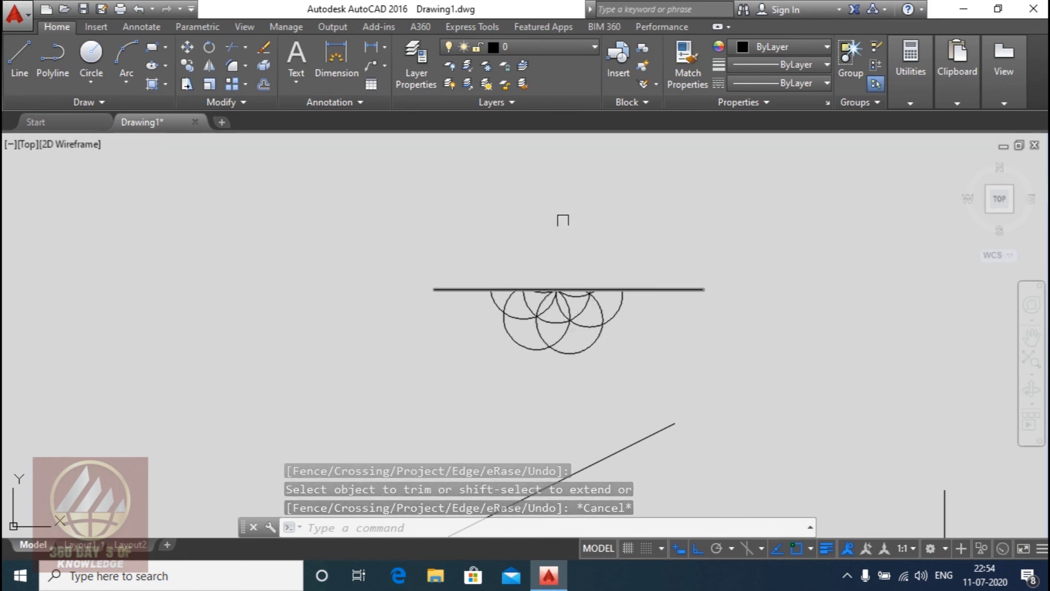
{"action": "scroll", "coordinate": [609, 329], "scroll_direction": "up", "scroll_amount": 4}
Step: Select the lower half flower together with the horizontal line
{"action": "left_click", "coordinate": [654, 409]}
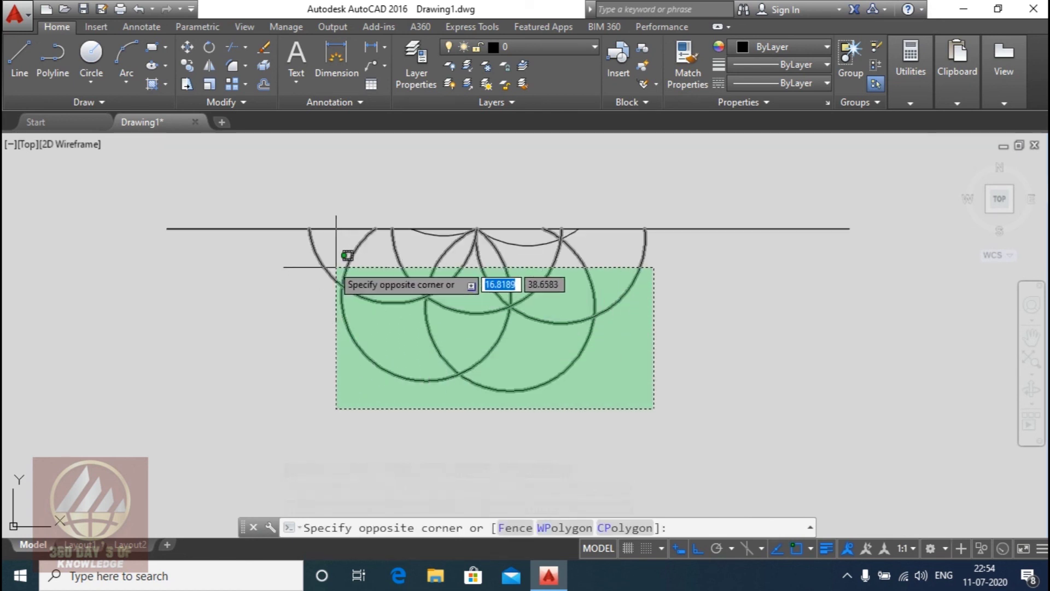
{"action": "left_click", "coordinate": [300, 234]}
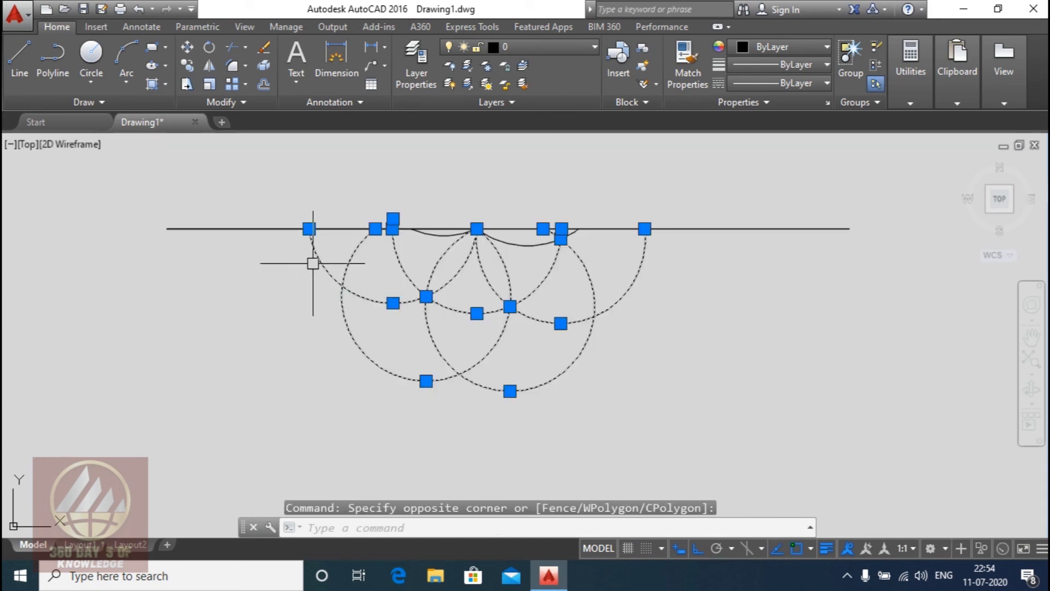
{"action": "left_click", "coordinate": [654, 389]}
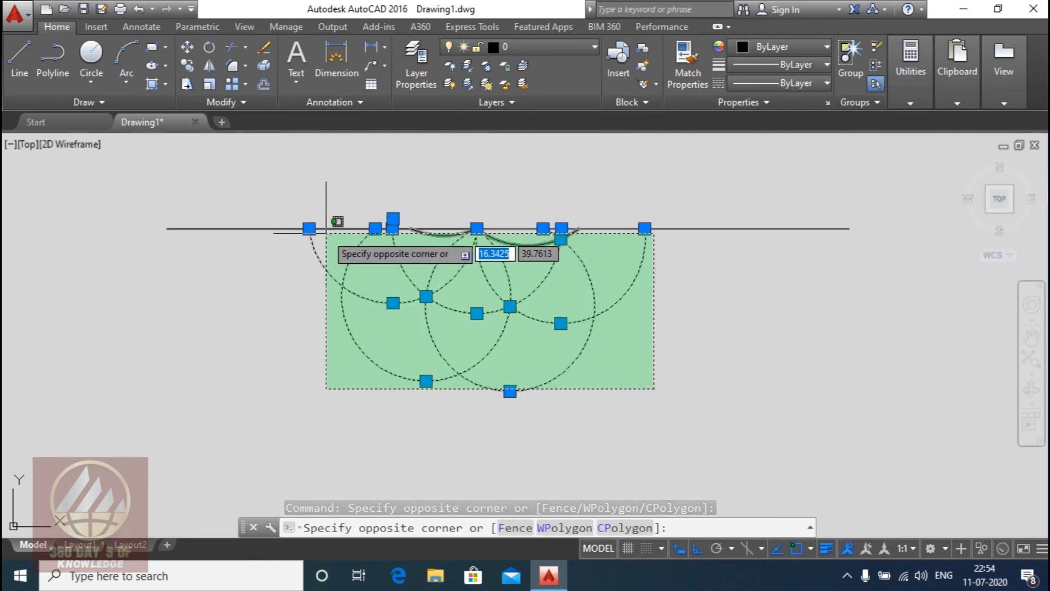
{"action": "left_click", "coordinate": [326, 232]}
{"action": "scroll", "coordinate": [680, 357], "scroll_direction": "down", "scroll_amount": 5}
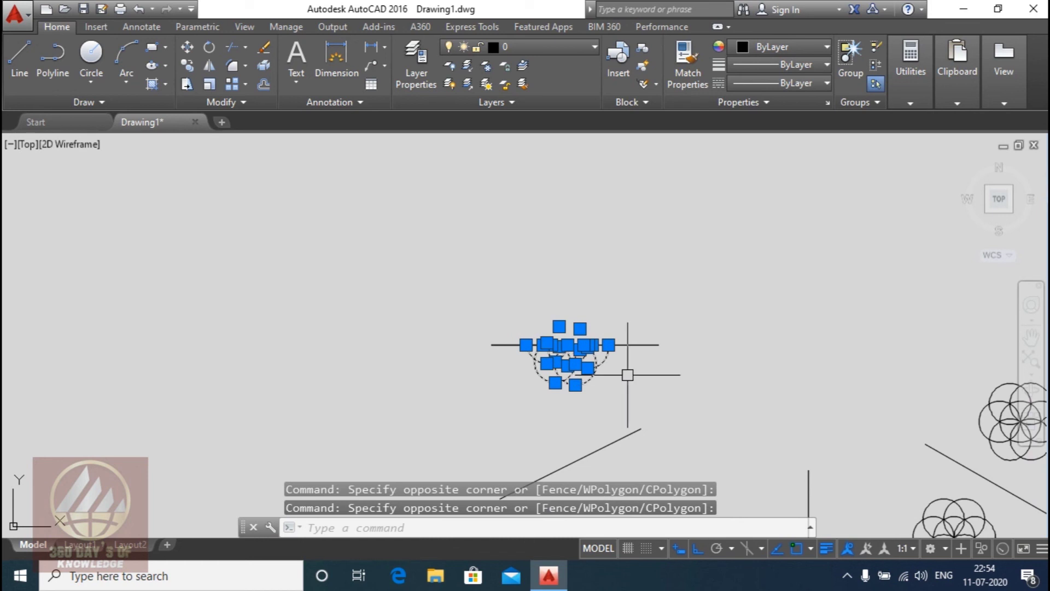
{"action": "type", "text": "mi"}
Step: Mirror the selection across the horizontal line, keeping the original half
{"action": "key", "text": "Return"}
{"action": "scroll", "coordinate": [621, 350], "scroll_direction": "up", "scroll_amount": 4}
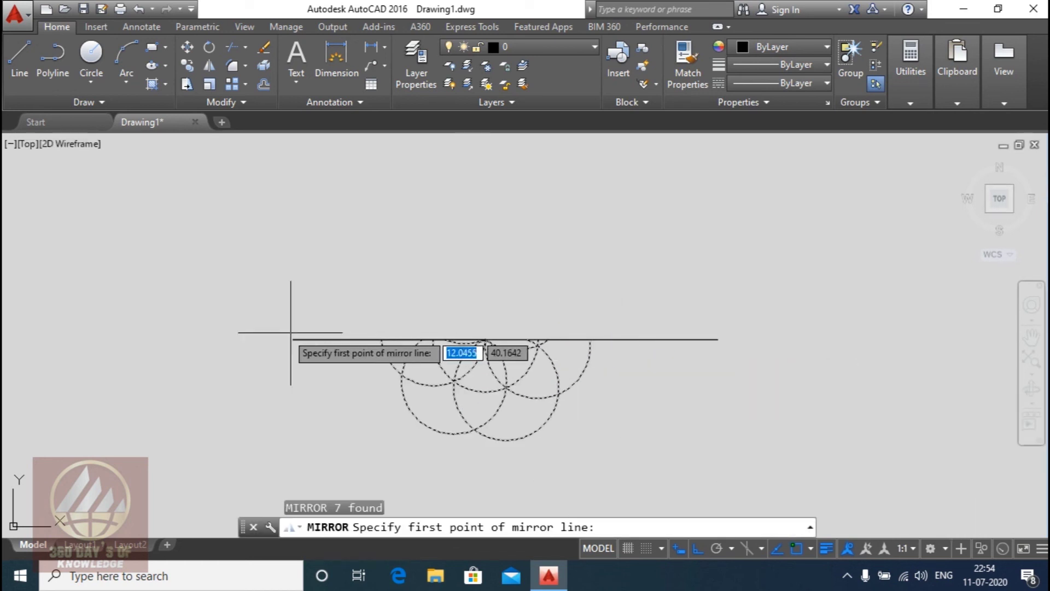
{"action": "left_click", "coordinate": [293, 339]}
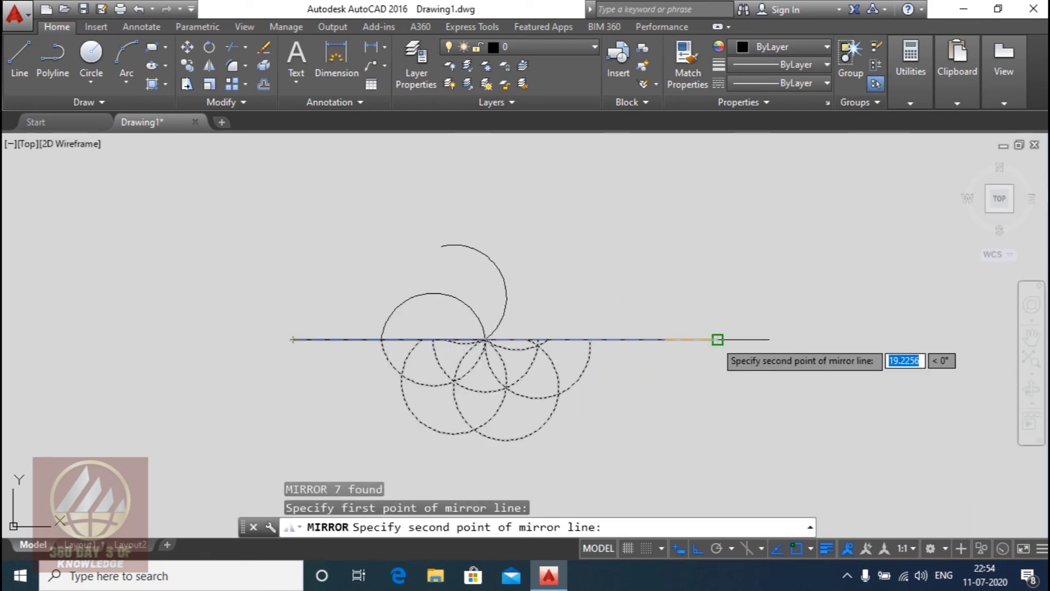
{"action": "left_click", "coordinate": [715, 340]}
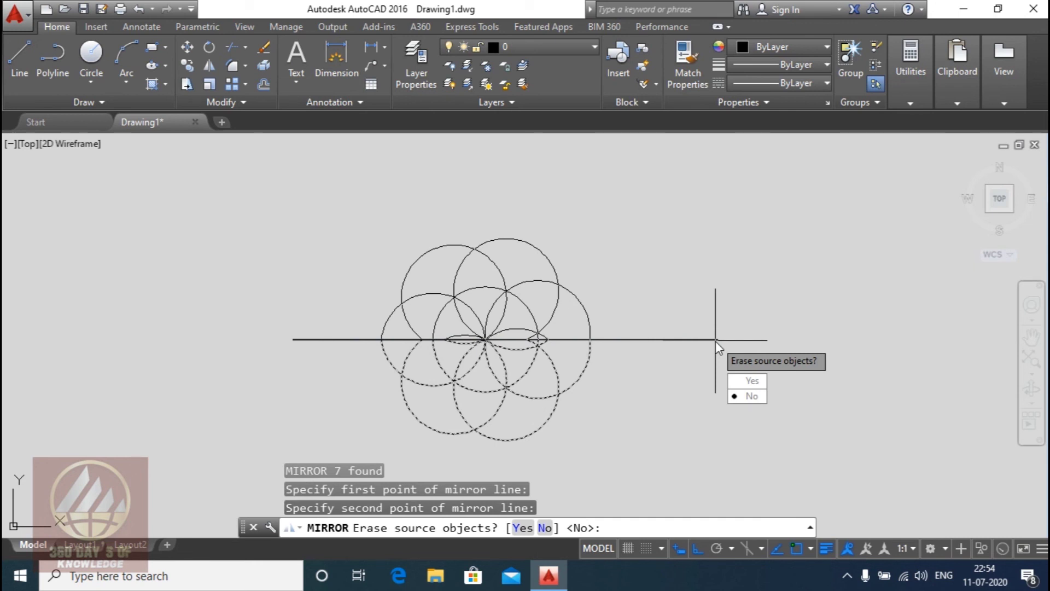
{"action": "left_click", "coordinate": [747, 394]}
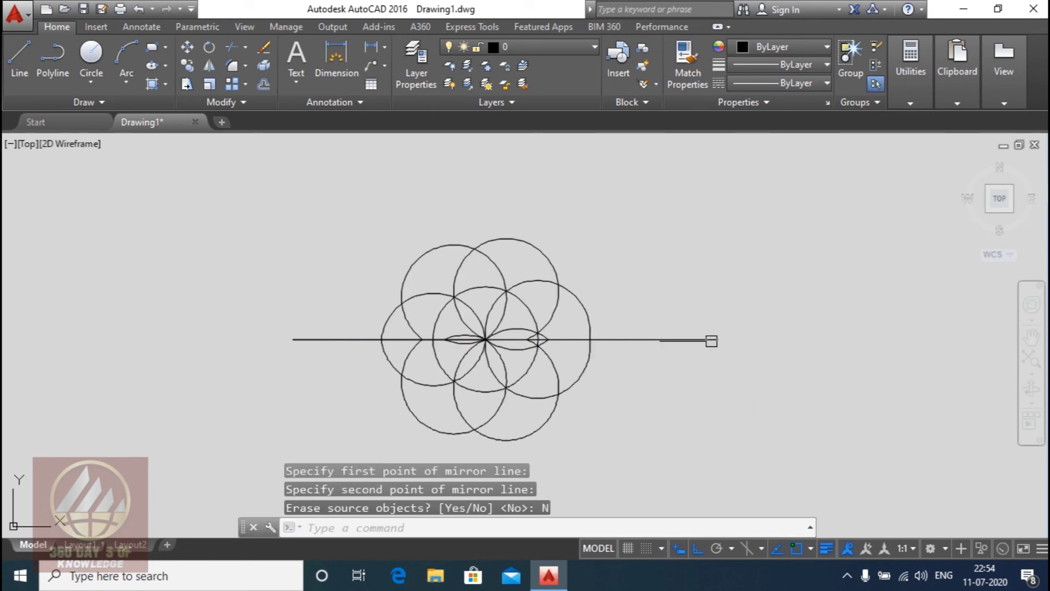
{"action": "key", "text": "Return"}
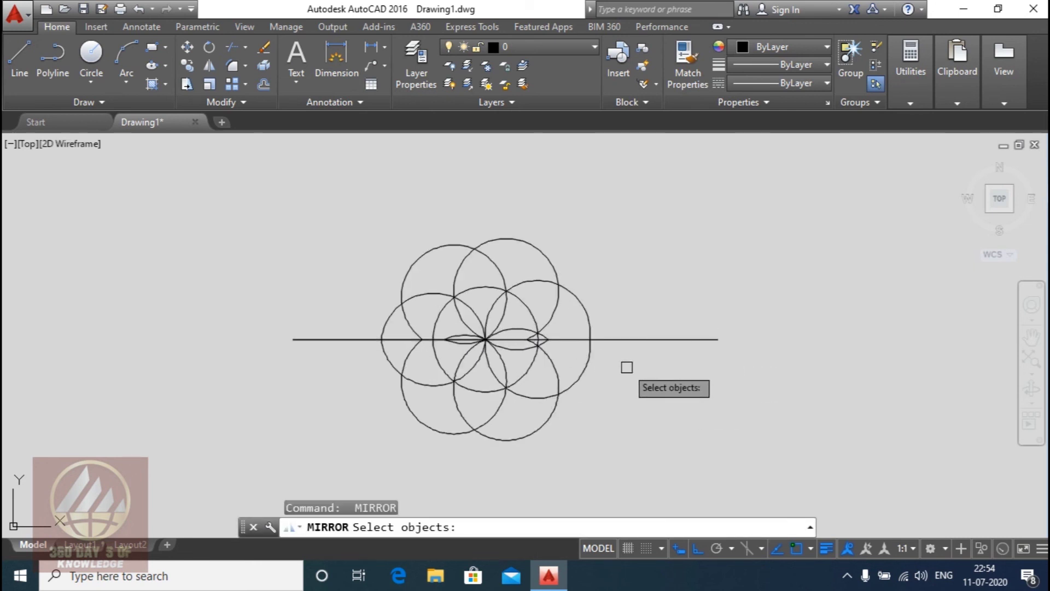
{"action": "scroll", "coordinate": [563, 328], "scroll_direction": "down", "scroll_amount": 3}
{"action": "key", "text": "Escape"}
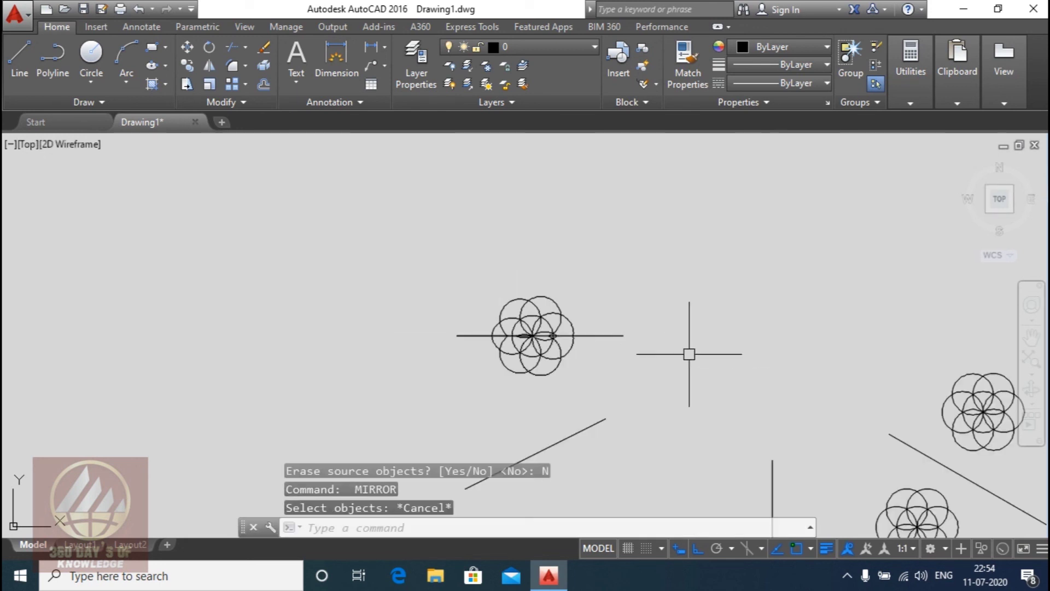
Step: Delete the rebuilt flower and its line, then show Trim/Extend options and dismiss a notification
{"action": "left_click", "coordinate": [622, 254]}
{"action": "left_click", "coordinate": [433, 368]}
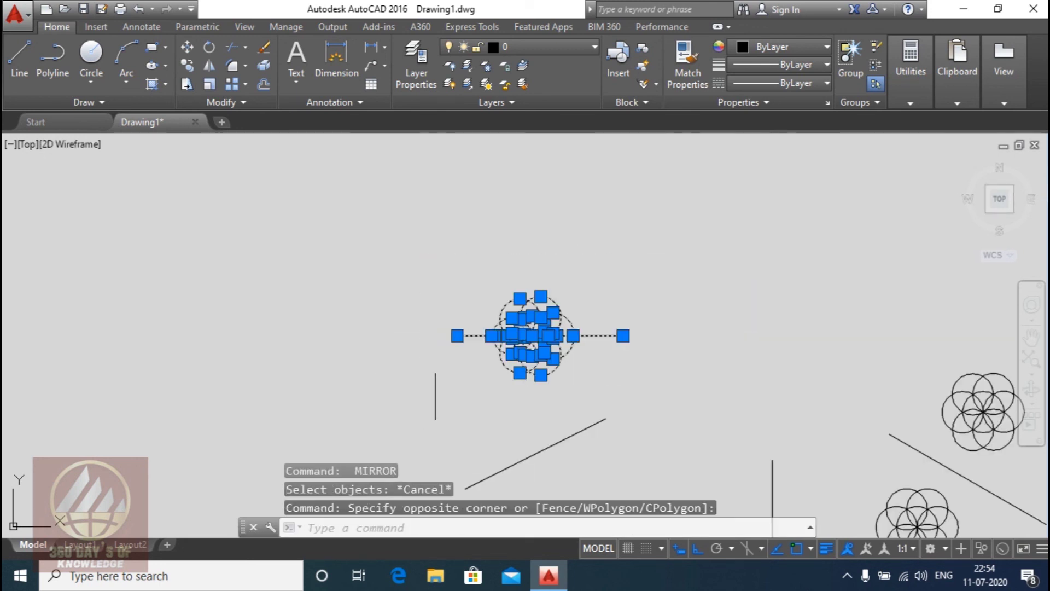
{"action": "key", "text": "Delete"}
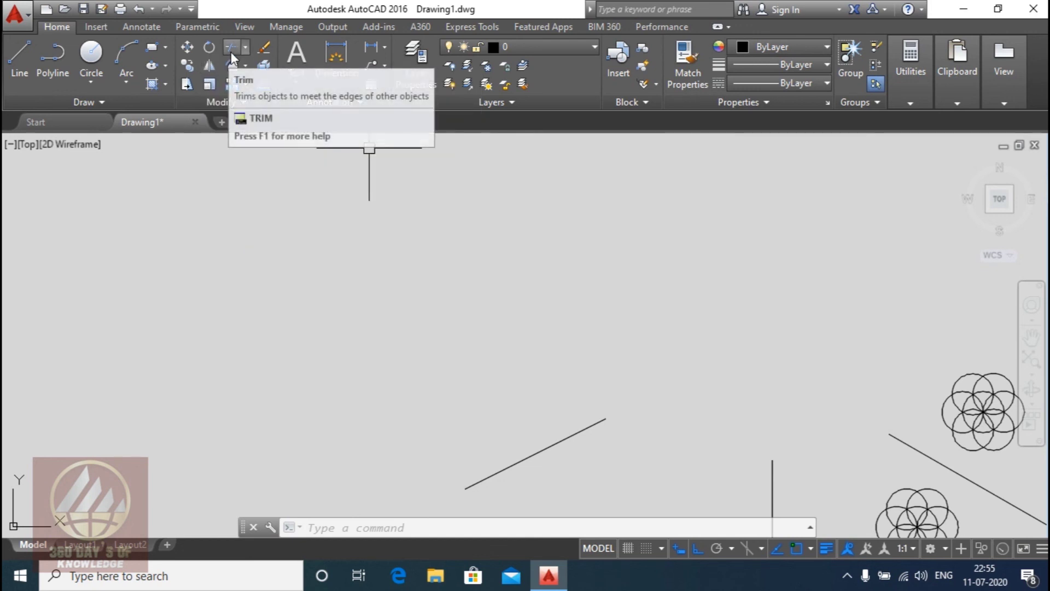
{"action": "left_click", "coordinate": [245, 47]}
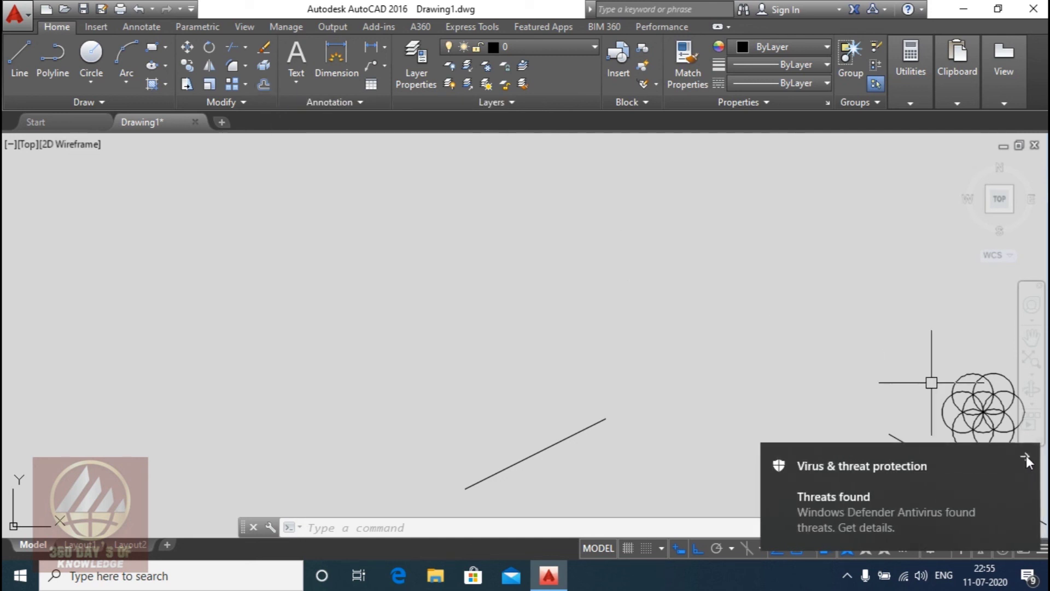
{"action": "left_click", "coordinate": [1027, 458]}
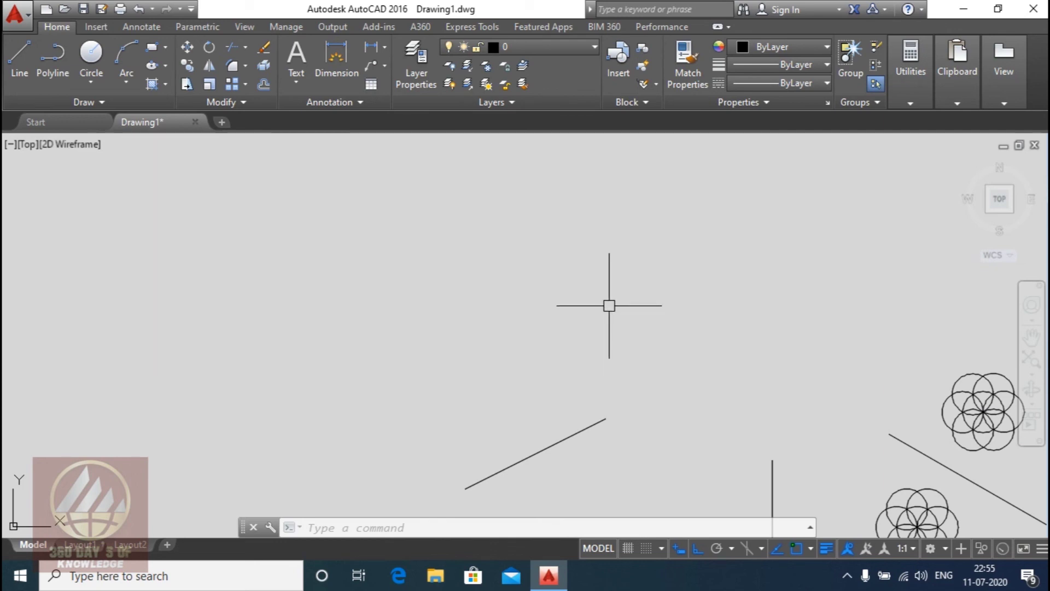